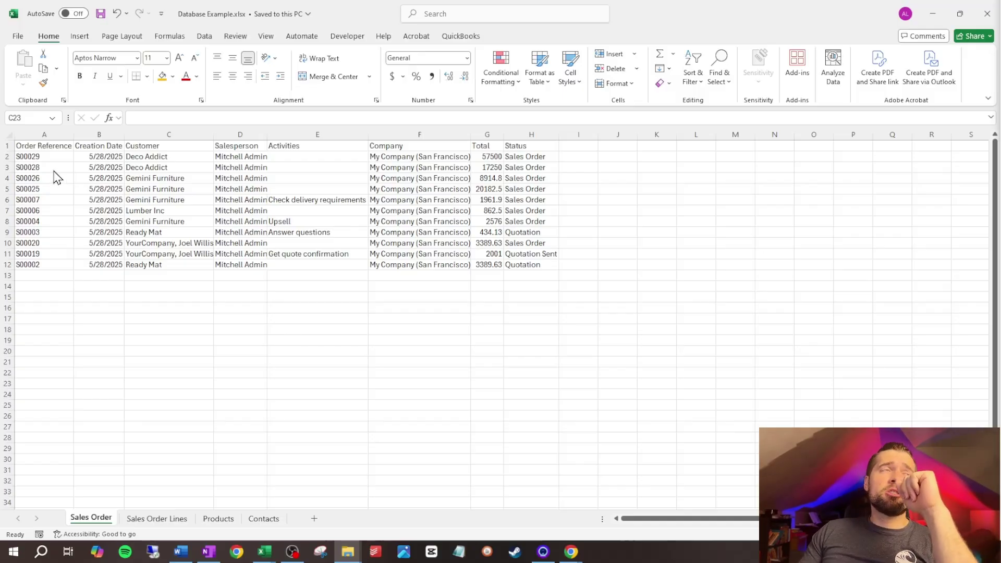
Look through the workbook's Sales Order, Sales Order Lines, Products and Contacts sheets, ending back on Sales Order
click(52, 142)
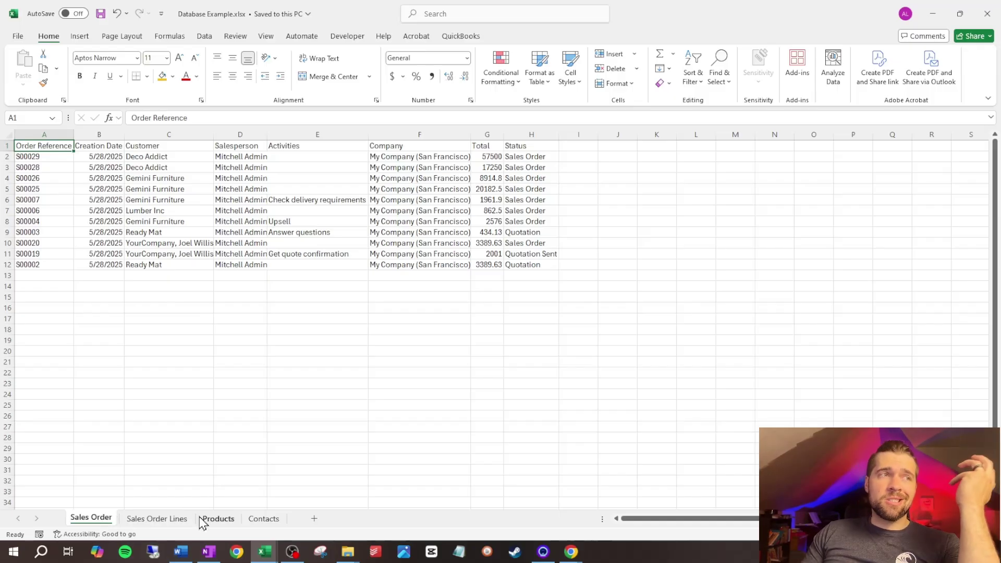
click(184, 519)
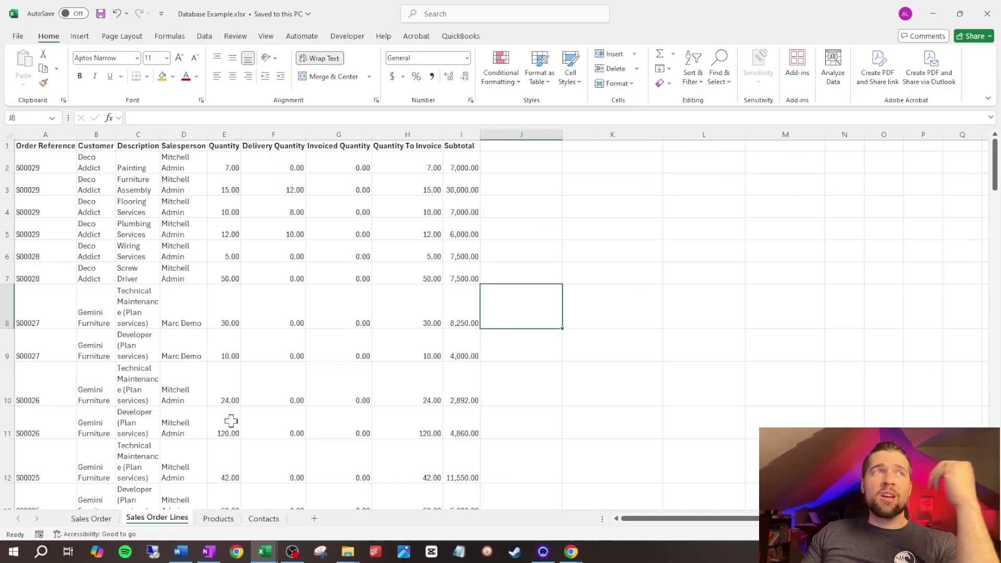
click(214, 520)
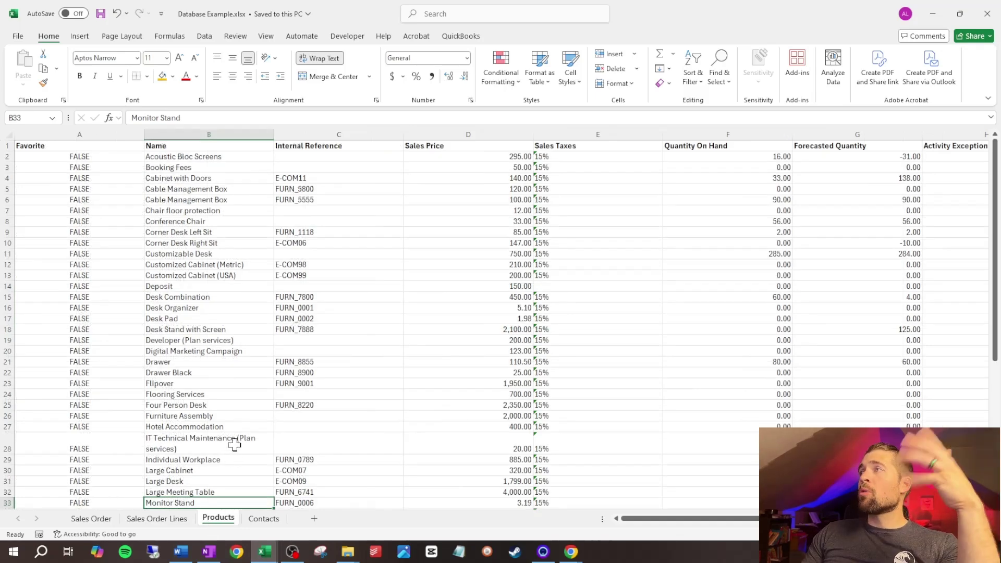
click(264, 520)
click(102, 520)
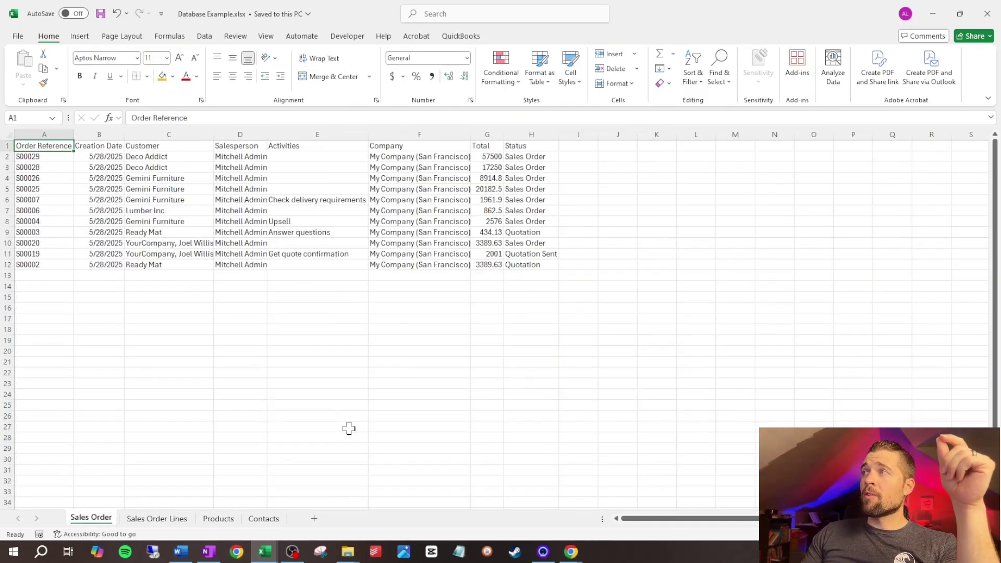
click(348, 551)
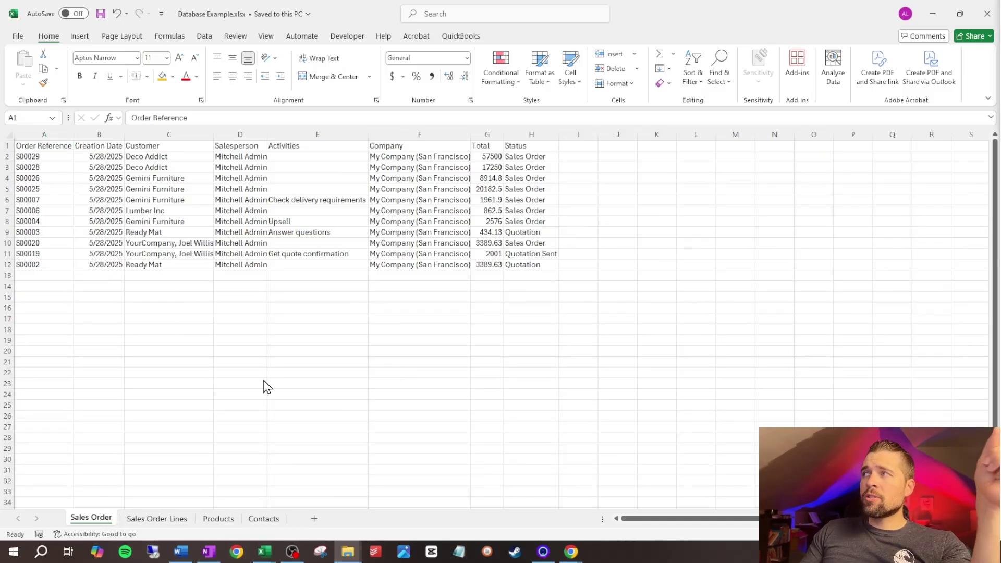
Examine the Order Reference, Creation Date and Customer columns on the Sales Order sheet, including the first record's reference and customer
click(62, 150)
click(105, 149)
click(156, 146)
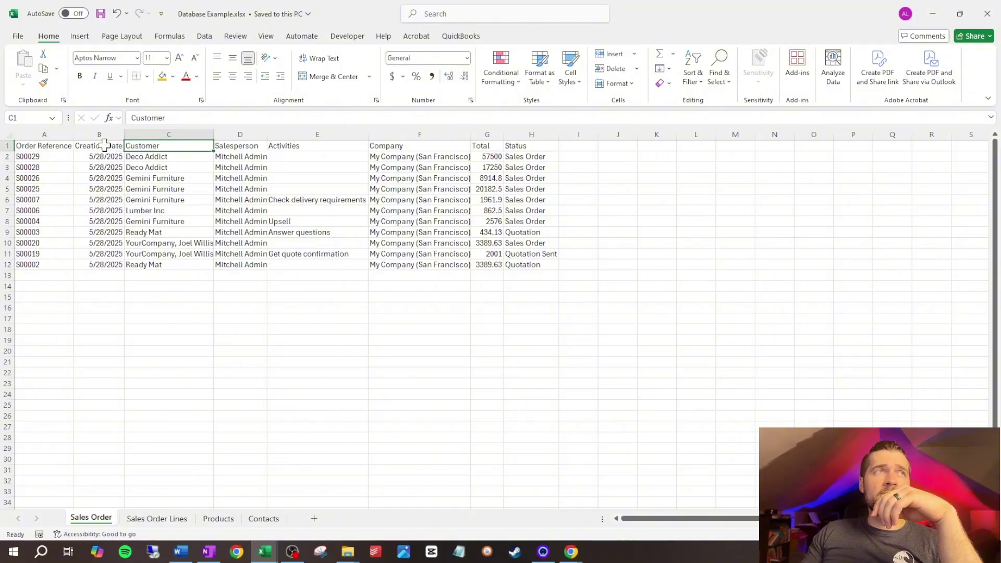
click(49, 150)
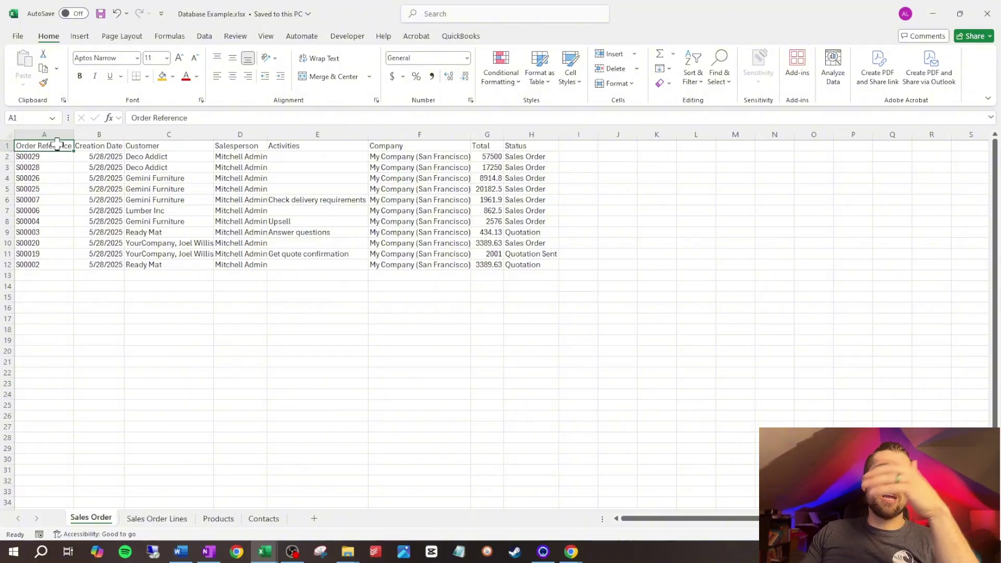
click(50, 158)
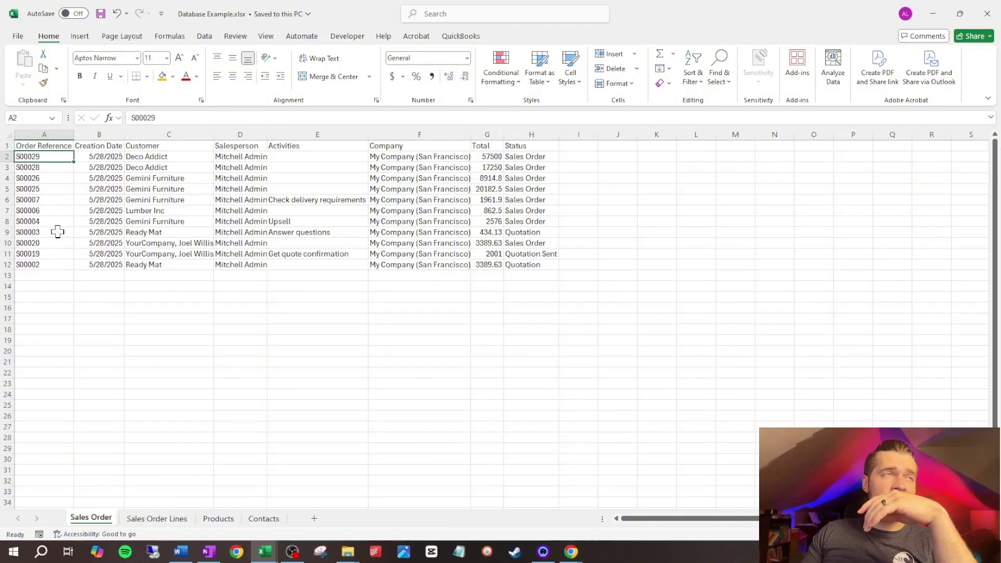
click(186, 158)
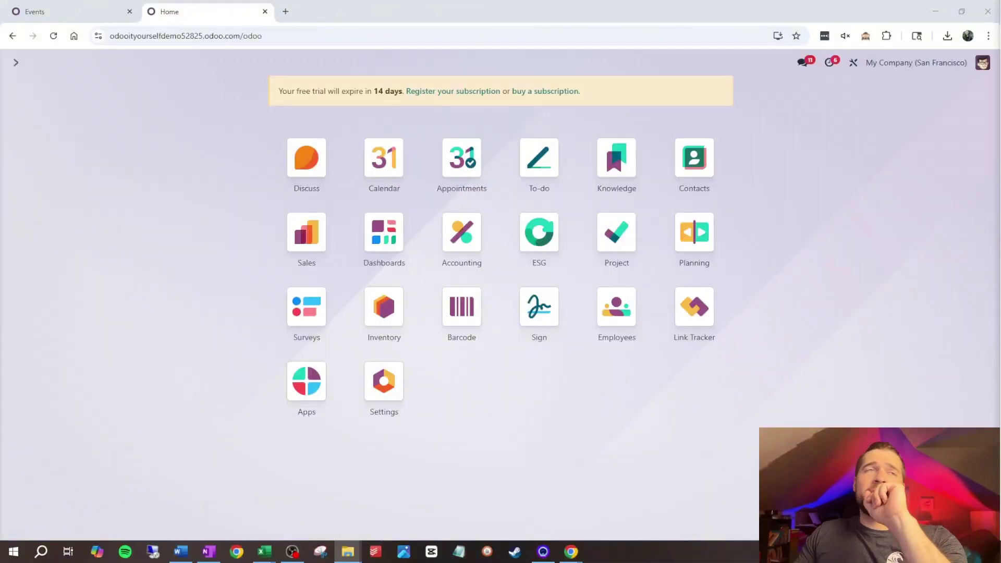
Switch to Odoo and open the first Deco Addict sales order from Sales in Studio, with developer mode activated
click(305, 258)
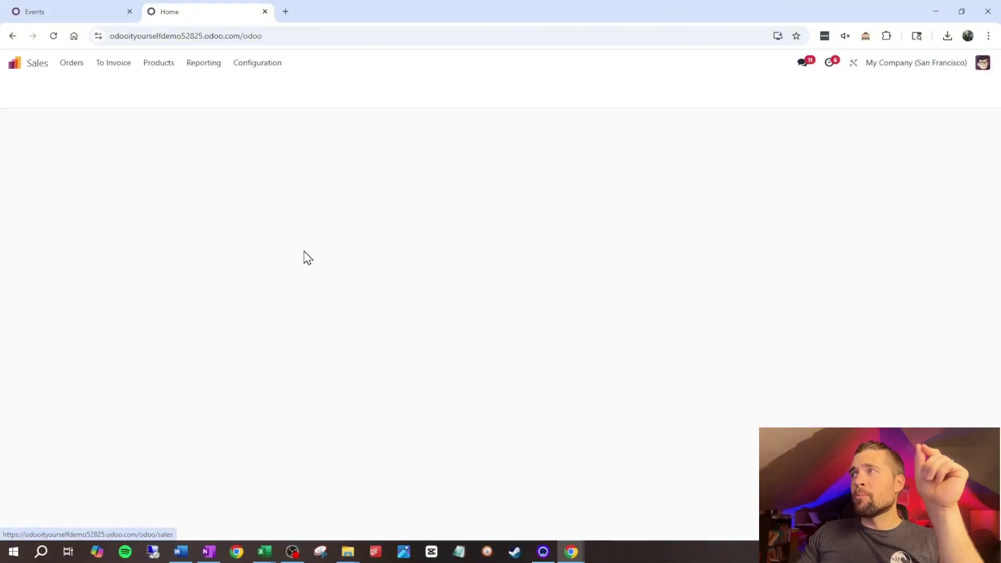
click(271, 151)
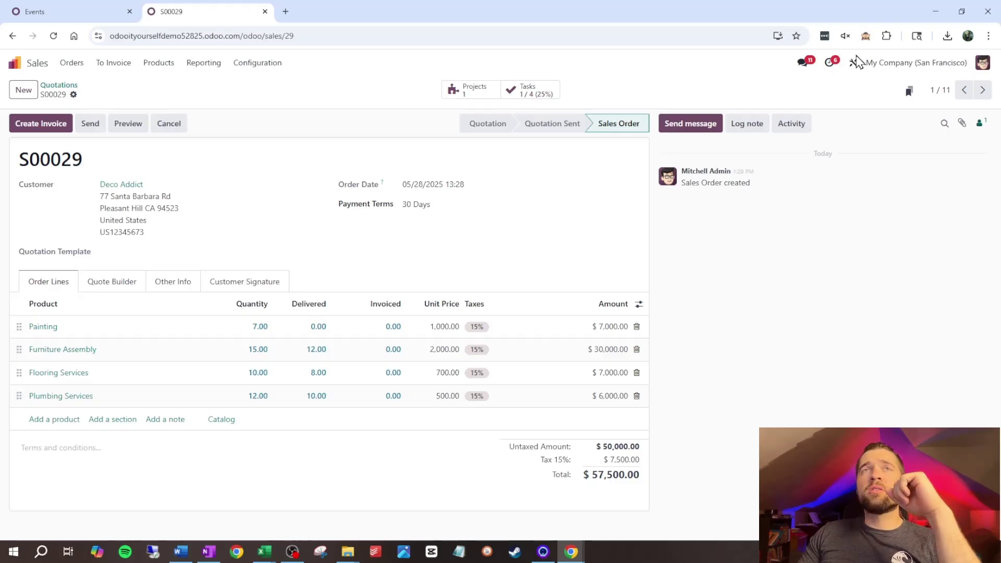
click(866, 36)
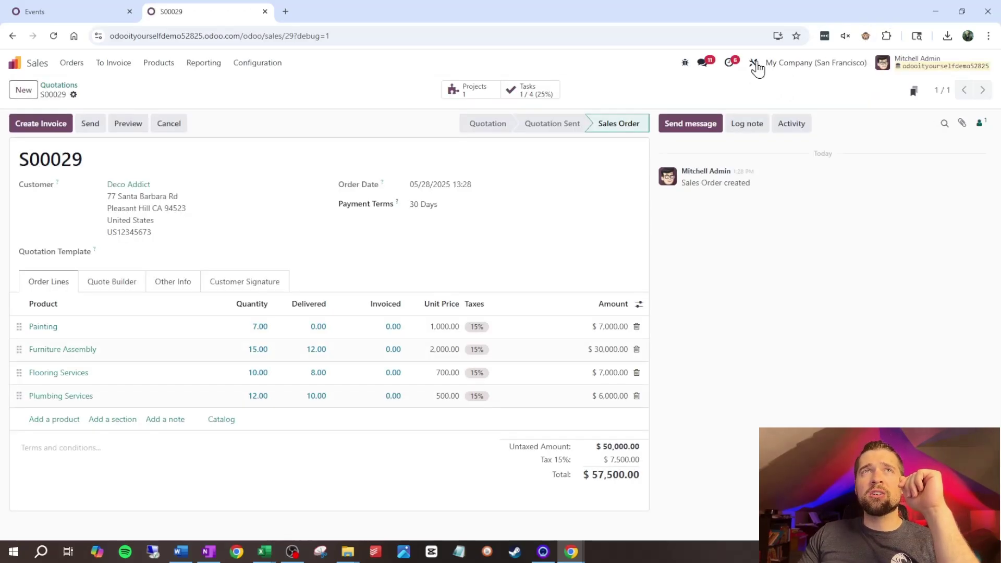
click(754, 64)
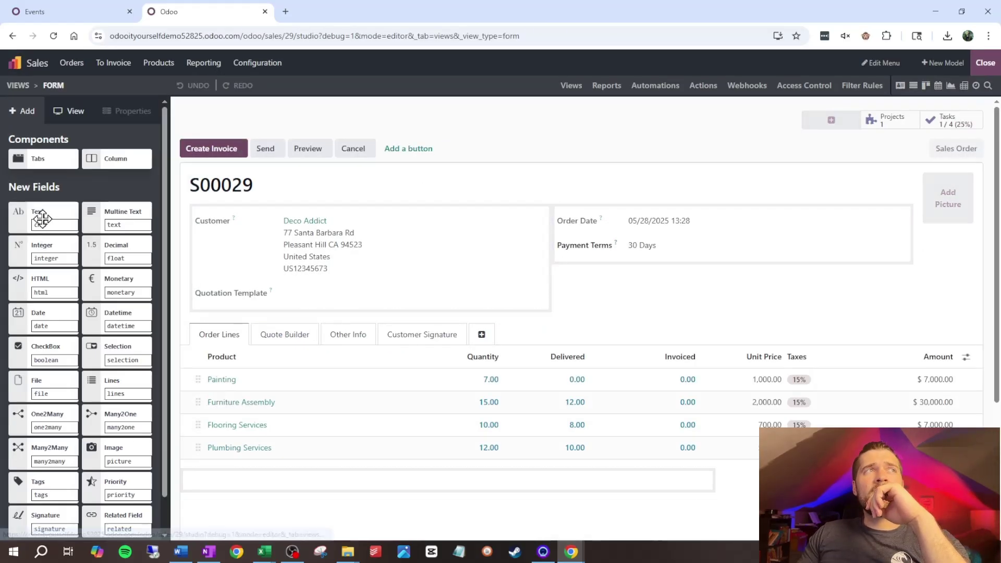
Add a text field below Payment Terms on the order form and label it "One Nice Thing About This Customer"
drag(41, 219, 630, 272)
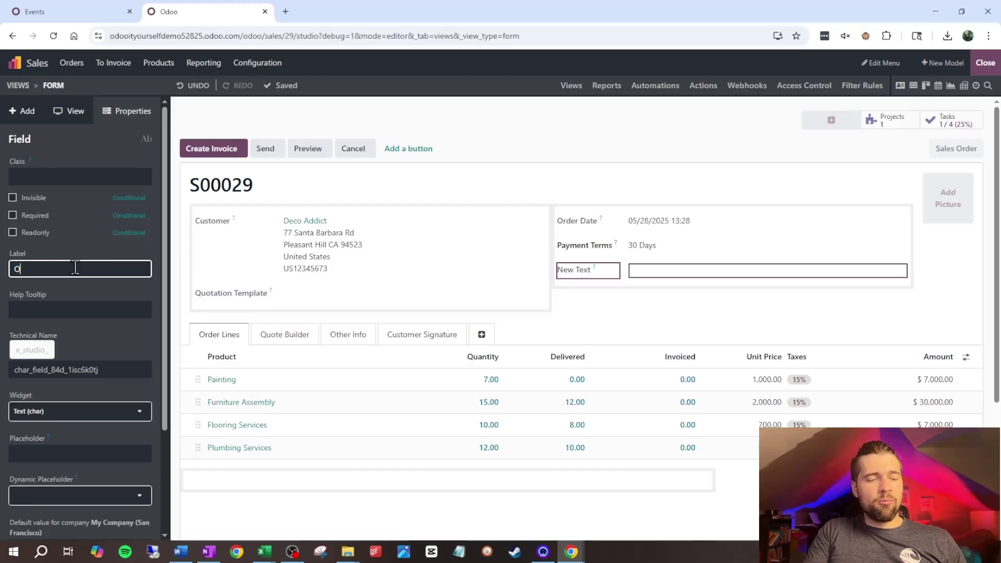
text(One Nice Thing About This Customer)
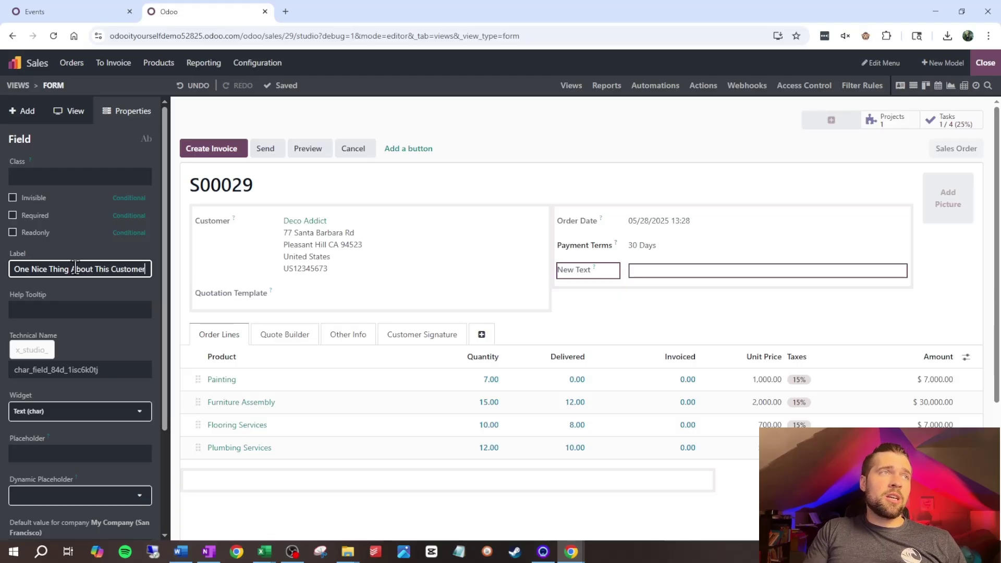
key(Return)
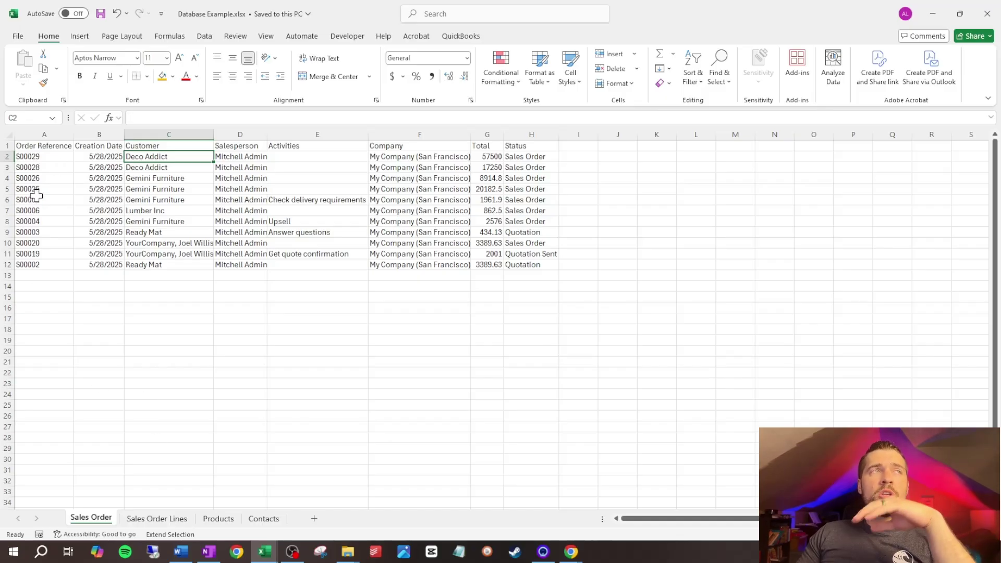
In the Excel workbook, compare the Customer entries of the first two records on the Sales Order sheet
click(40, 158)
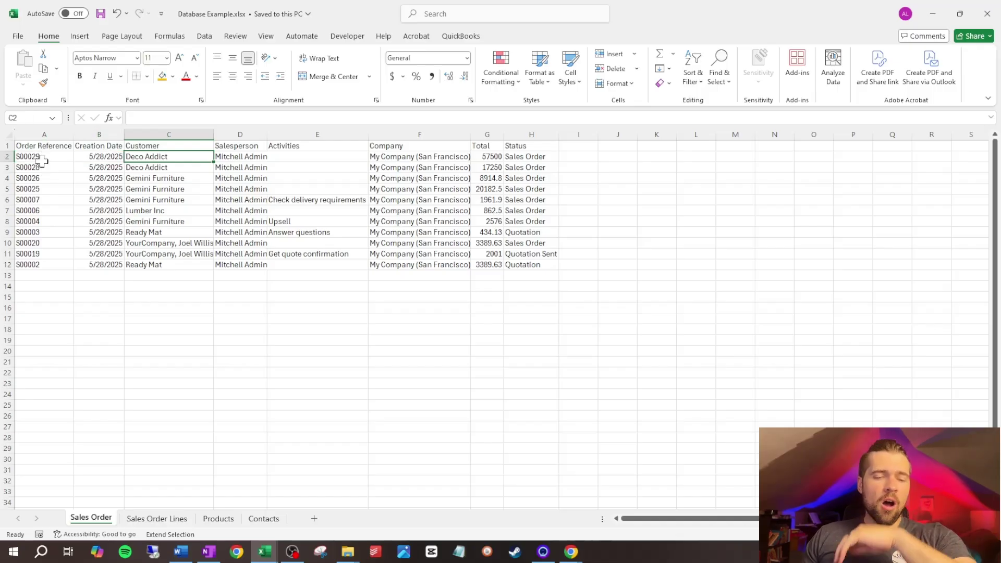
key(F8)
key(Right)
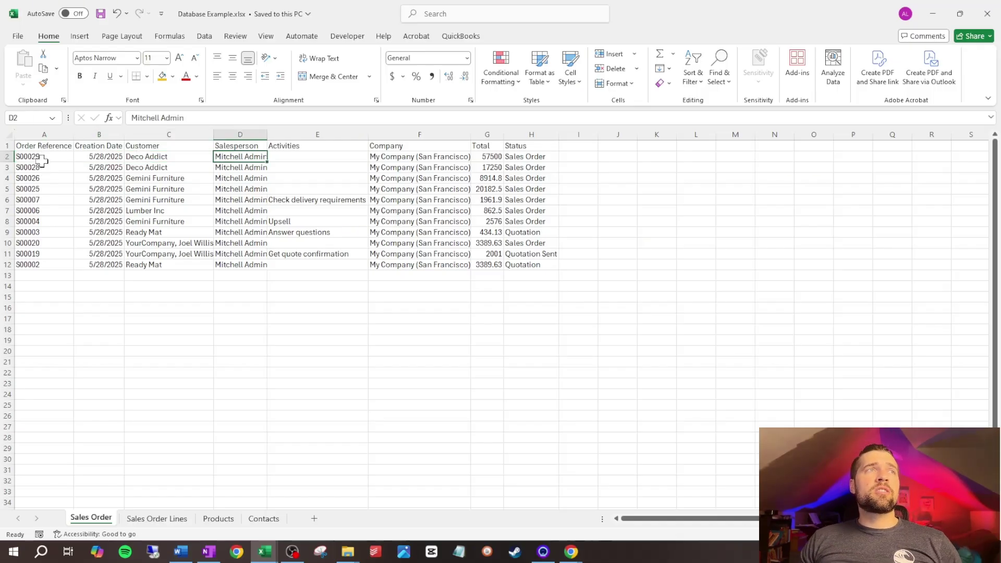
key(Left)
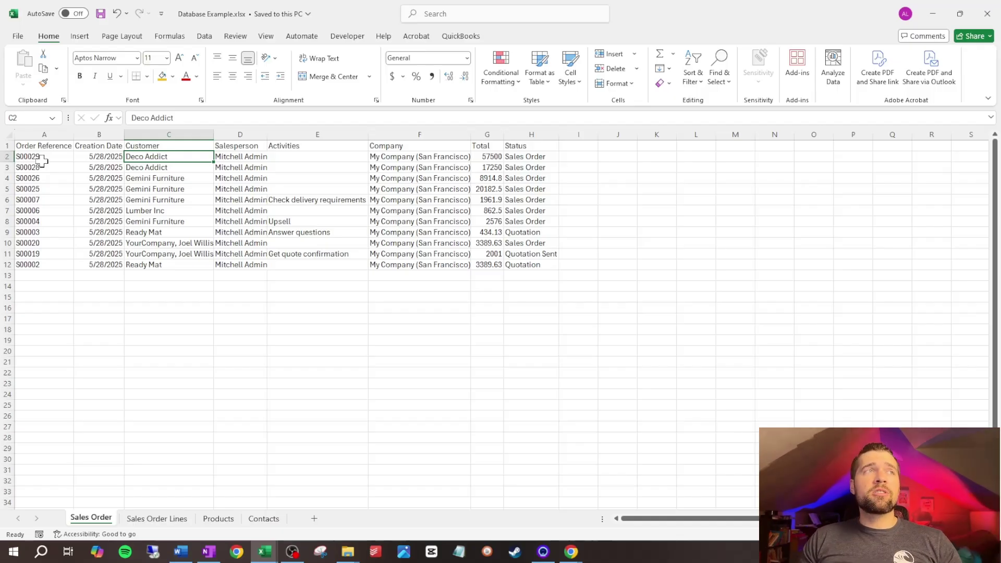
key(Up)
key(Down)
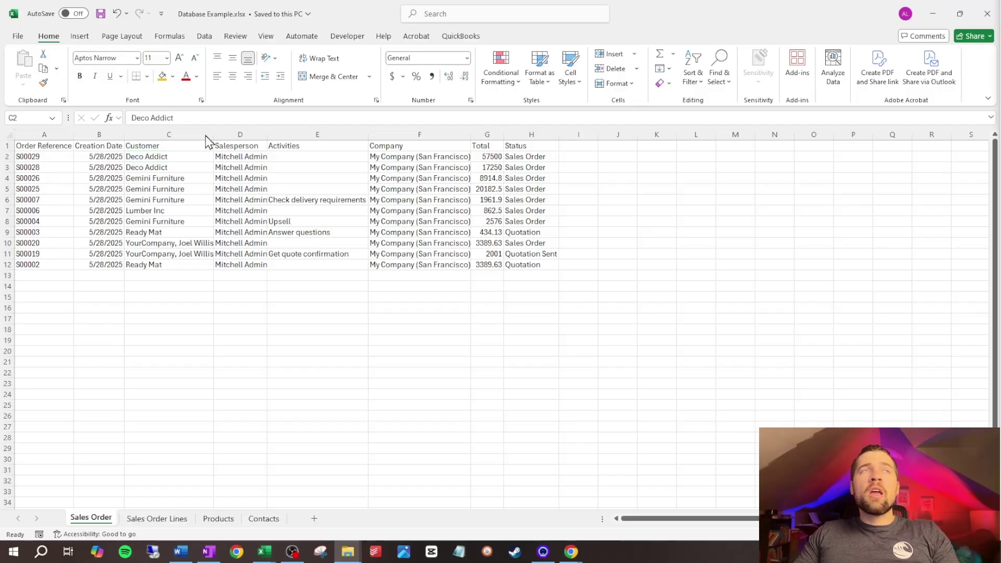
click(173, 159)
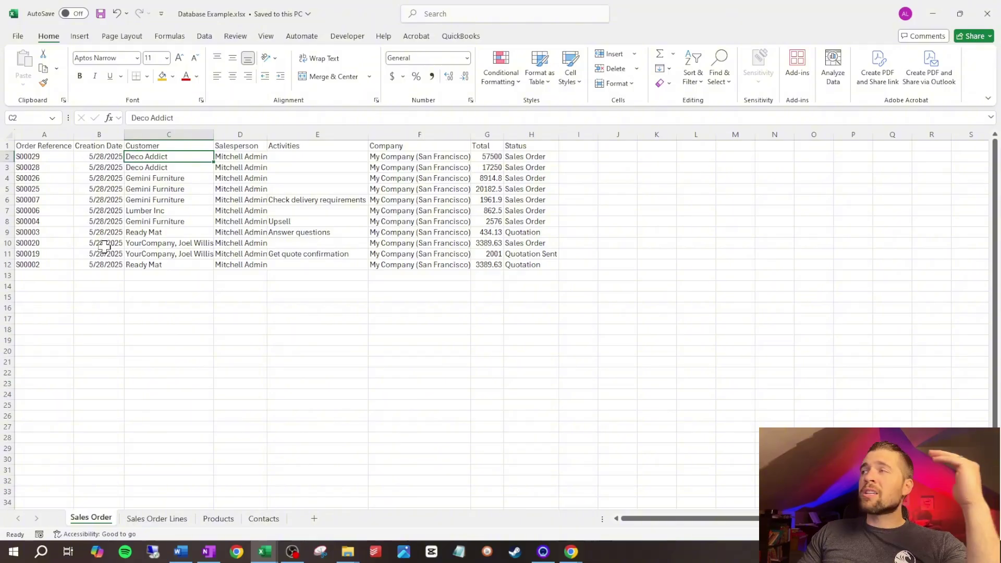
click(174, 167)
click(189, 157)
click(180, 165)
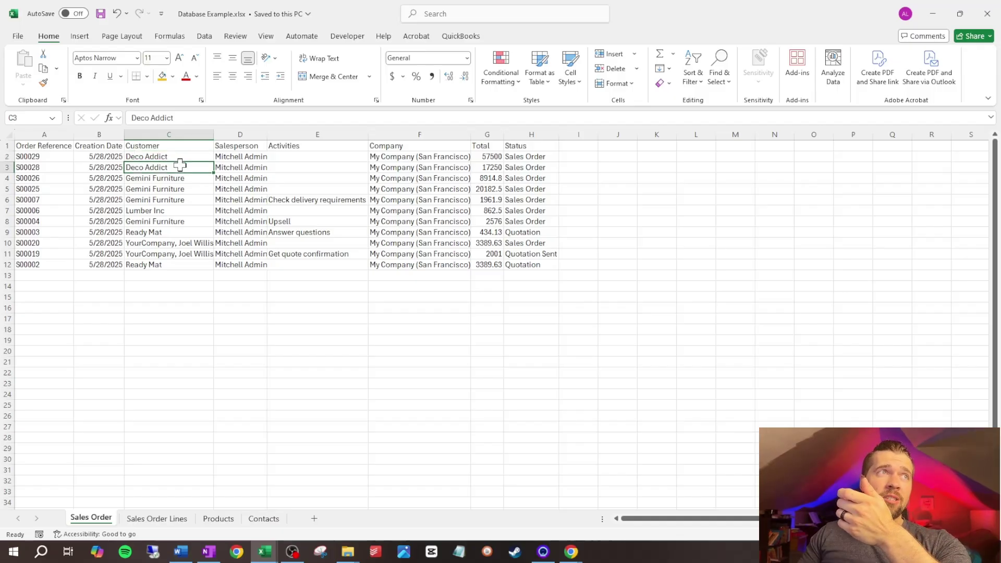
Look up Deco Addict on the Contacts sheet and inspect its name, email and phone cells
click(270, 520)
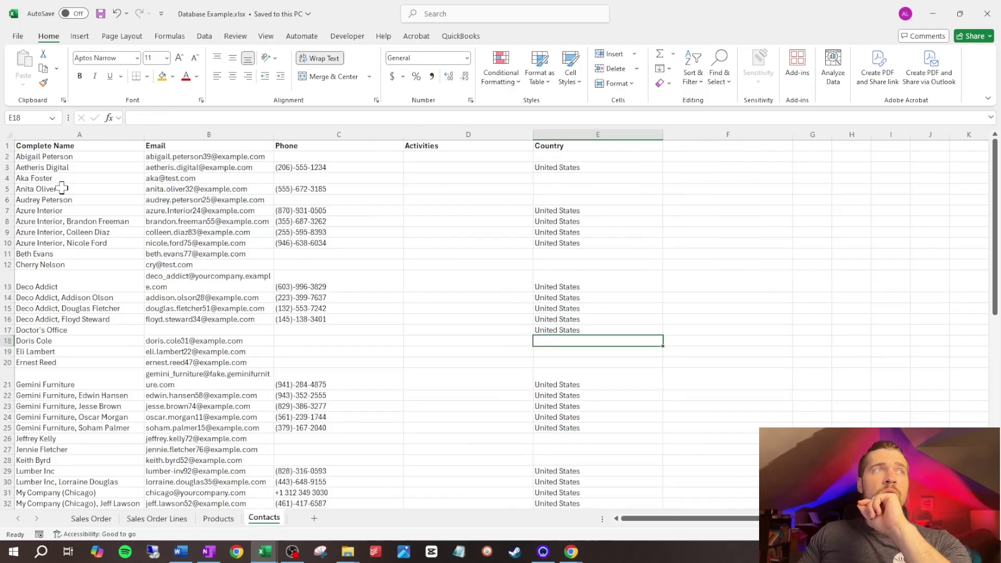
click(85, 286)
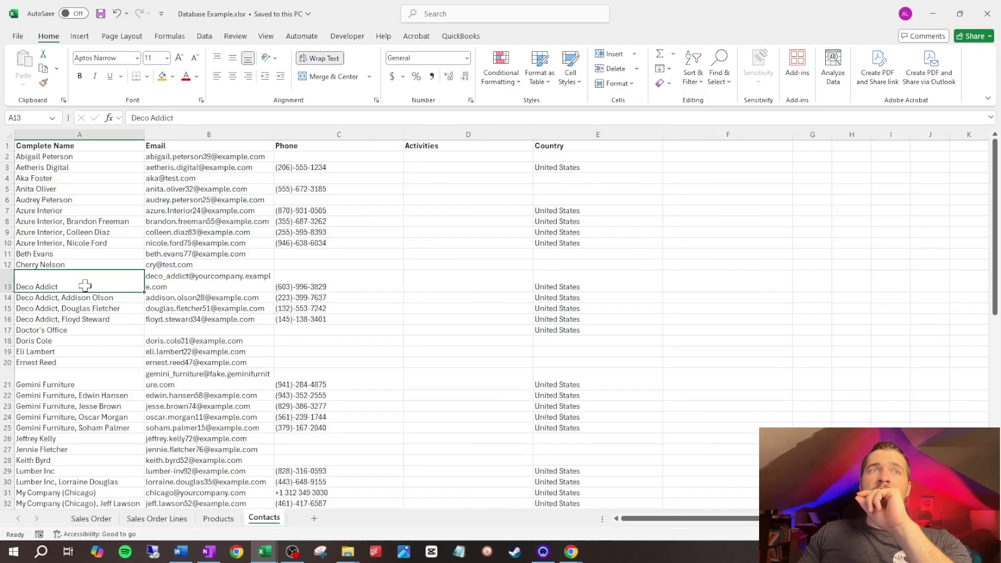
click(180, 286)
click(312, 284)
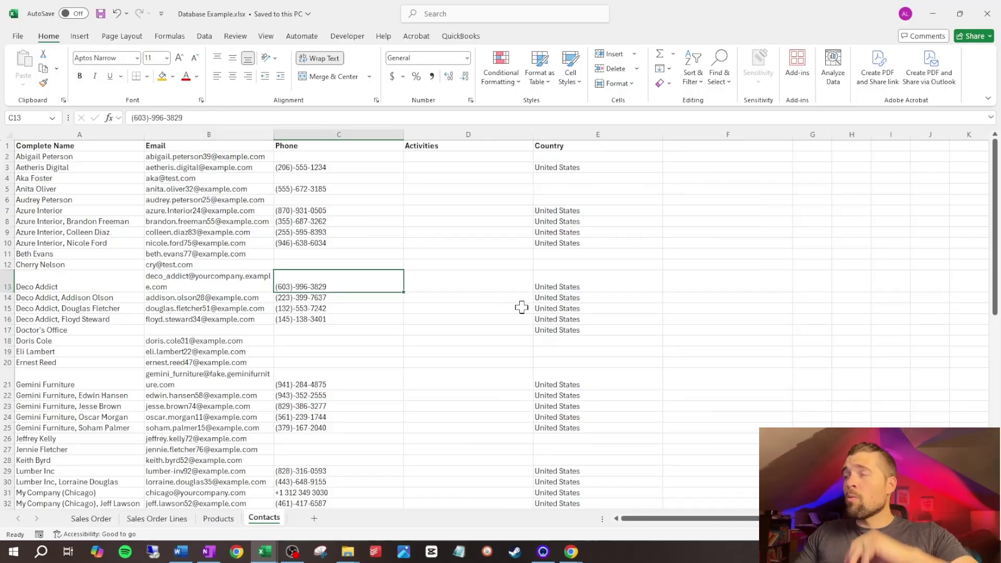
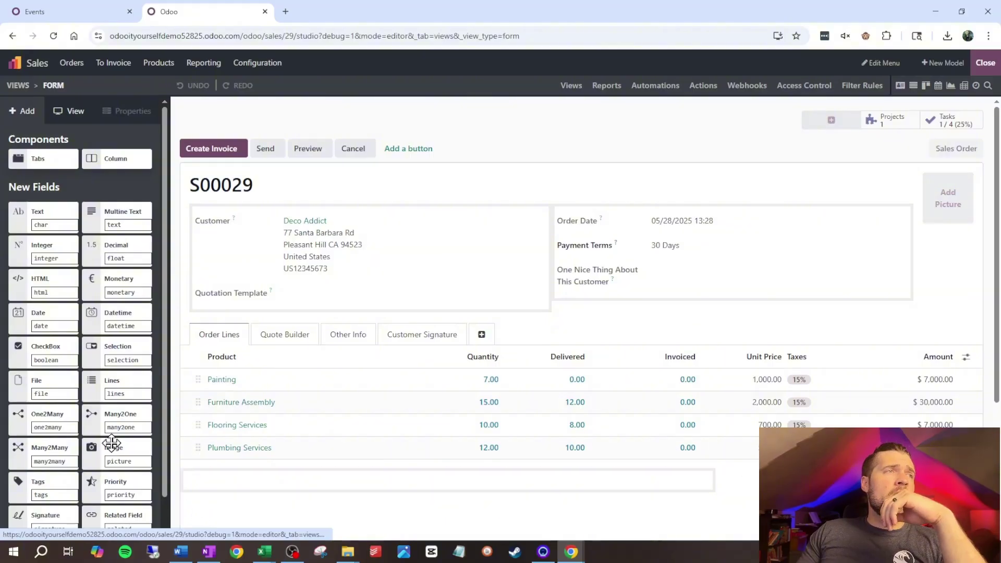
Switch to Odoo Studio and add a related field below "One Nice Thing About This Customer" that draws on the Customer's Email
scroll(126, 443, down, 1)
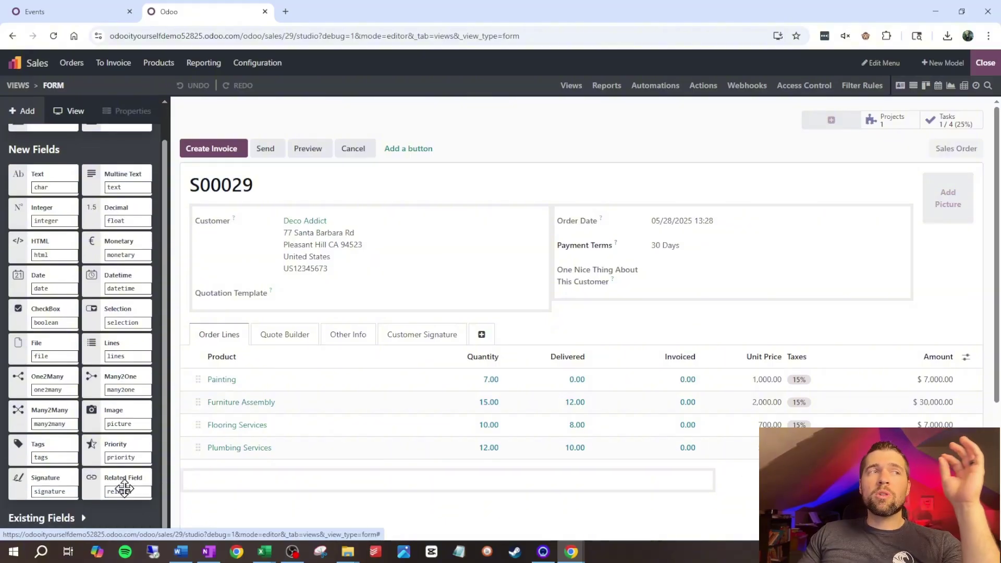
drag(124, 488, 670, 312)
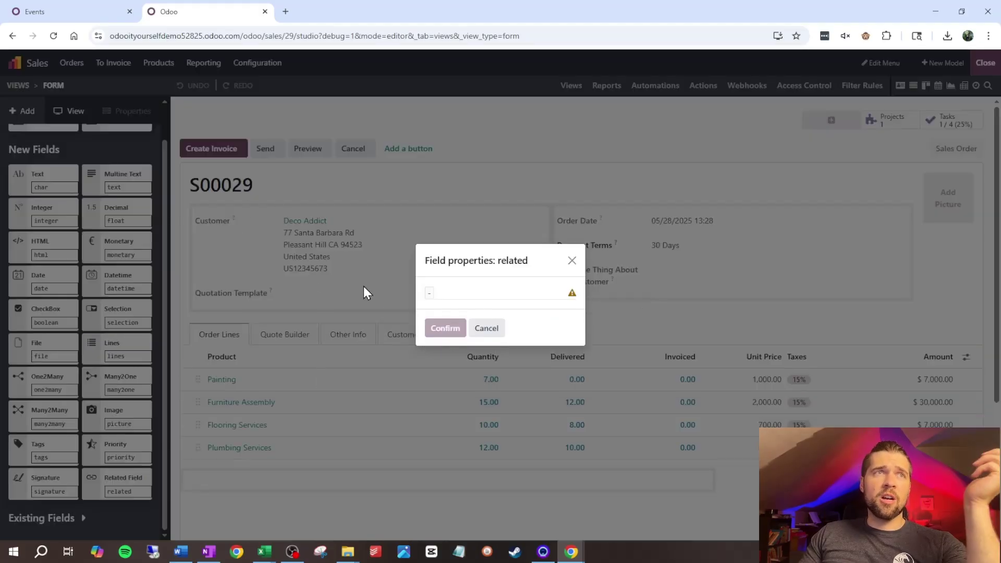
click(543, 299)
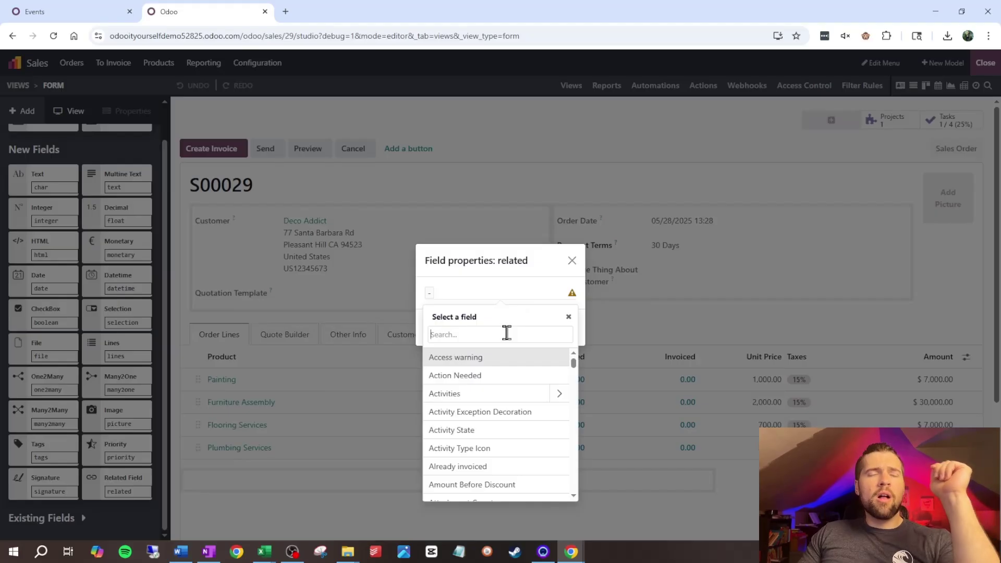
text(customer)
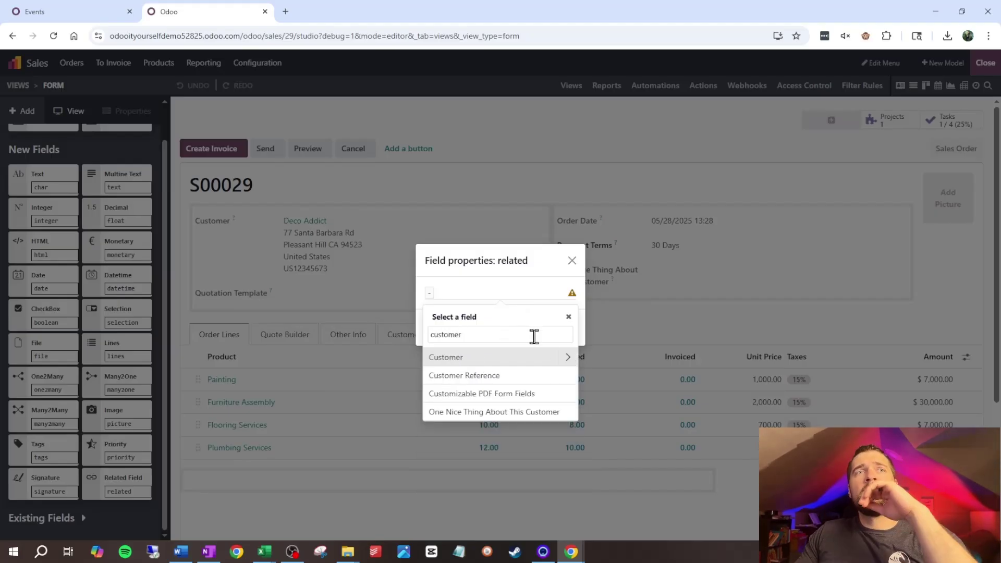
click(568, 358)
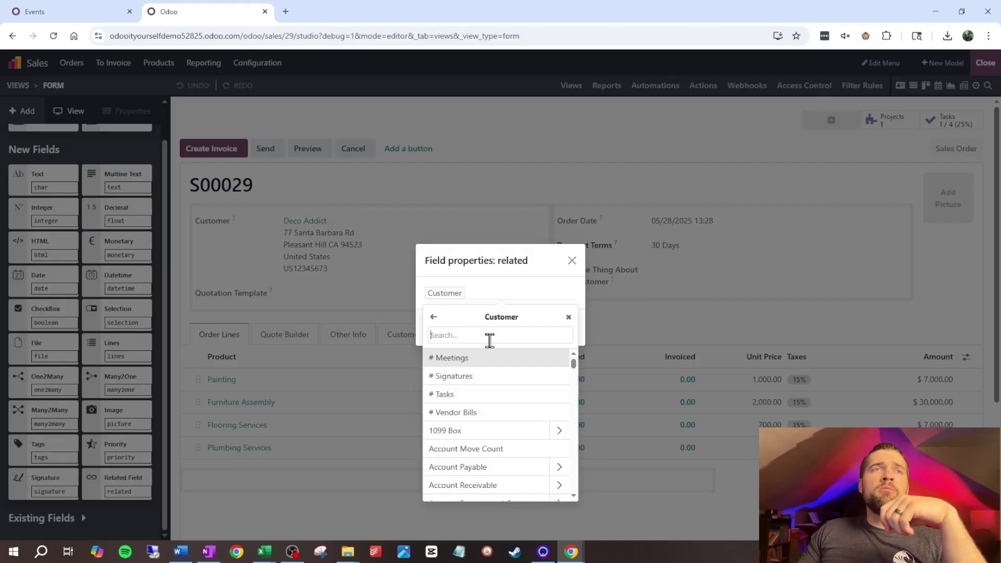
text(Emai)
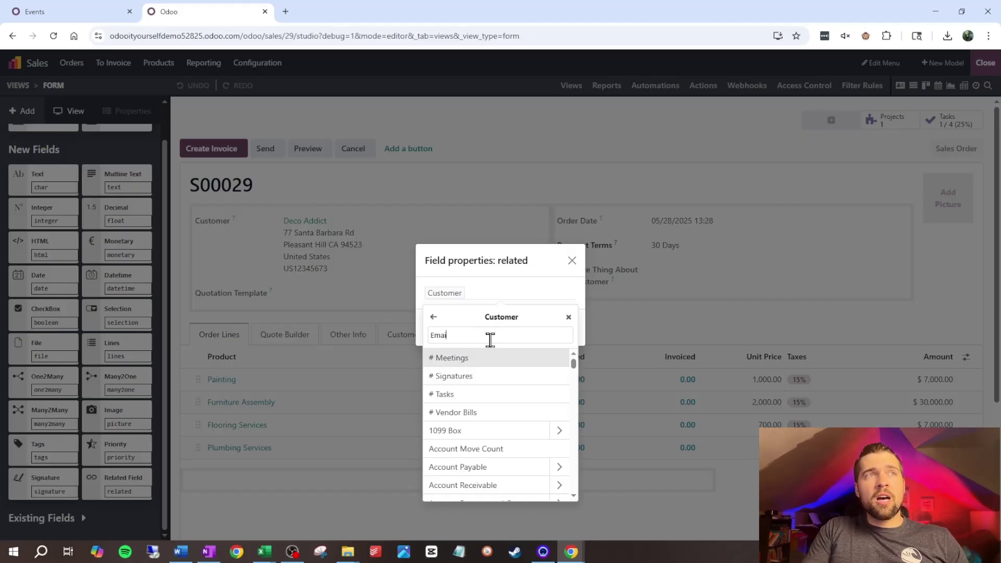
text(l)
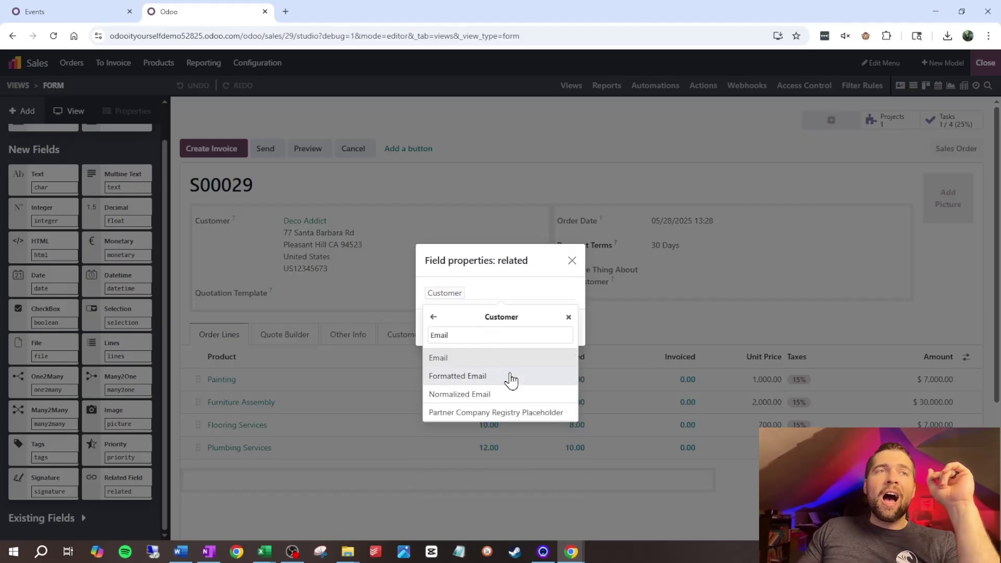
click(493, 360)
click(444, 328)
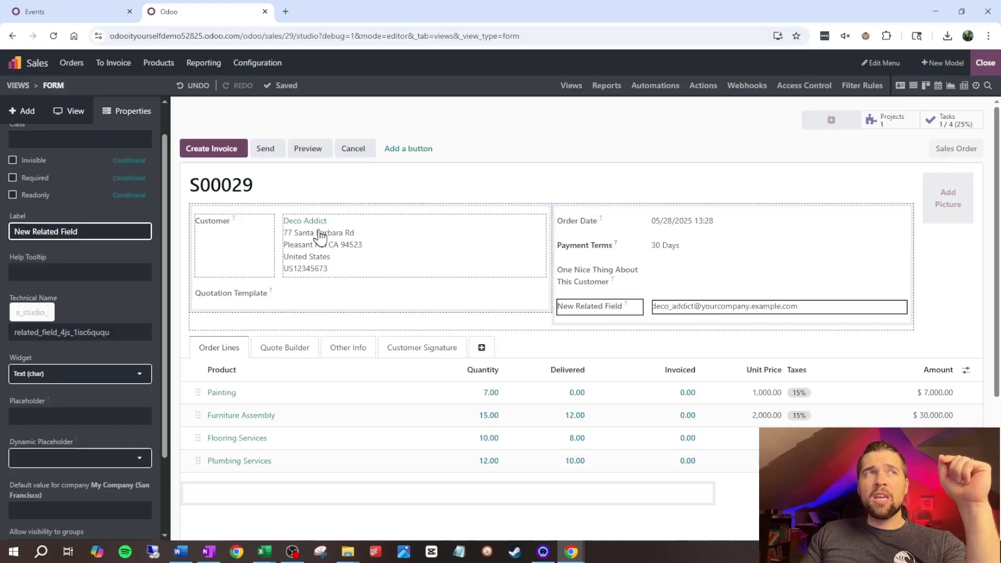
Change the label of the new related field on the order form to "Email"
triple_click(103, 233)
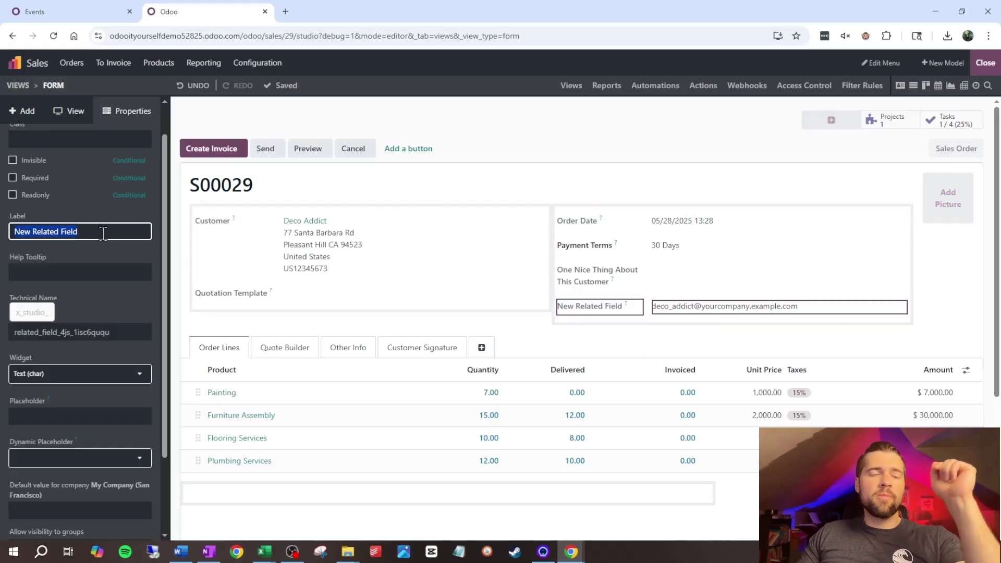
text(Emai)
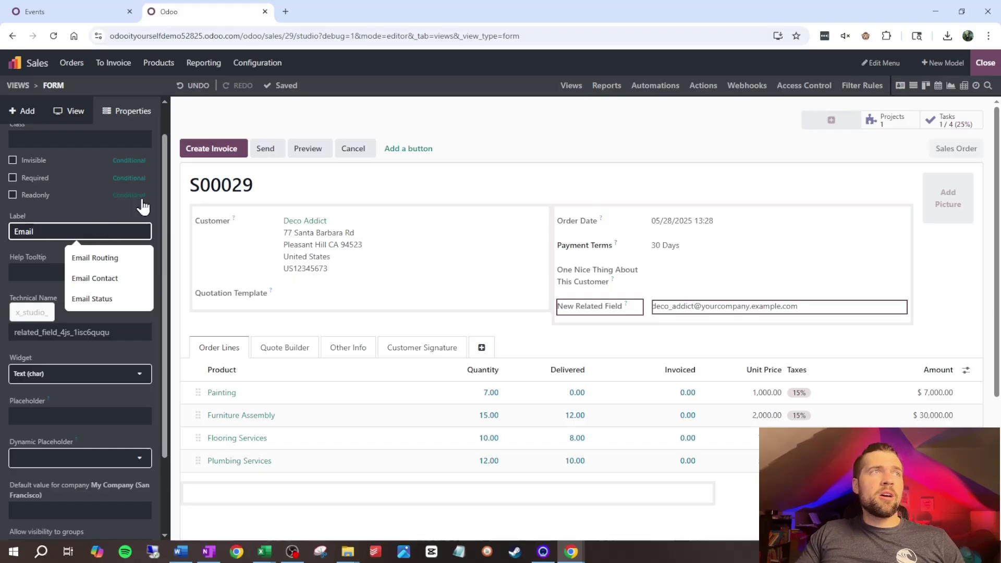
text(l)
key(Return)
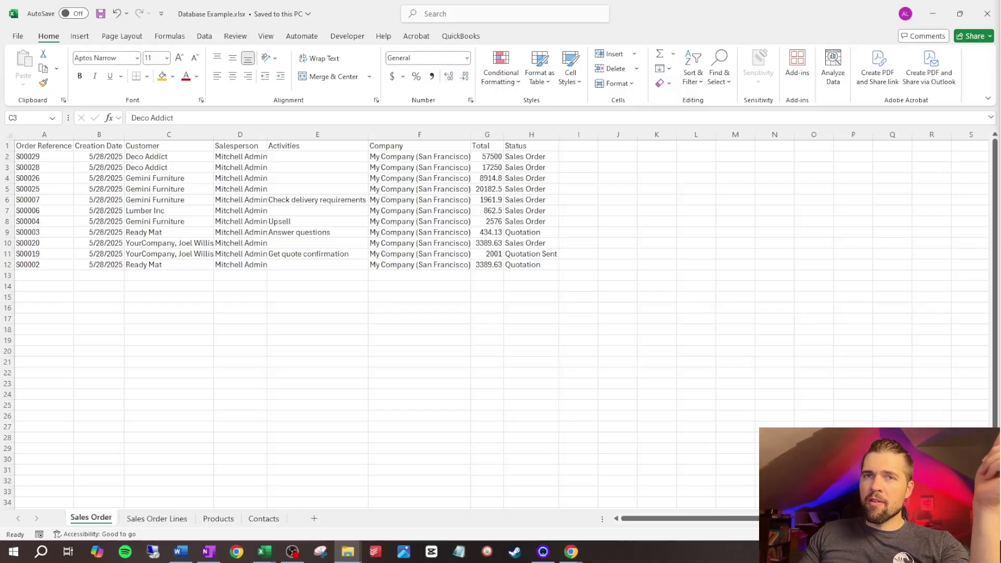
In the Excel workbook, compare the S00029 rows on the Sales Order Lines sheet with that order's record on the Sales Order sheet
click(175, 525)
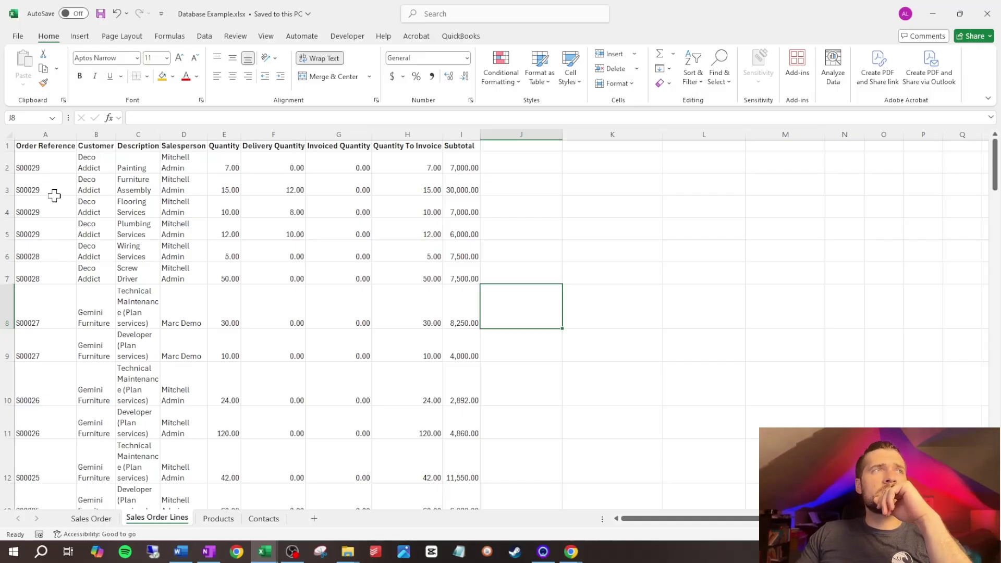
drag(59, 168, 54, 220)
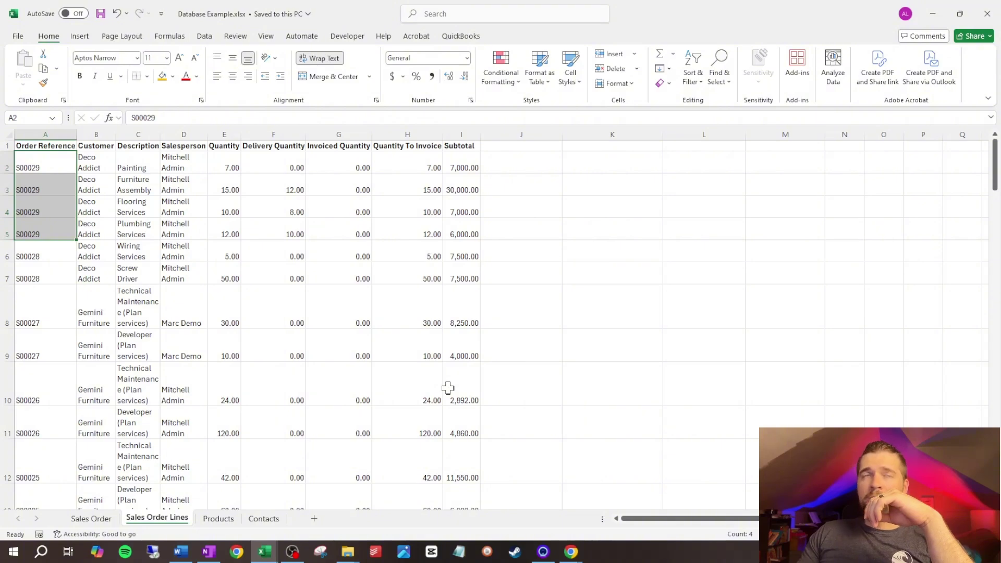
click(99, 519)
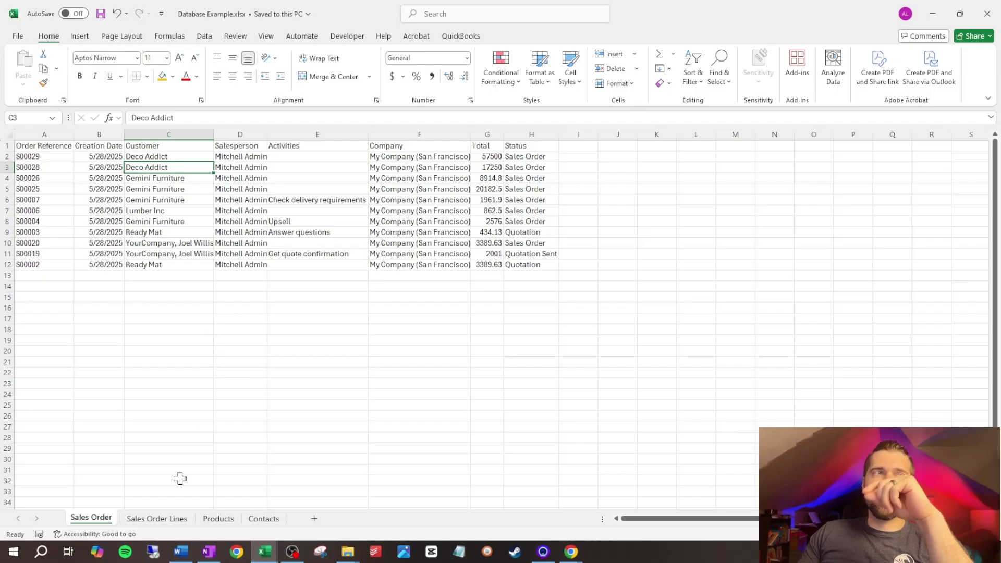
click(178, 520)
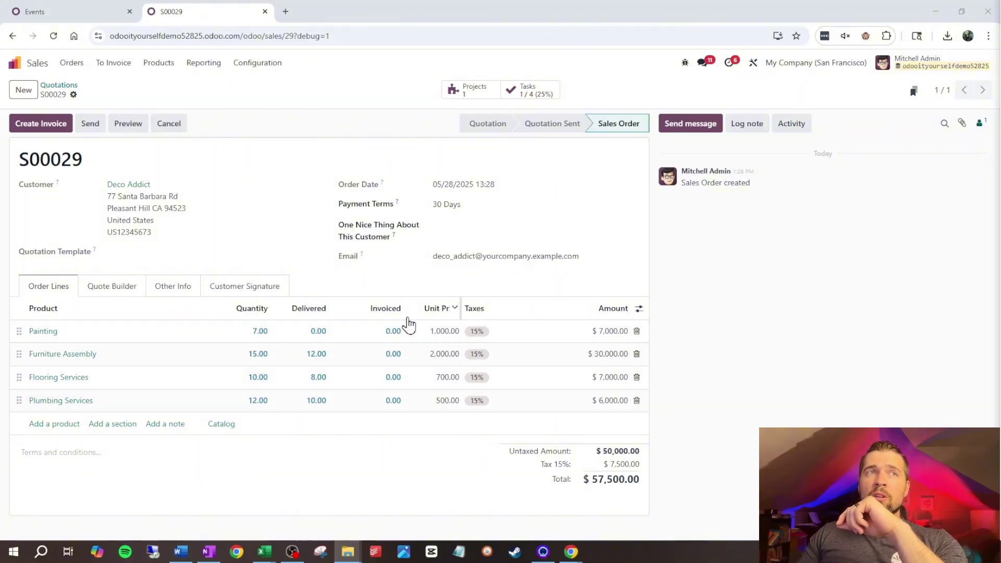
Open Studio on sales order S00029 in Odoo and create a menu named "Order Lines 2" with a new model, keeping the suggested features
mouse_move(459, 313)
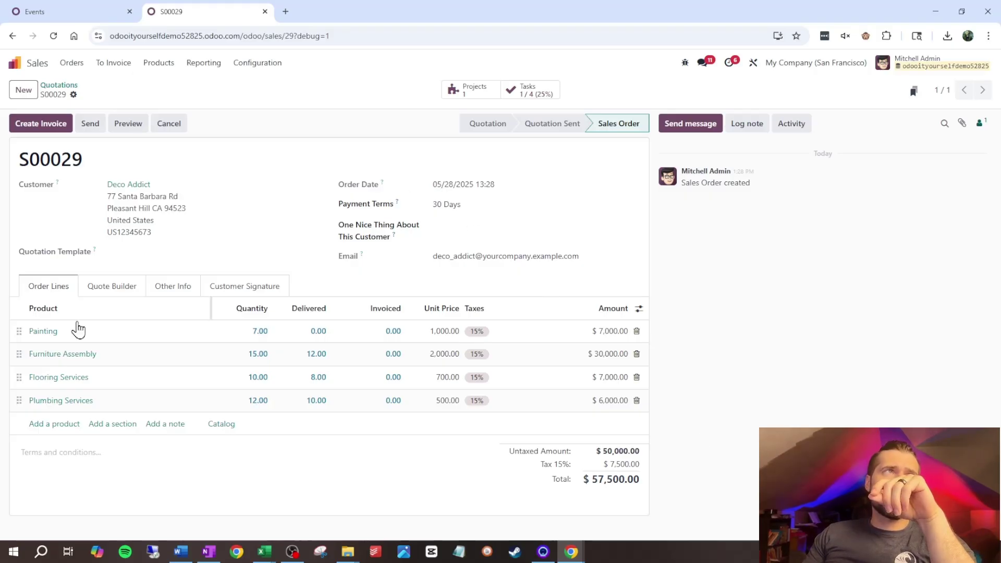
click(758, 70)
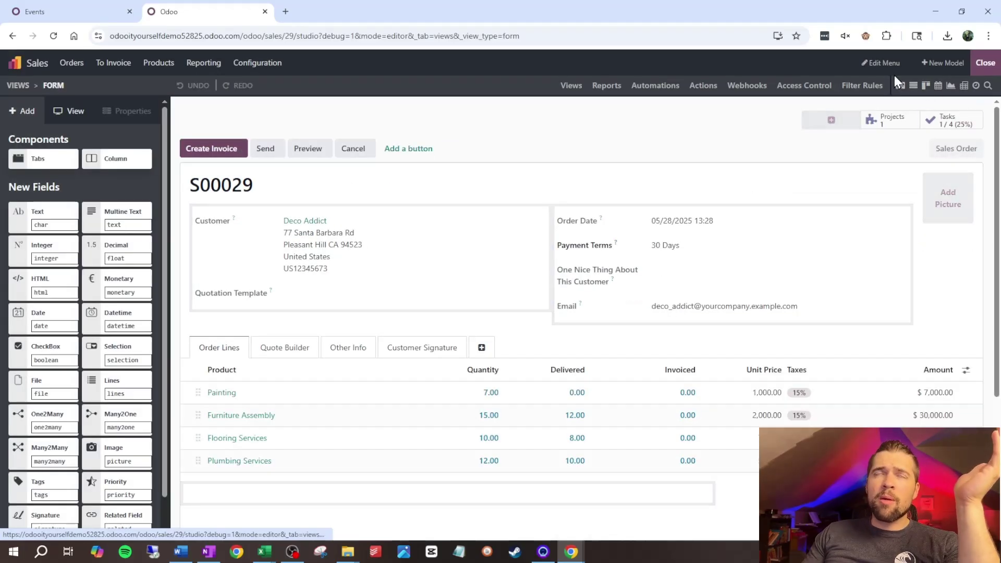
click(895, 67)
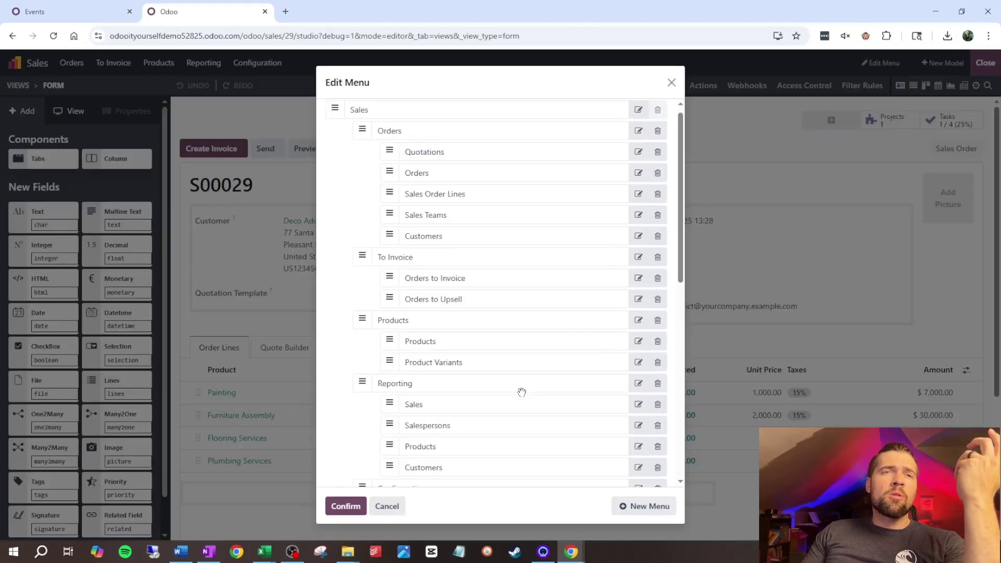
scroll(527, 401, down, 5)
scroll(531, 412, down, 3)
click(625, 507)
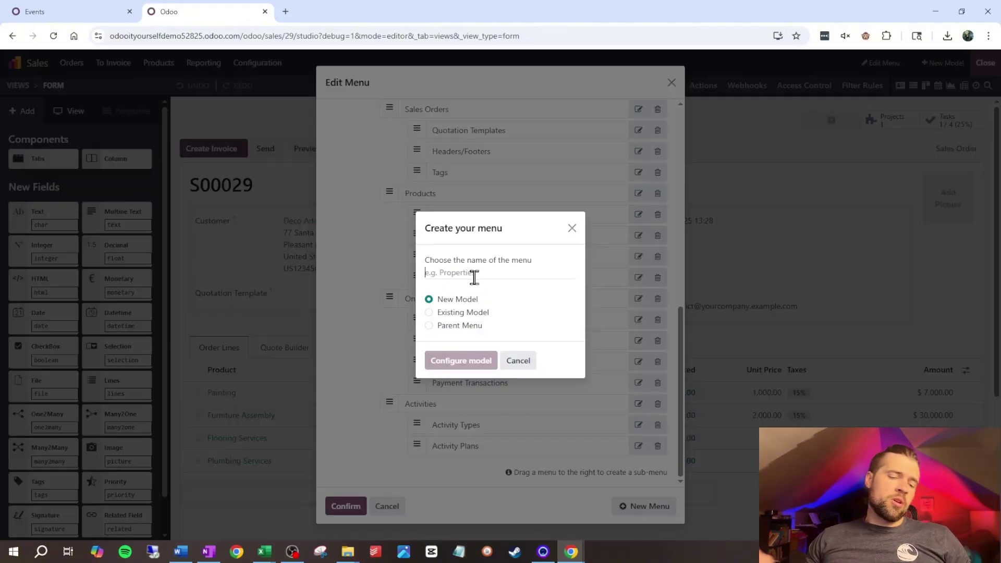
text(Order Lines 2)
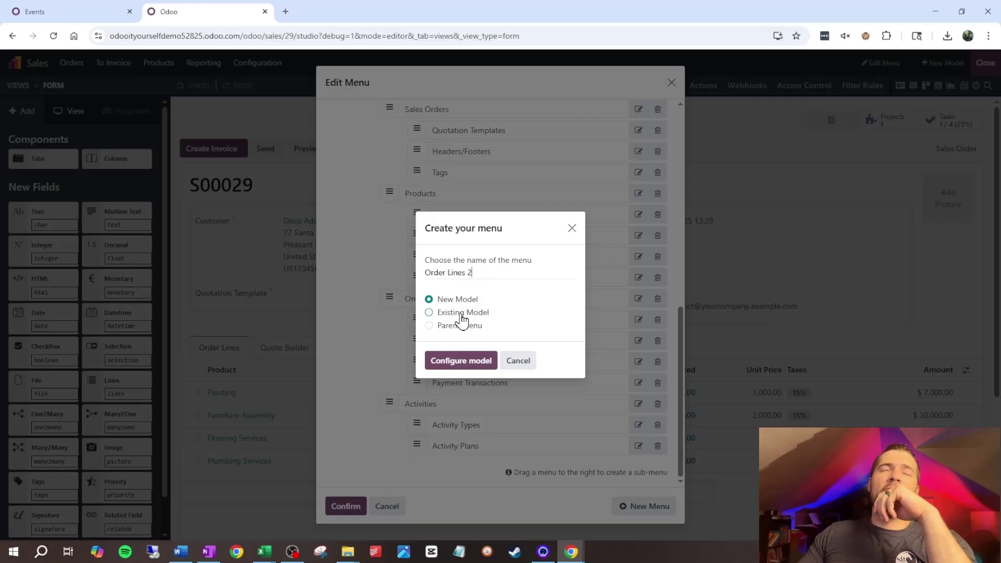
click(465, 365)
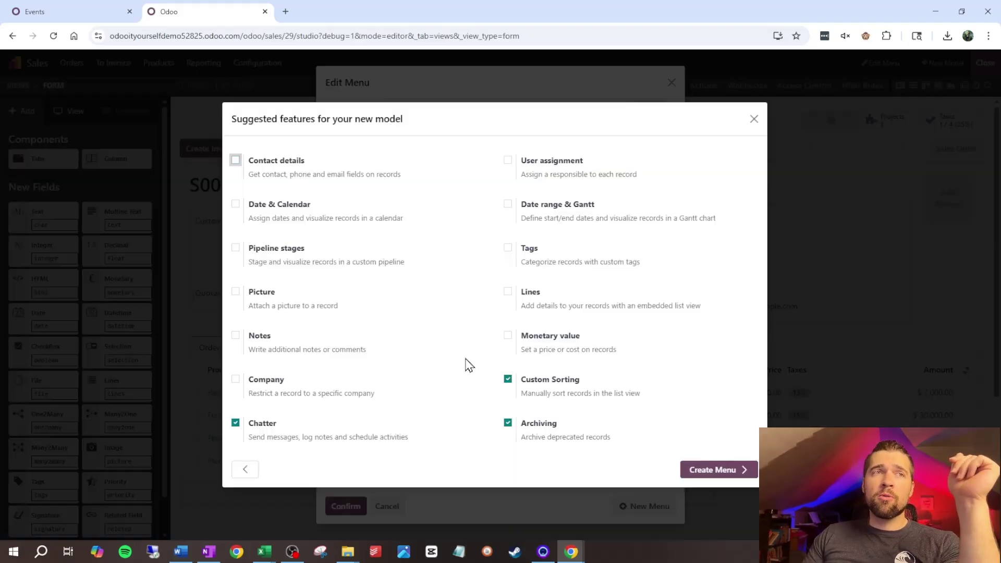
click(699, 469)
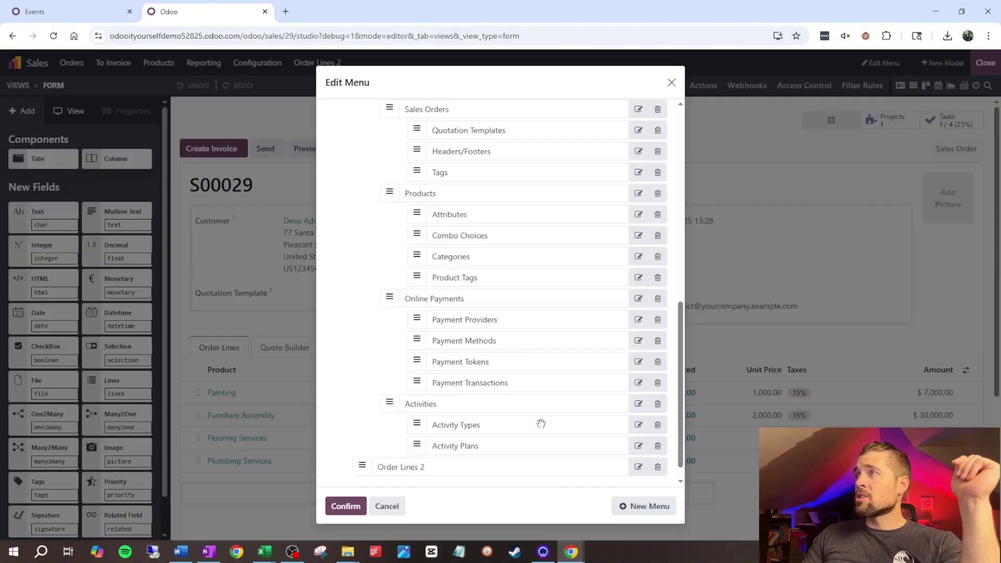
Nest the Order Lines 2 menu under Orders, directly below Sales Order Lines, and open its list view
drag(362, 471, 384, 248)
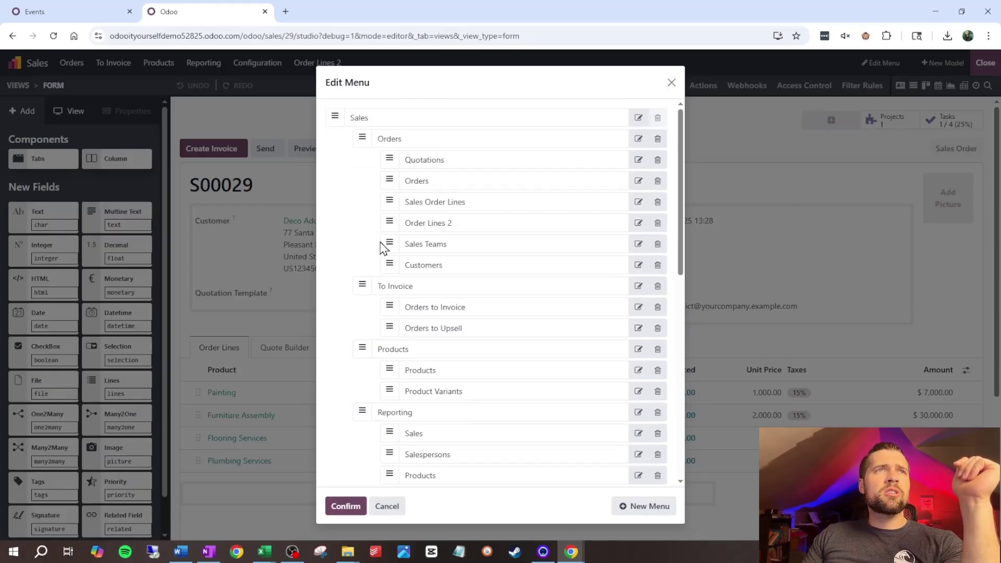
click(342, 508)
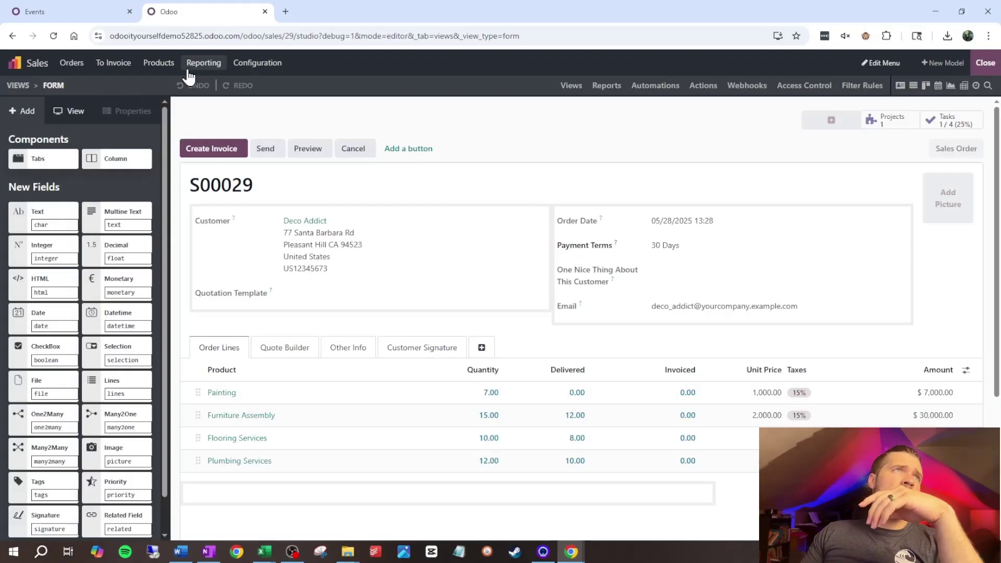
click(71, 63)
click(109, 132)
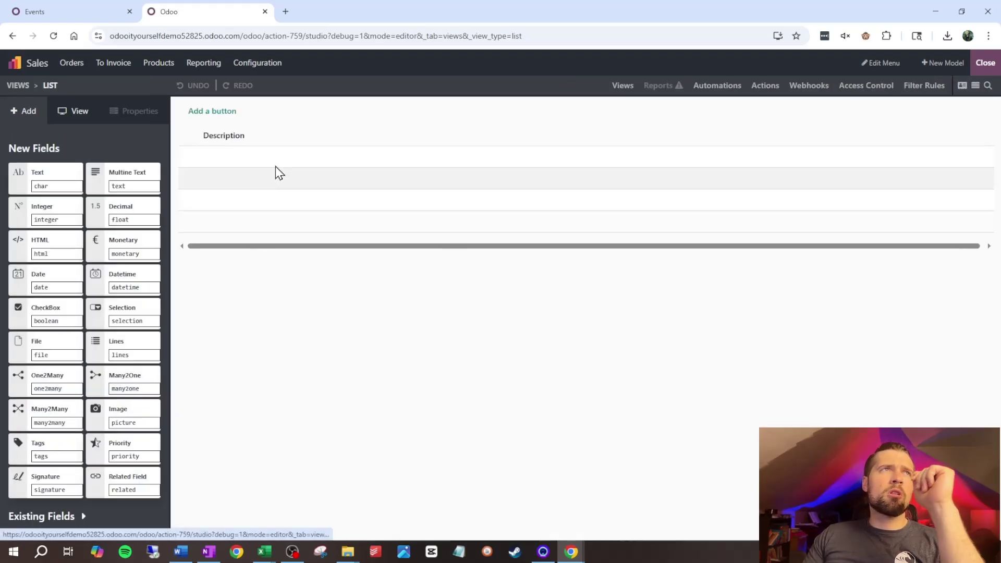
Add a Many2One field after the Description column and relate it to the Sales Order model
click(230, 136)
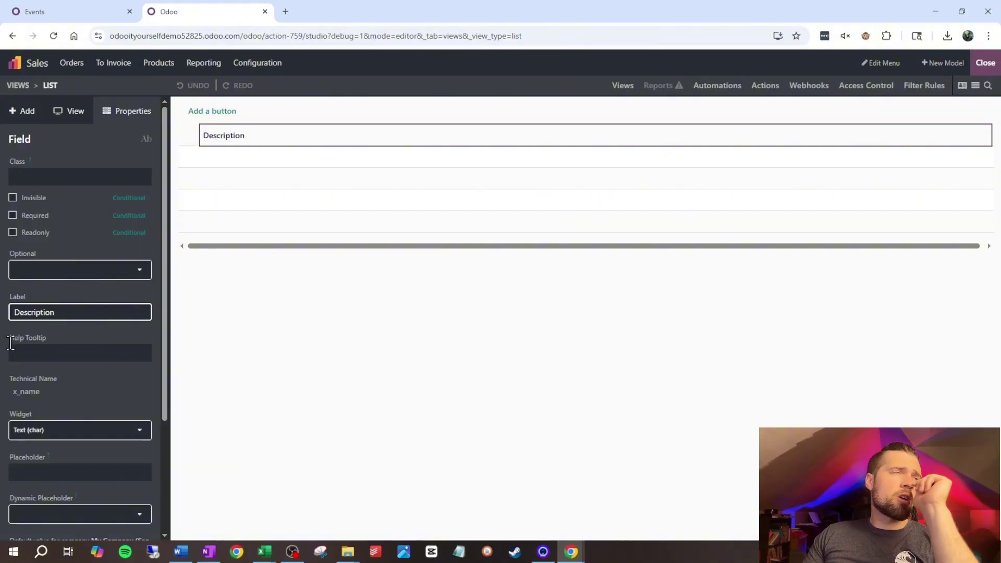
click(24, 112)
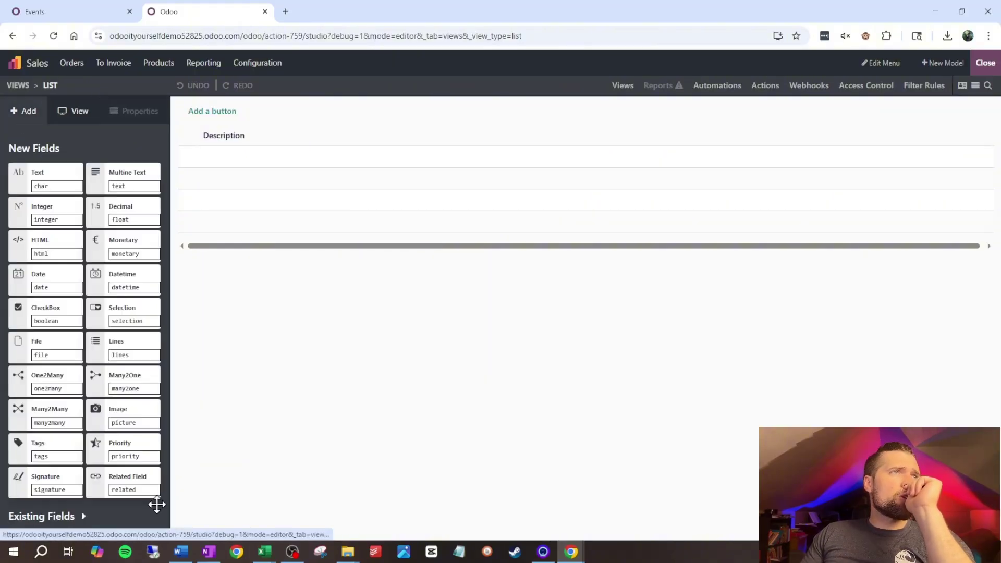
drag(136, 385, 940, 191)
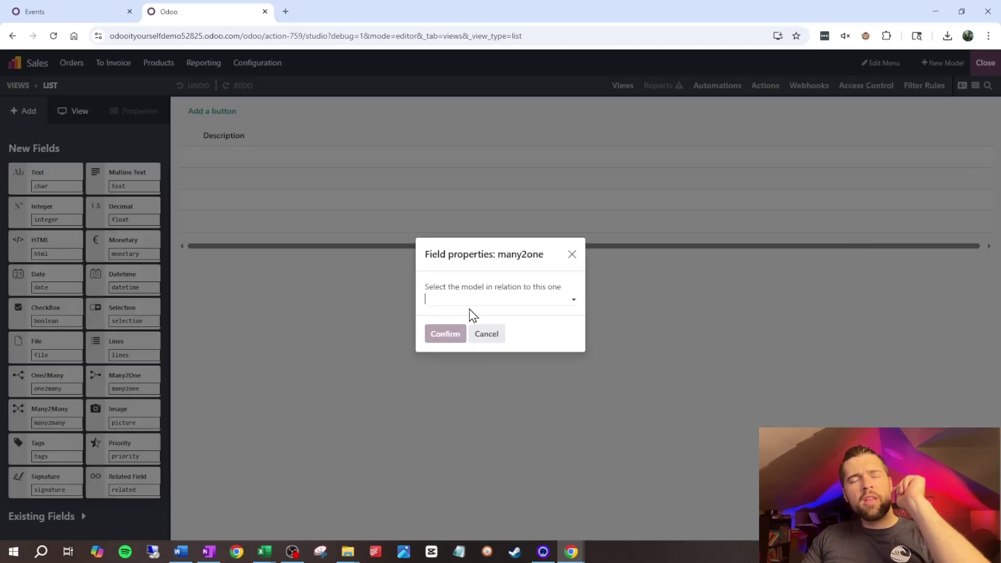
text(Sales)
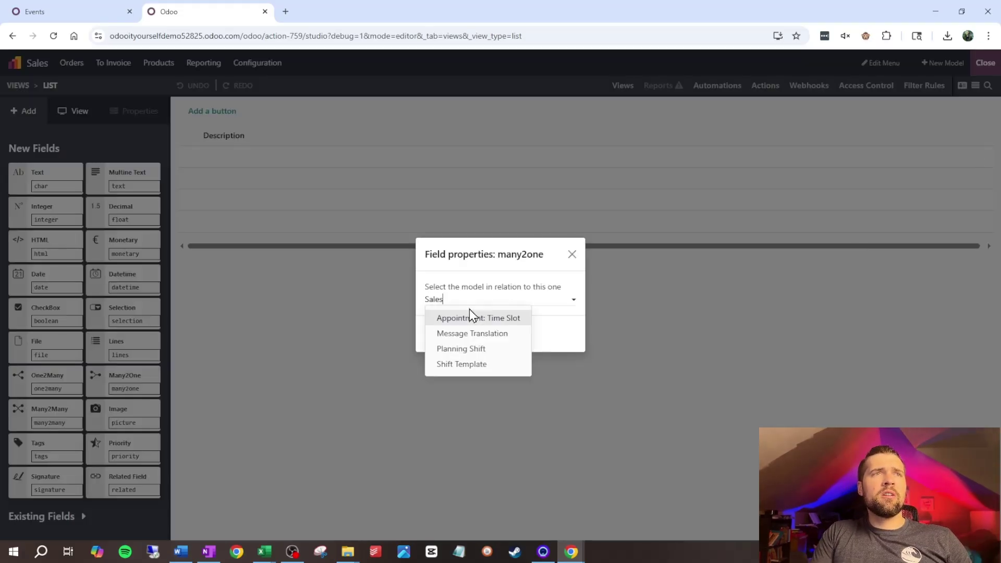
click(470, 315)
click(445, 333)
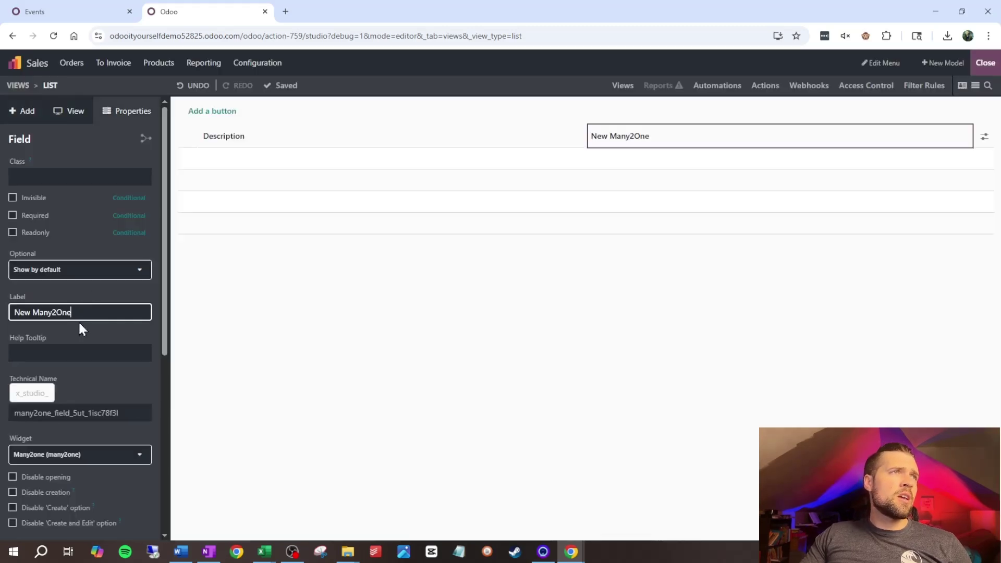
Label the new Many2One field "Sales Order"
text(Sales order)
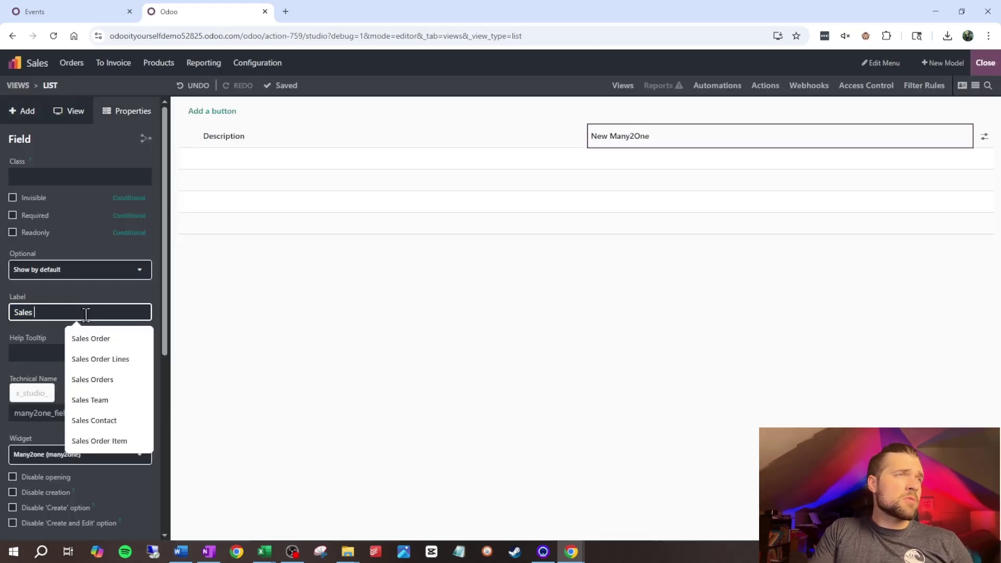
key(BackSpace)
key(BackSpace)
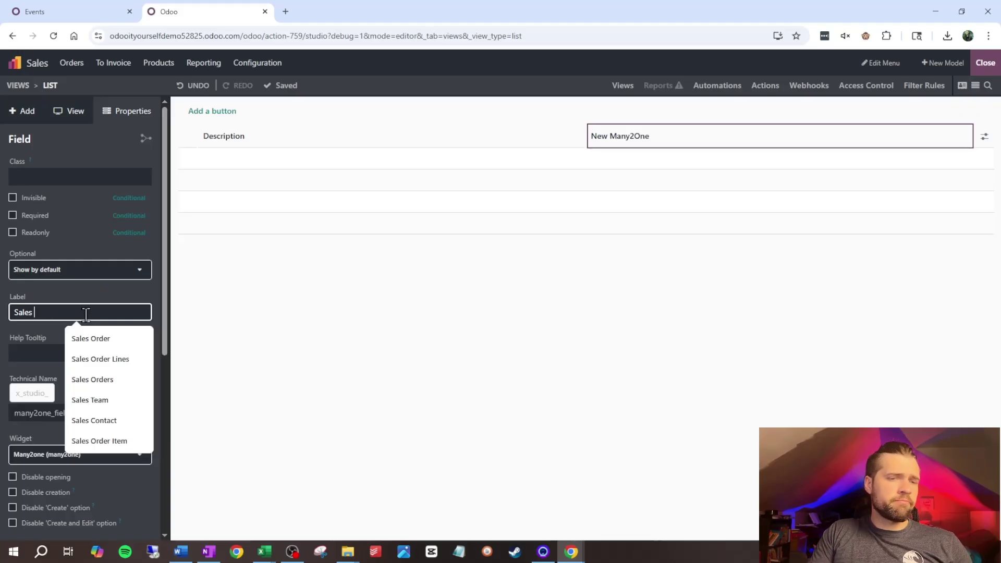
text(Order)
key(Return)
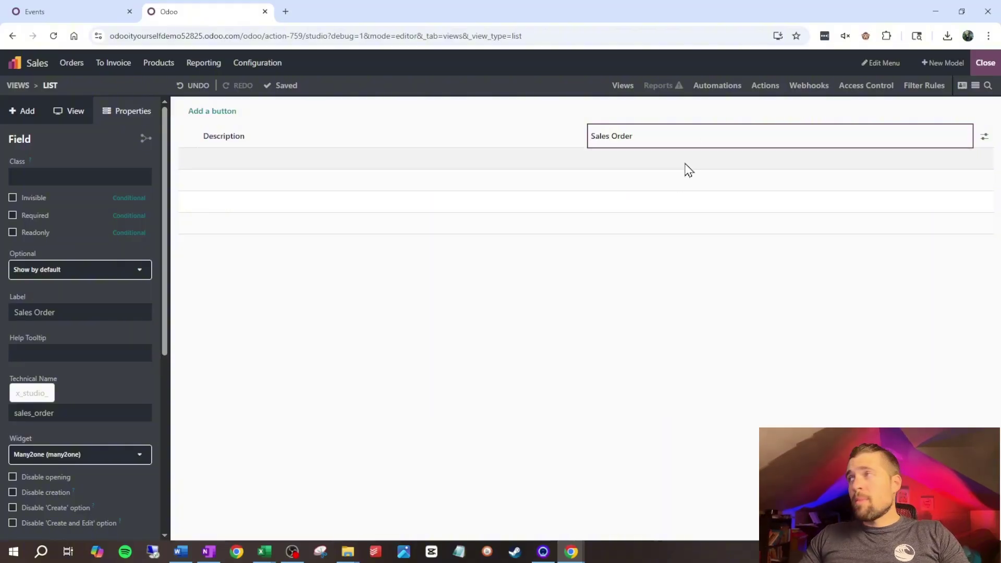
Go to the Orders menu and open its form view for editing in Studio
click(71, 62)
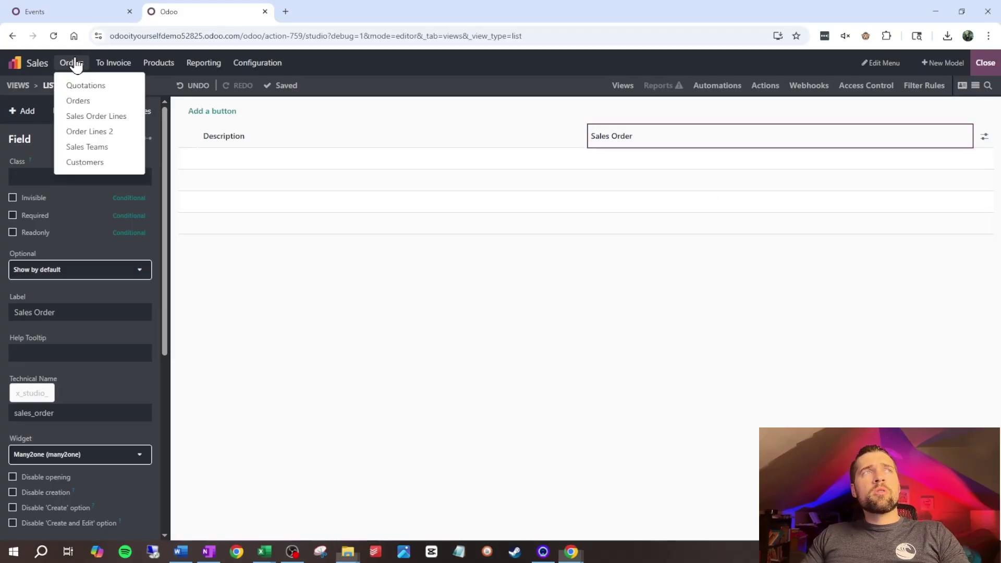
click(101, 104)
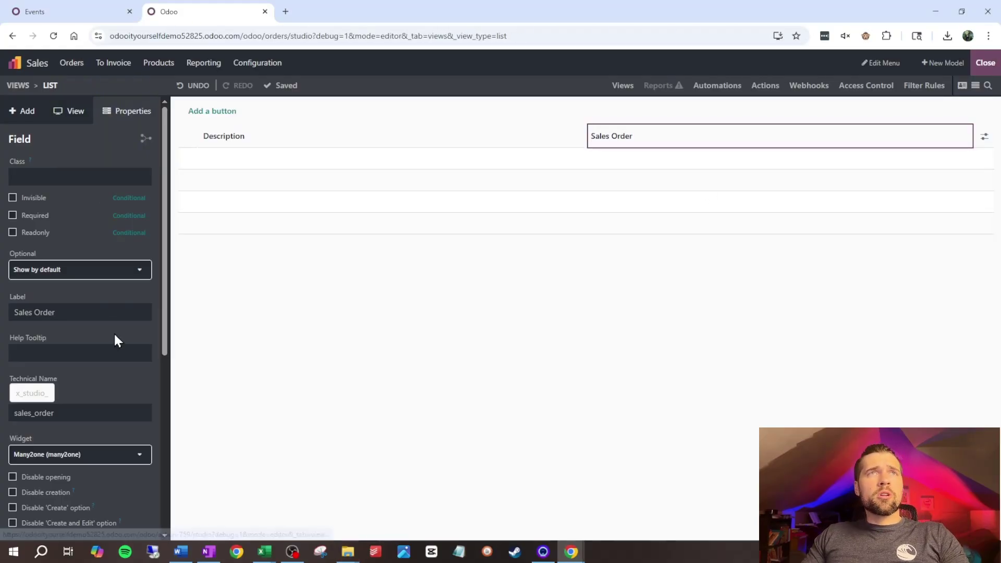
click(624, 85)
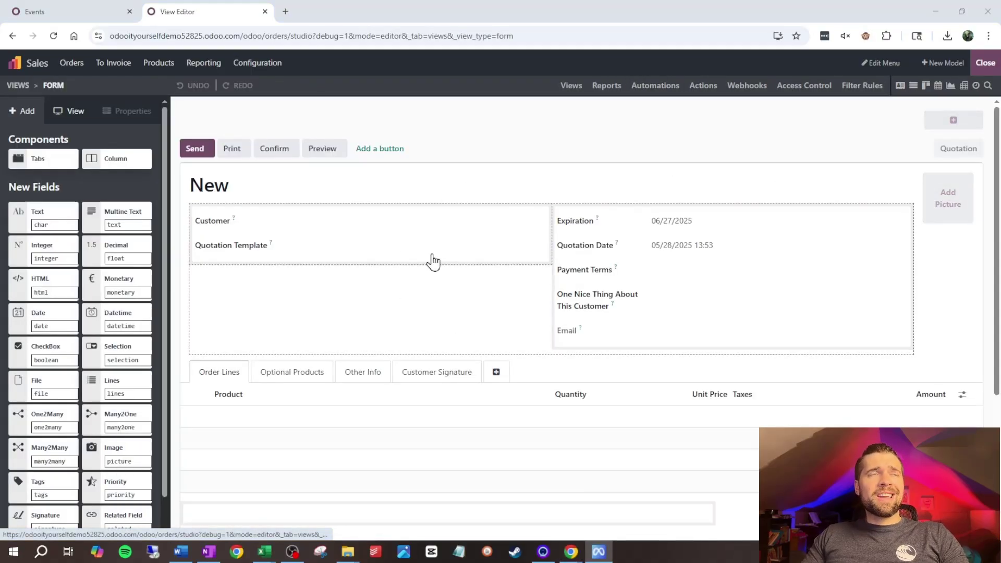
Add a new page after Customer Signature on the order form and label it "Order Lines 2"
scroll(441, 297, down, 1)
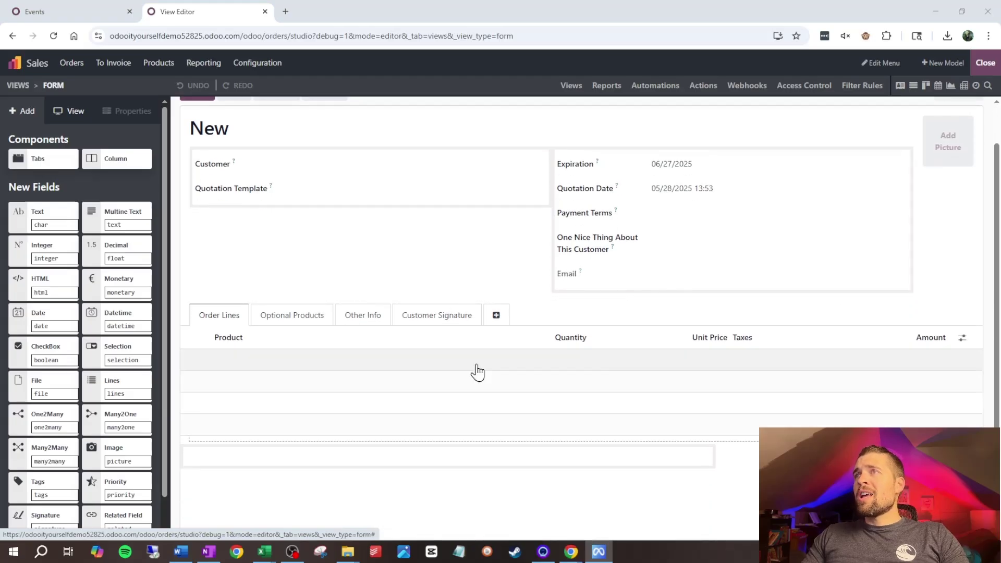
click(496, 316)
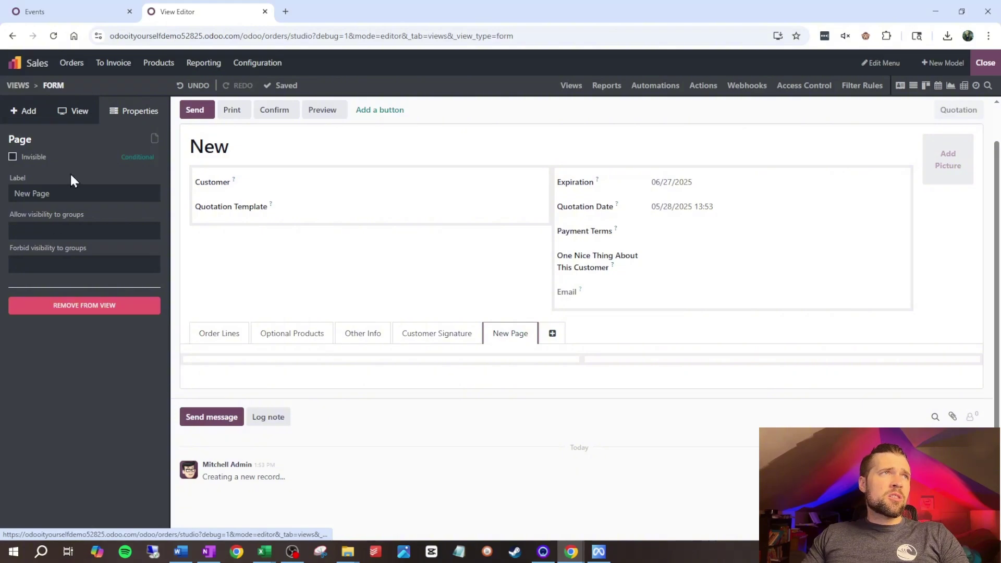
triple_click(63, 194)
text(Order Lines)
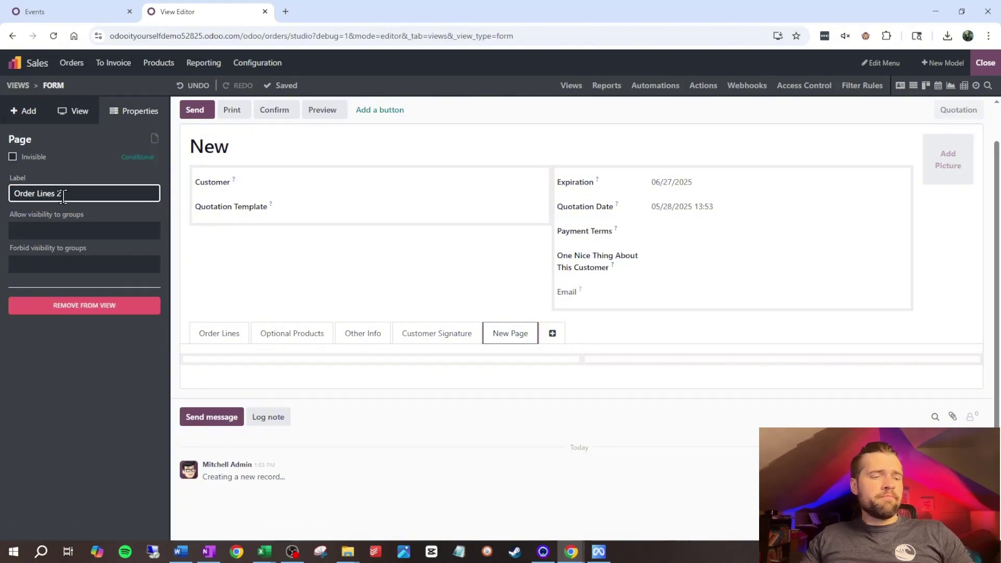
text( 2)
key(Return)
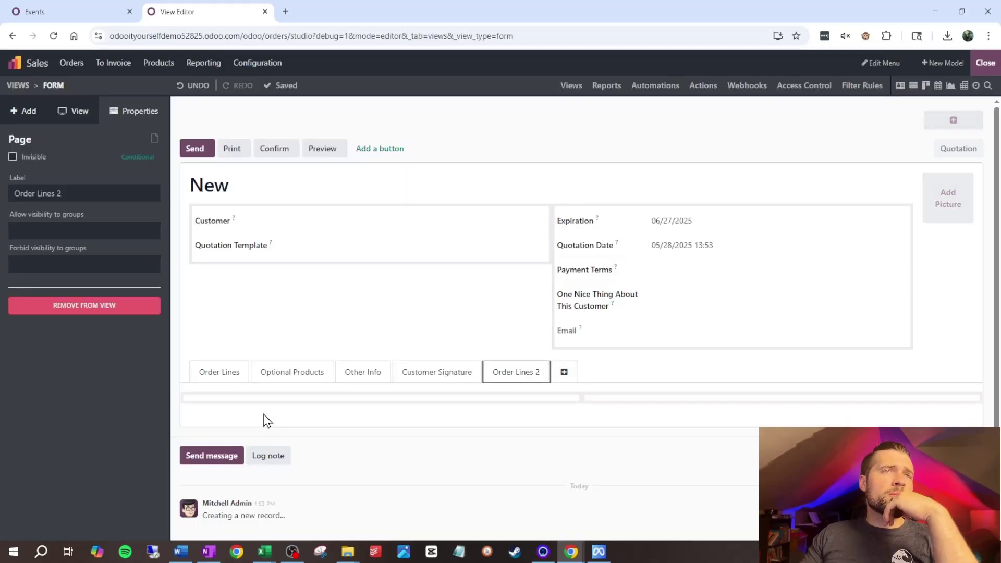
Add a One2Many field to the Order Lines 2 page, using Sales Order (Order Lines 2) as its reciprocal Many2One field
click(27, 112)
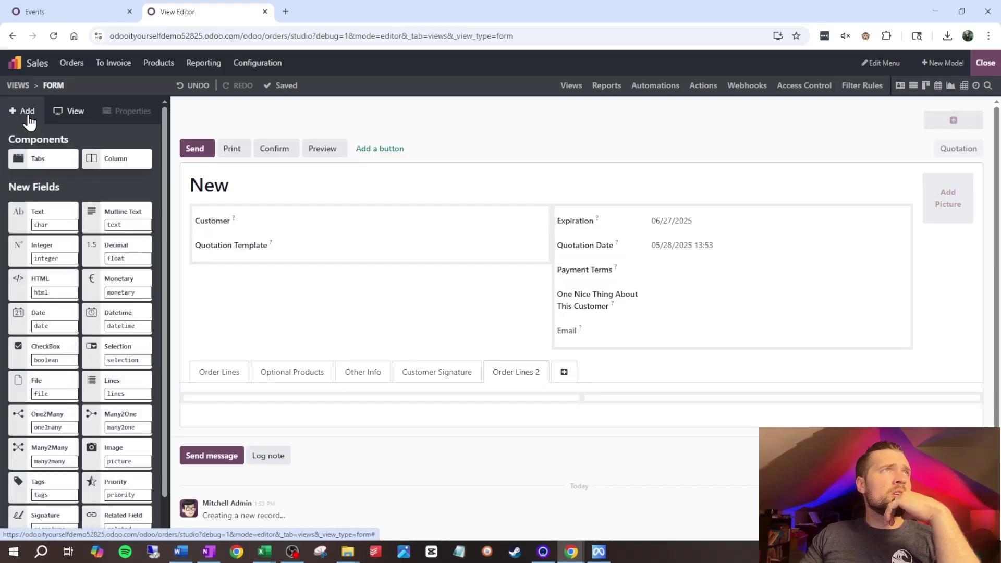
scroll(119, 375, down, 1)
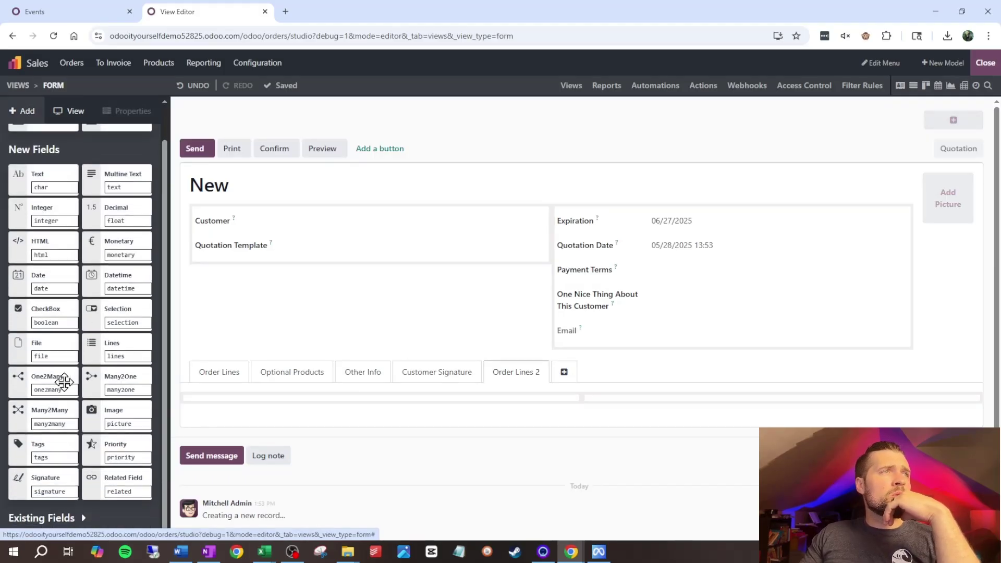
drag(55, 382, 396, 413)
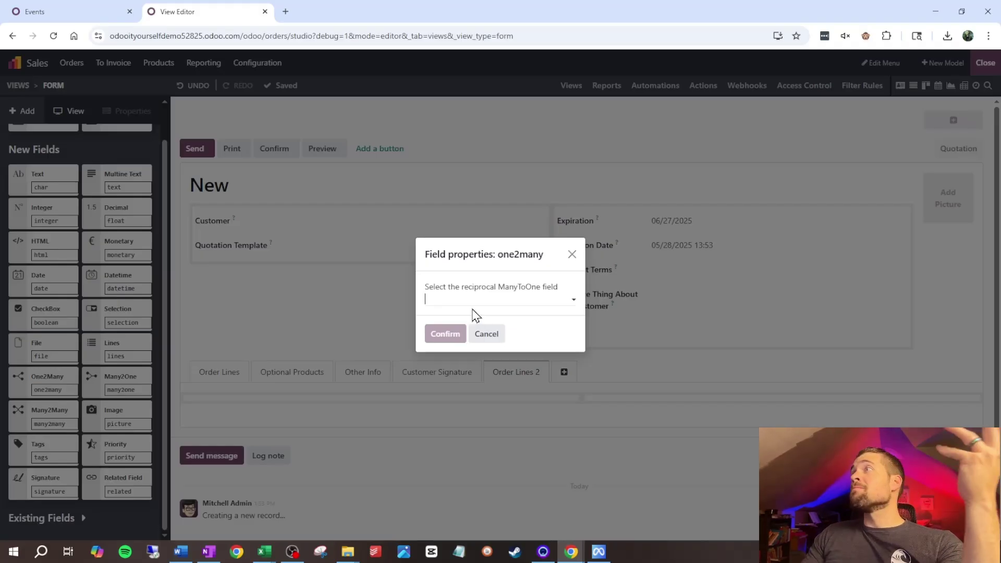
click(495, 300)
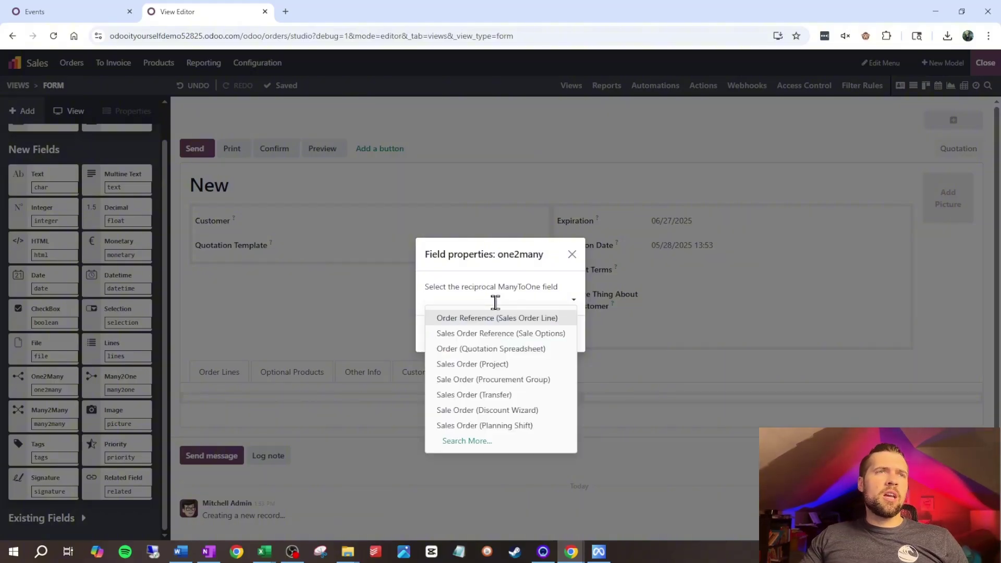
click(472, 442)
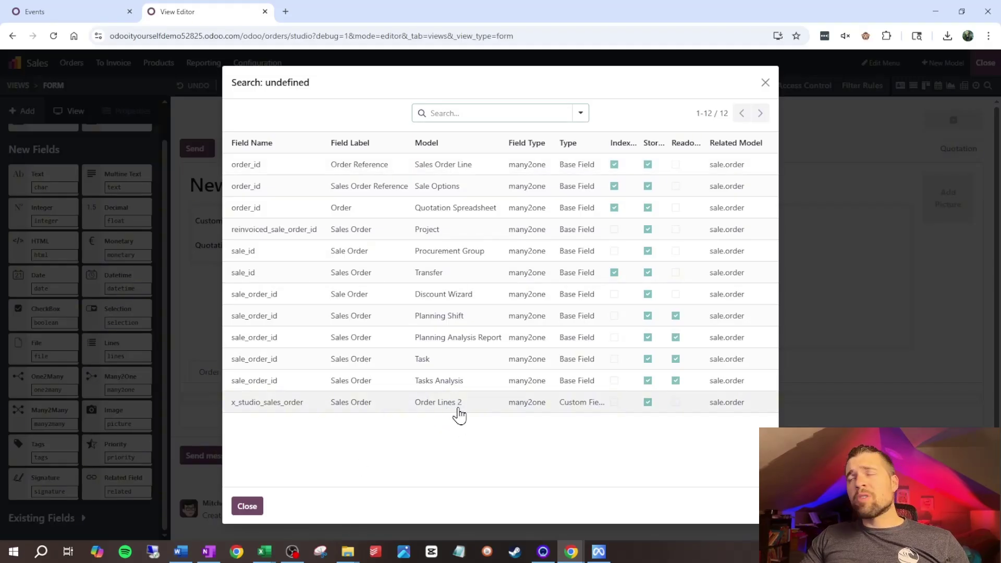
click(336, 405)
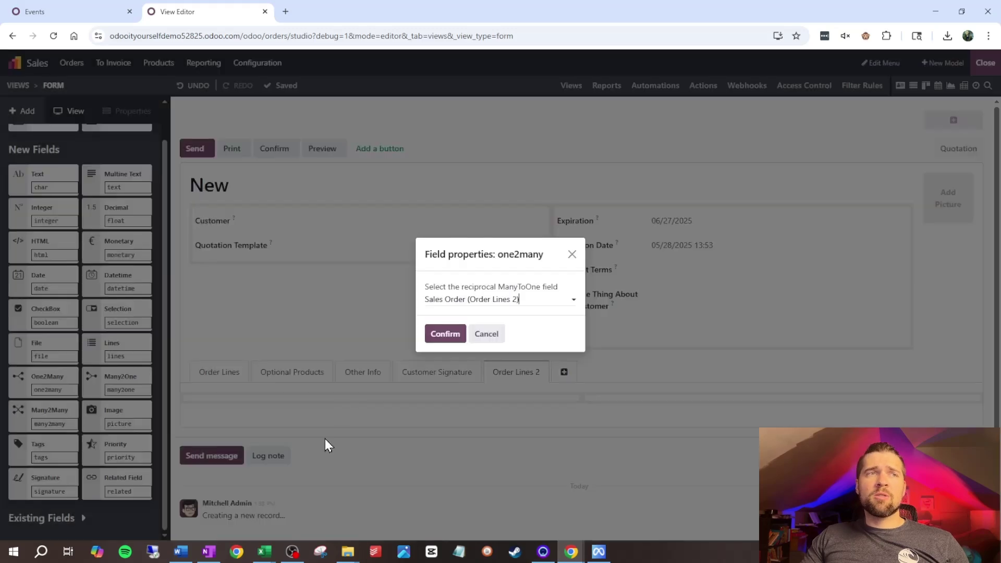
click(437, 335)
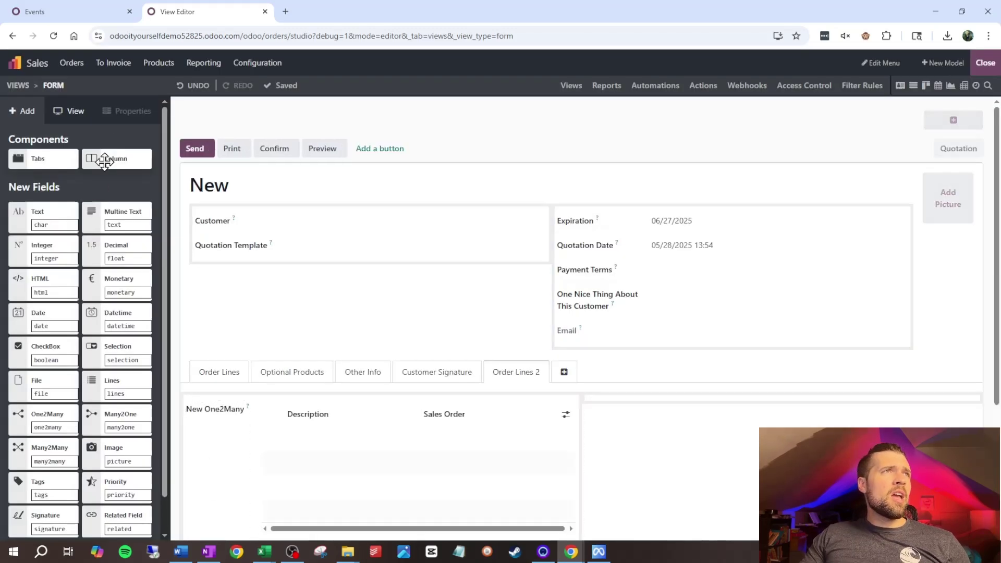
Label the new One2Many field "Order Lines 2"
click(226, 468)
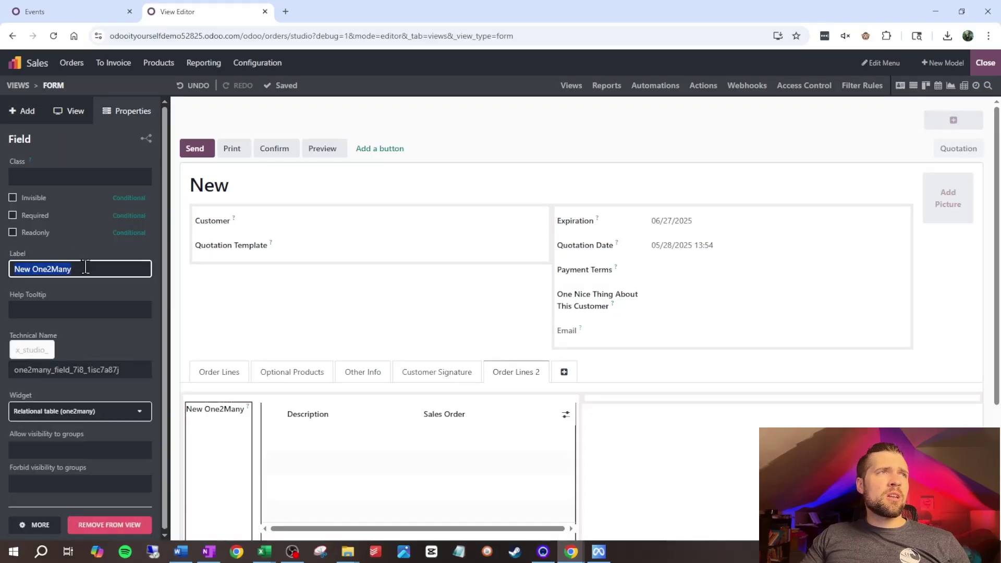
text(Order Lin)
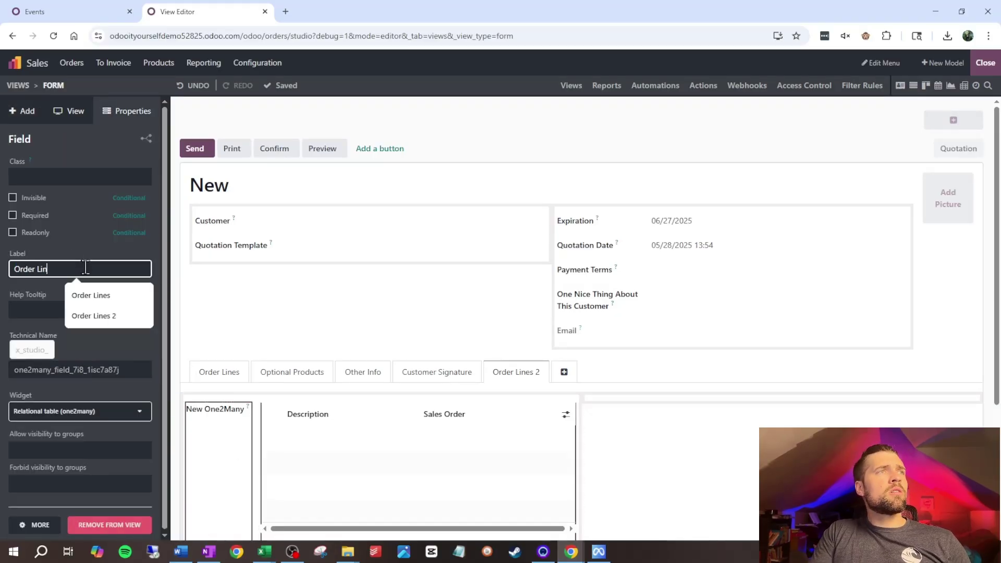
text(es 2)
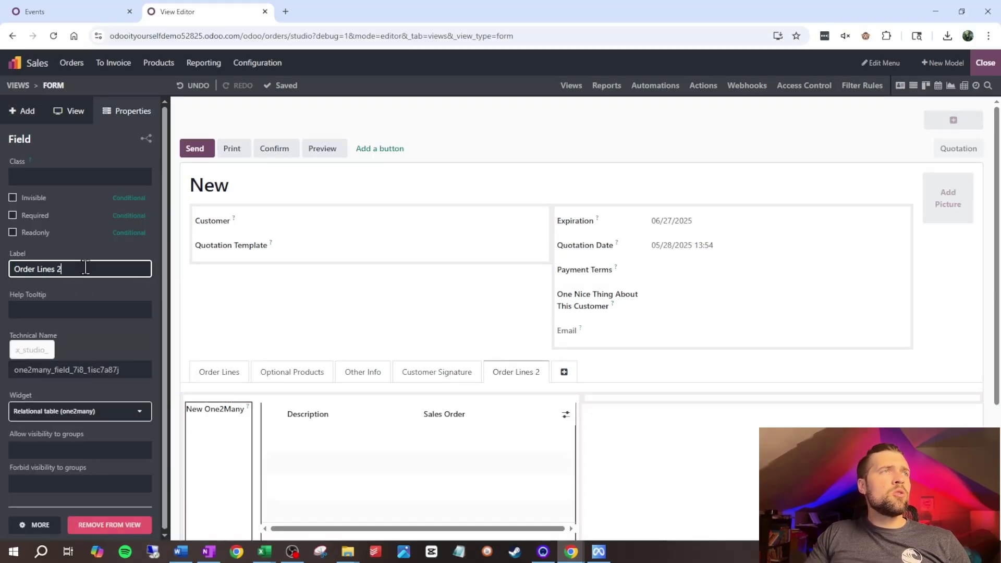
click(87, 295)
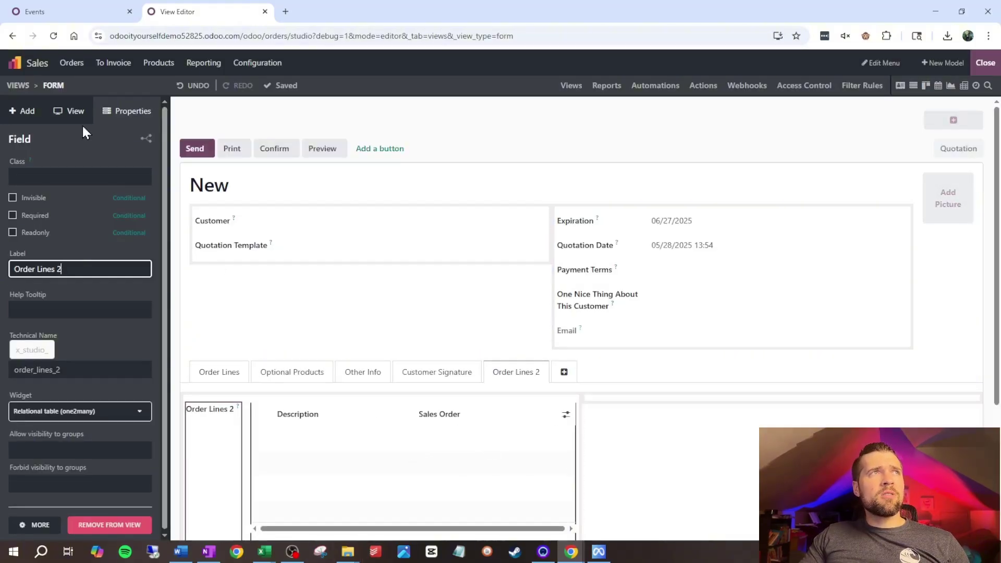
Remove the group elements around the x_studio_order_lines_2 field in the form's XML and save the view
click(73, 109)
click(118, 245)
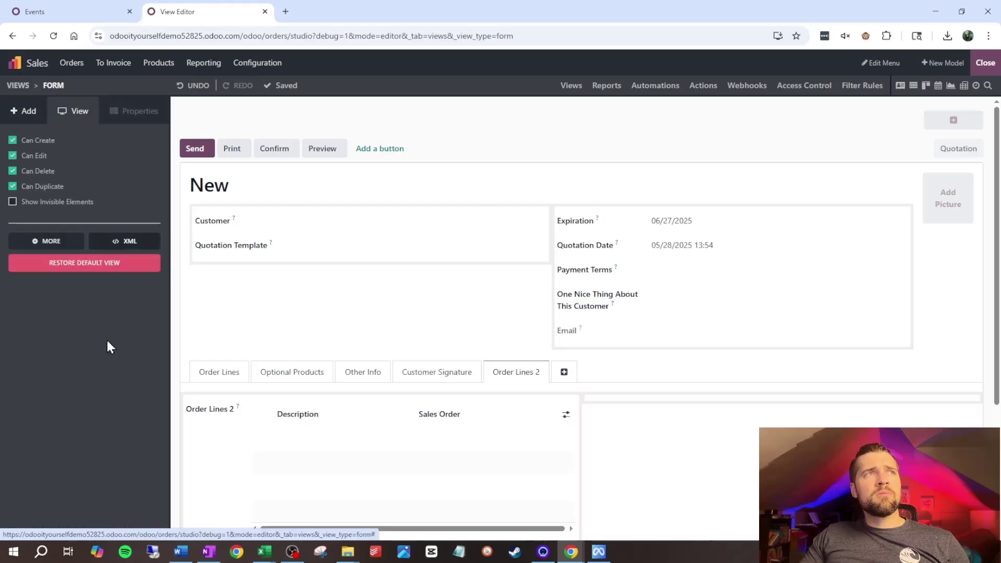
drag(226, 345, 421, 348)
drag(172, 276, 223, 283)
key(BackSpace)
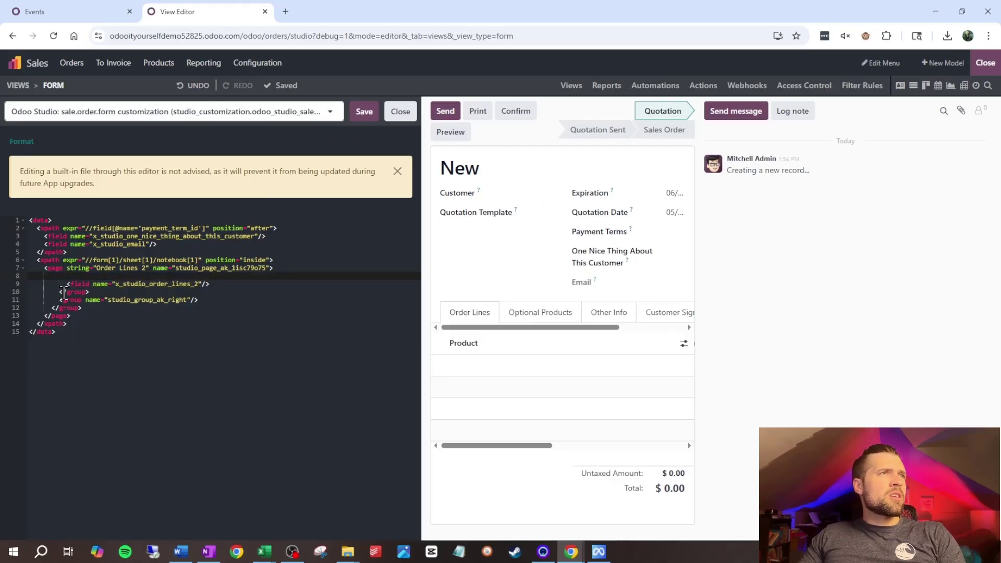
drag(61, 292, 103, 307)
key(BackSpace)
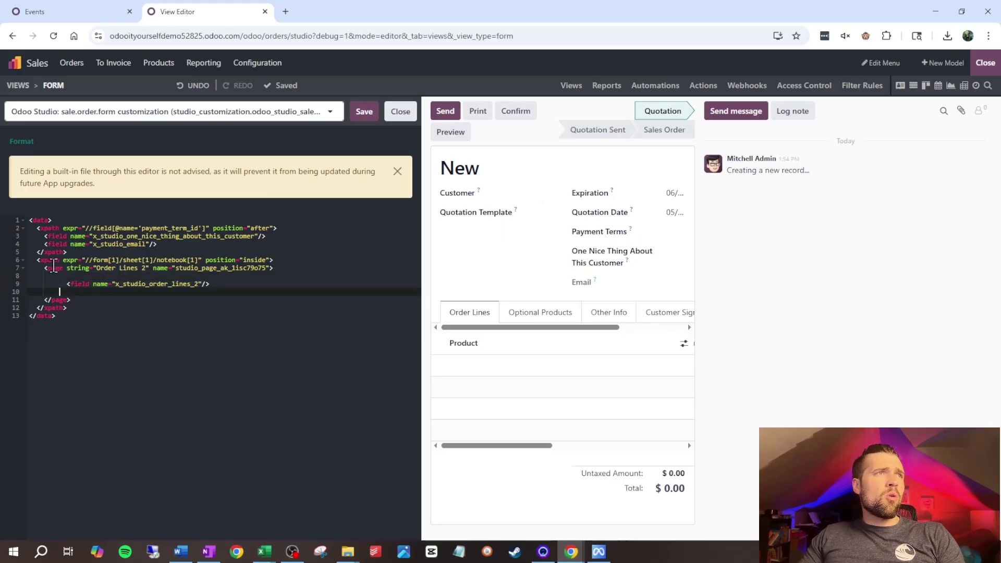
click(364, 111)
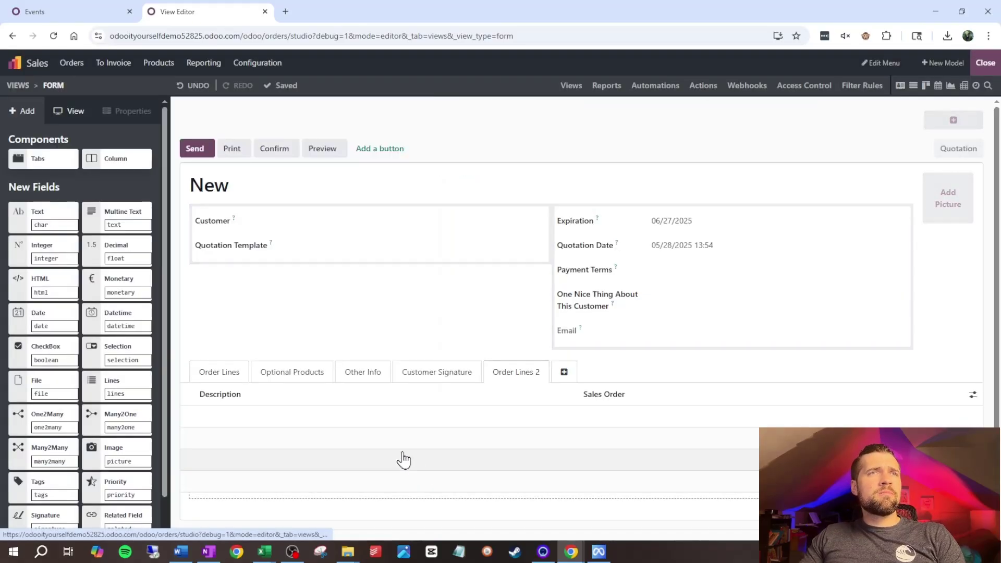
Leave Studio and add a line named "Nice New Order Line" on the new order's Order Lines 2 page
click(985, 61)
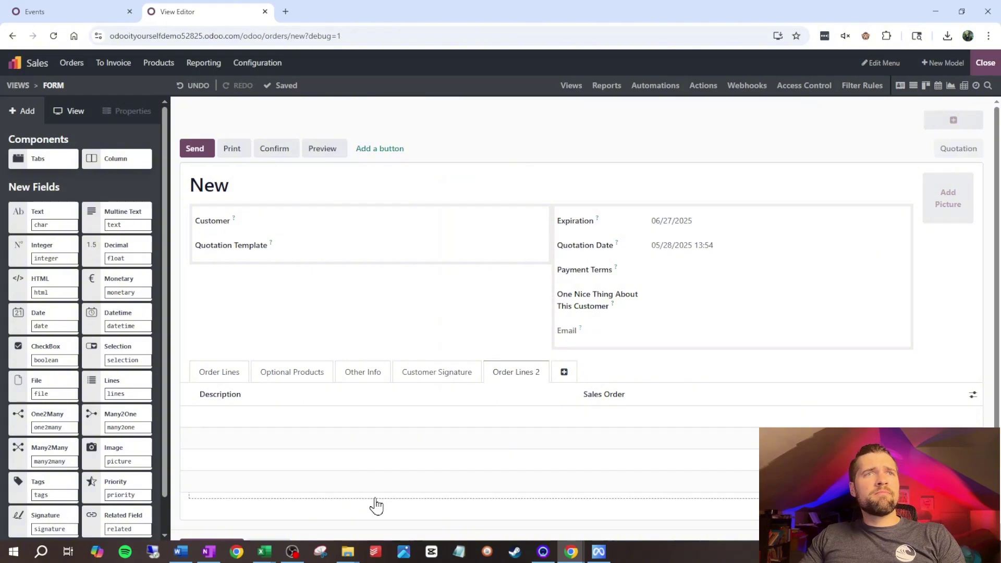
click(345, 312)
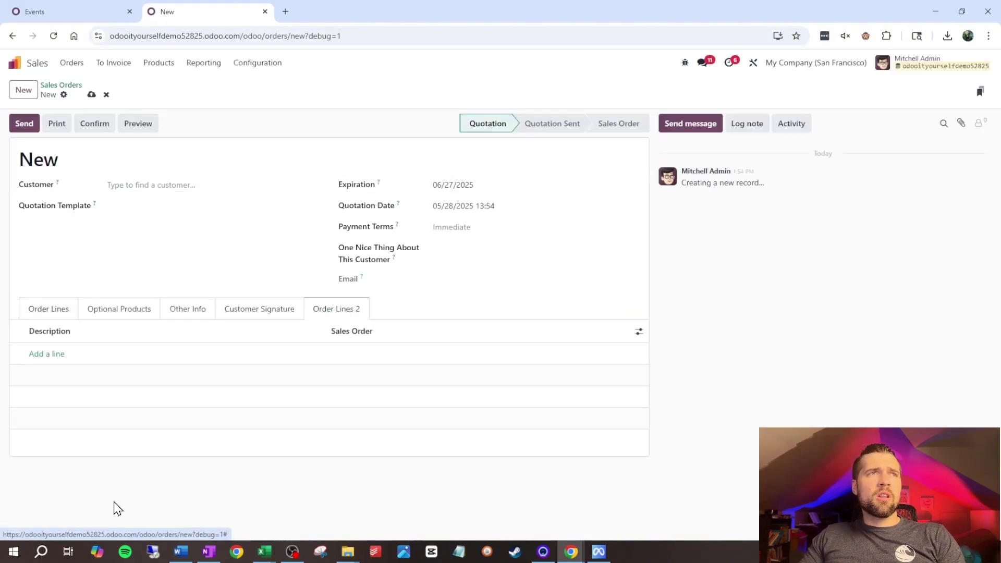
click(38, 354)
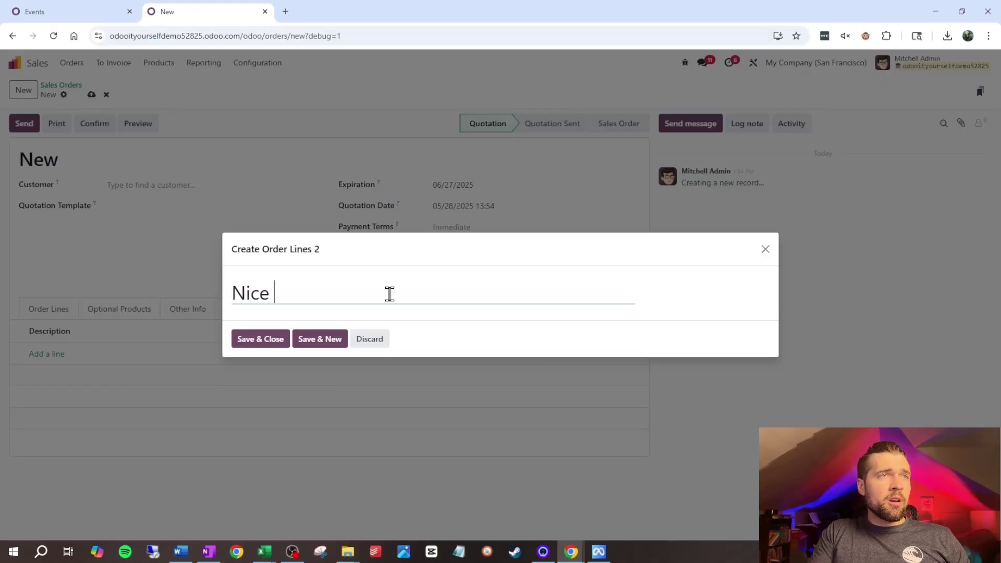
text(Nice New Order Li)
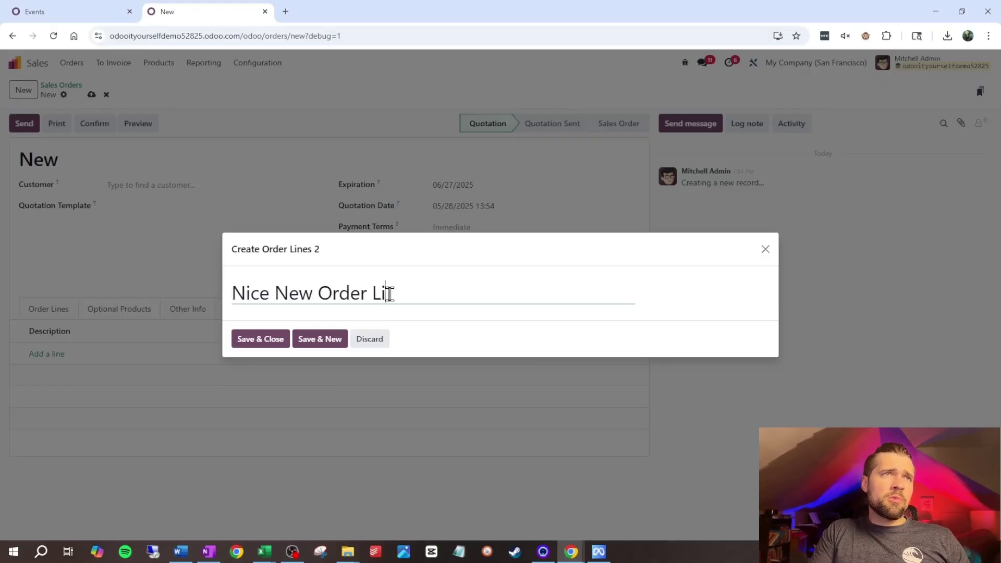
text(ne)
click(268, 340)
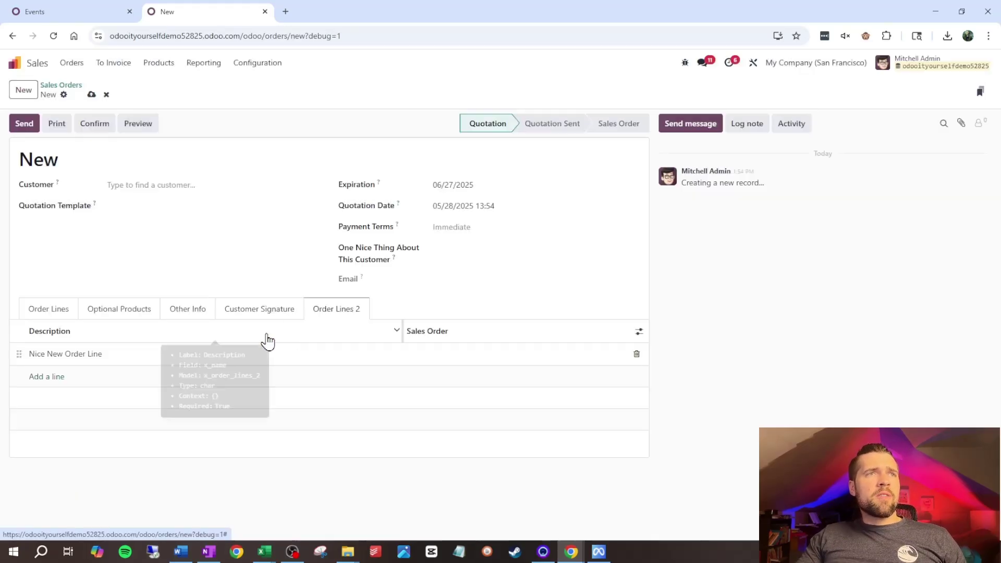
Choose an existing individual as the new order's customer and save the order
click(155, 188)
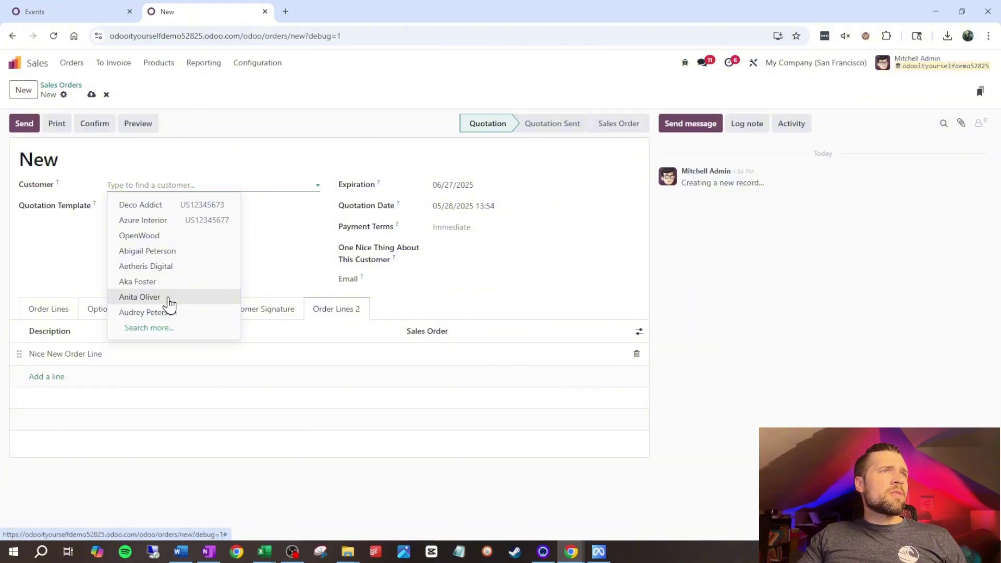
click(168, 299)
click(102, 130)
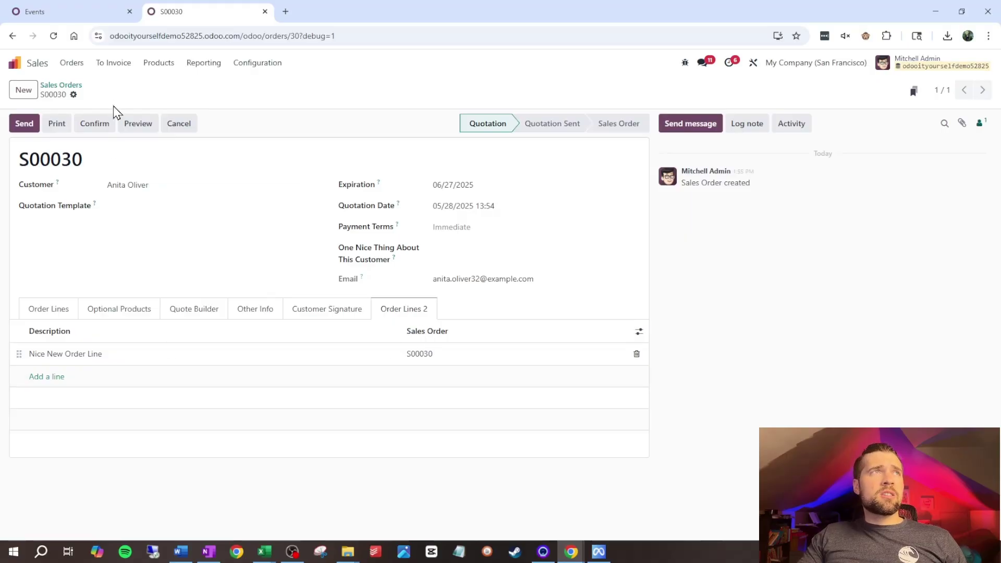
Open the Order Lines 2 list to check which sales order the new line is linked to
click(78, 73)
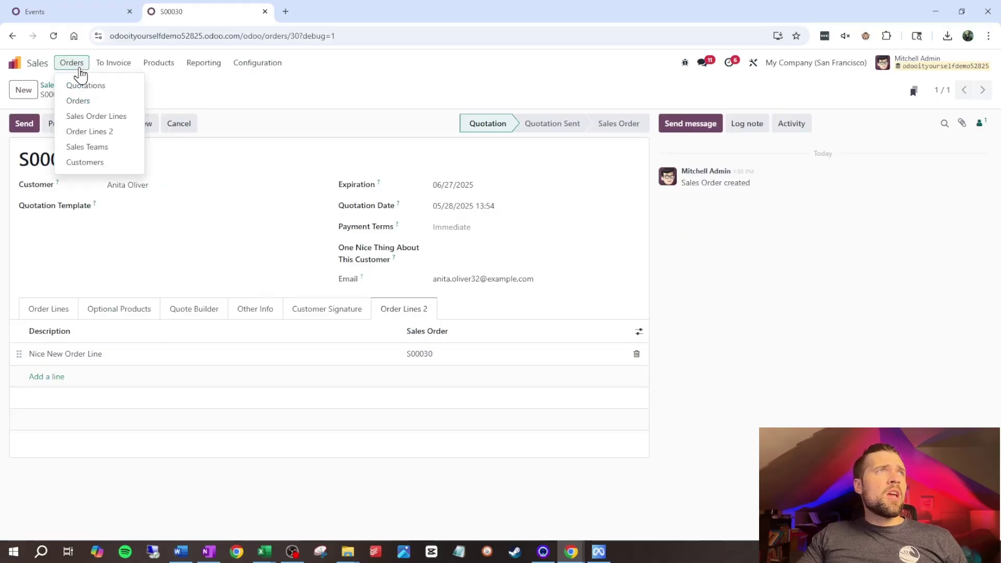
click(96, 131)
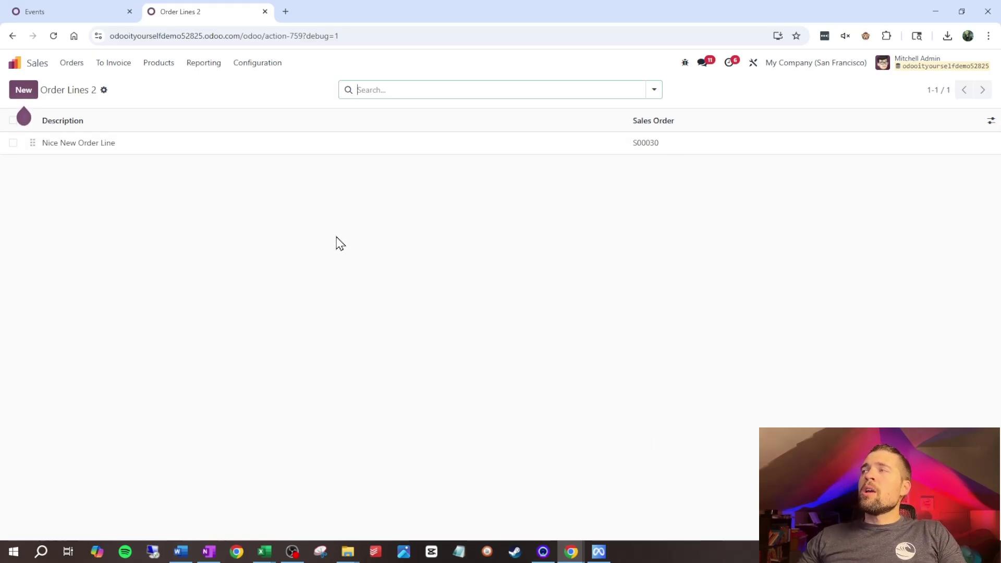
Open sales order S00029 from the Sales Order list and edit its form in Studio
click(72, 66)
click(95, 116)
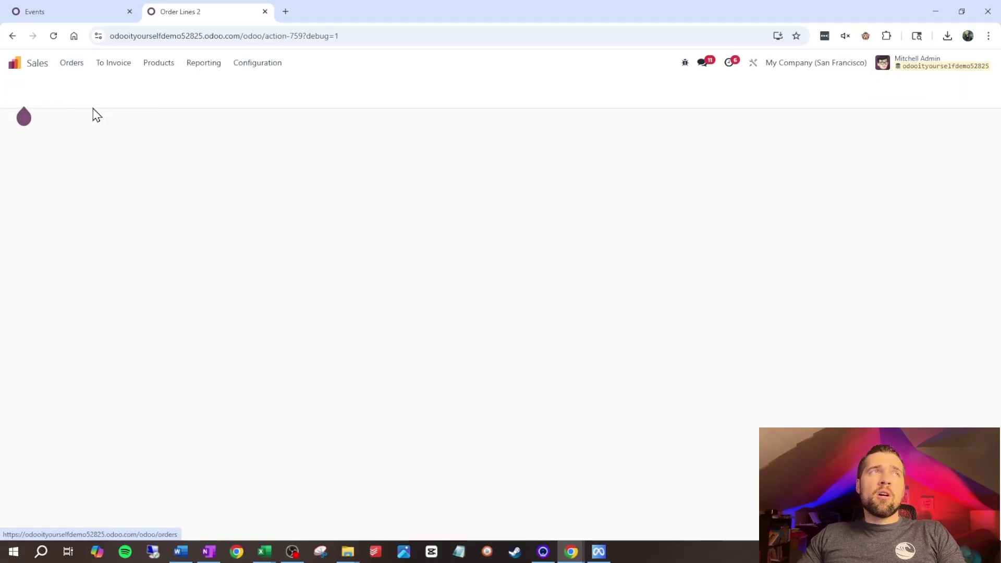
click(229, 149)
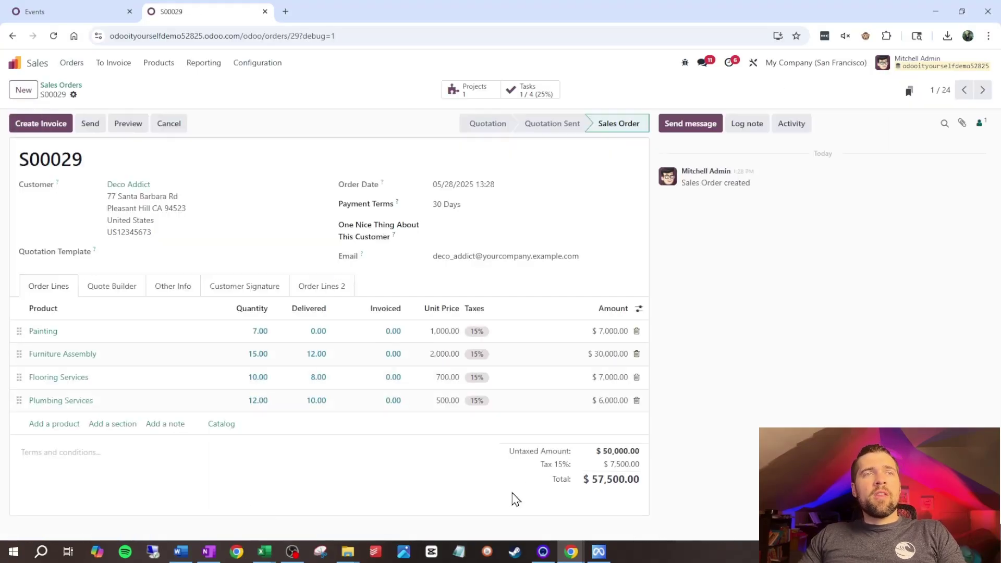
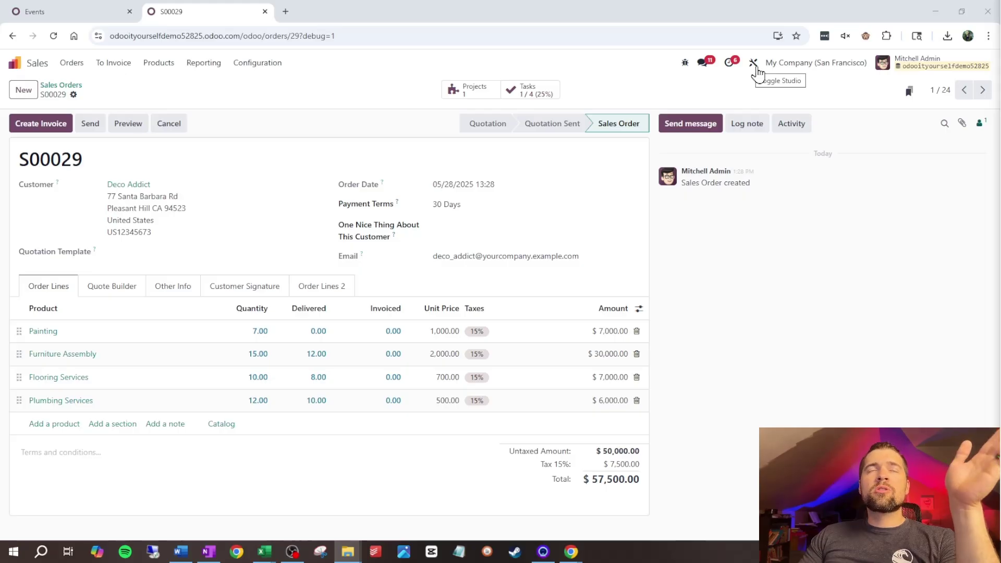
click(754, 65)
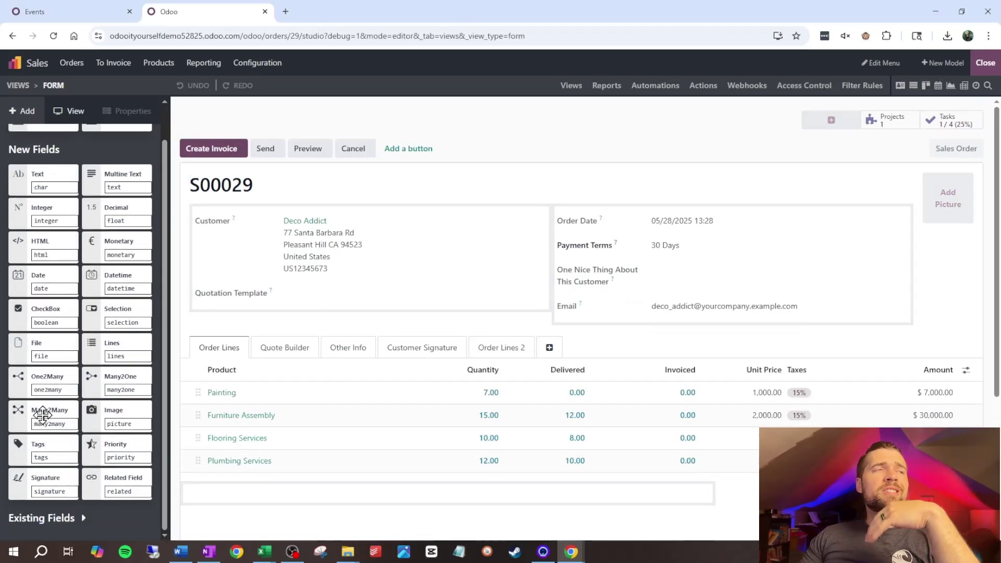
Add a Many2Many field below Email on the order form, relate it to the Contact model, and label it "People to Contact"
drag(44, 420, 617, 329)
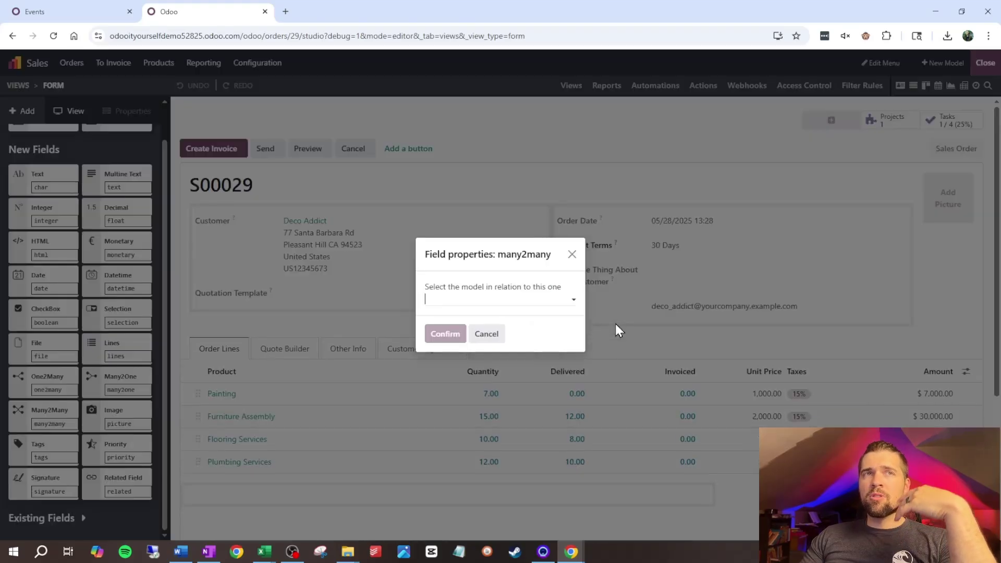
click(556, 302)
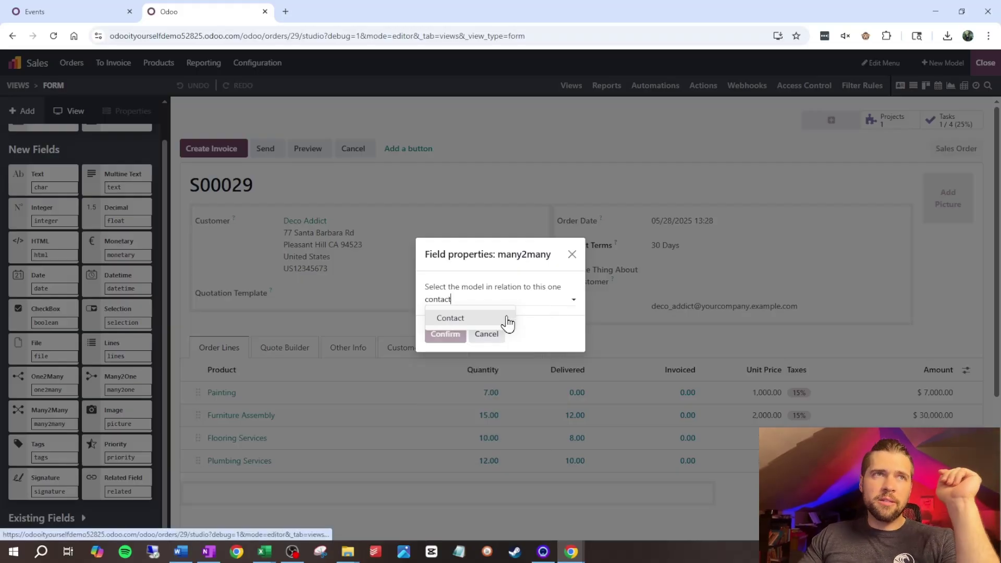
click(493, 321)
click(446, 334)
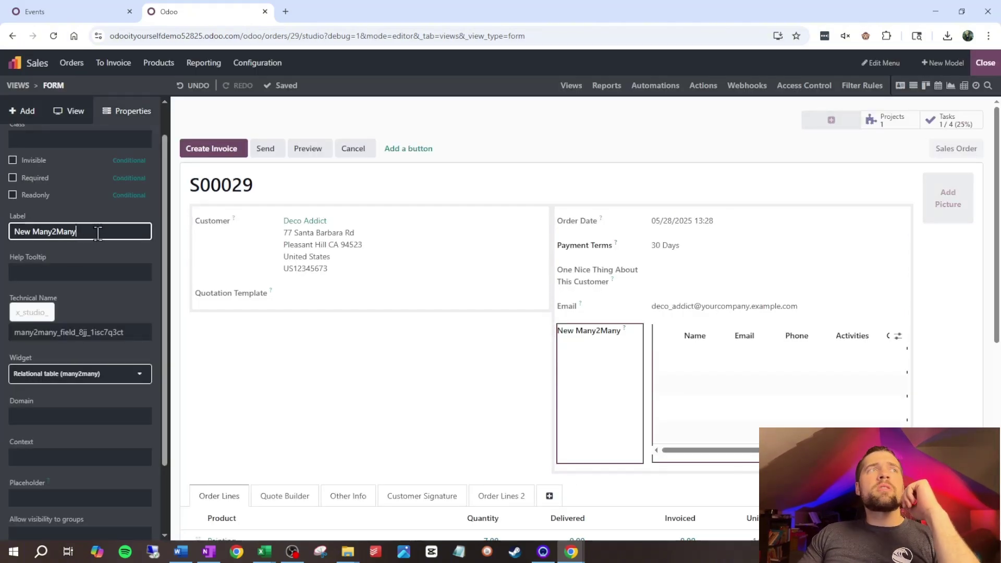
text(People to Contact)
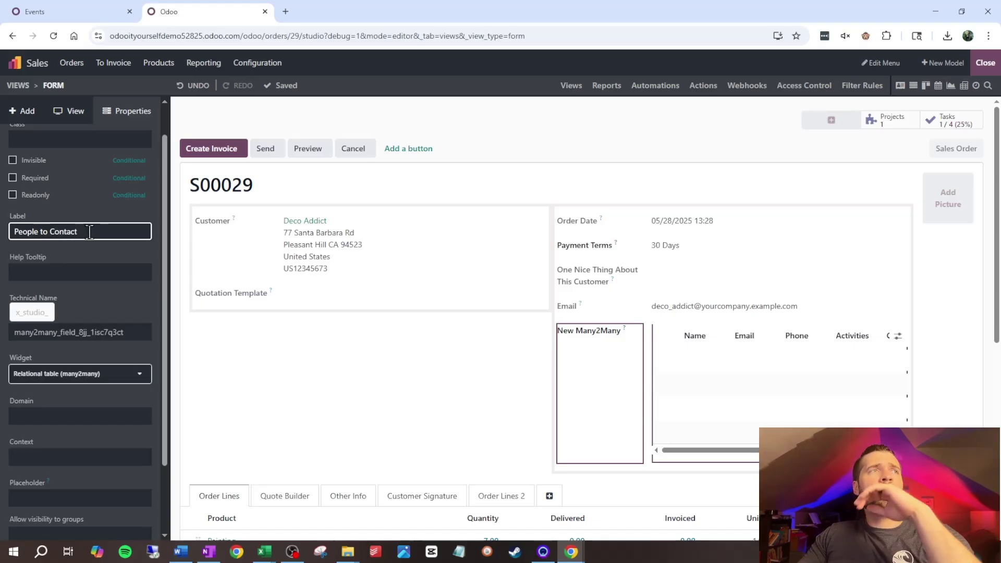
key(Return)
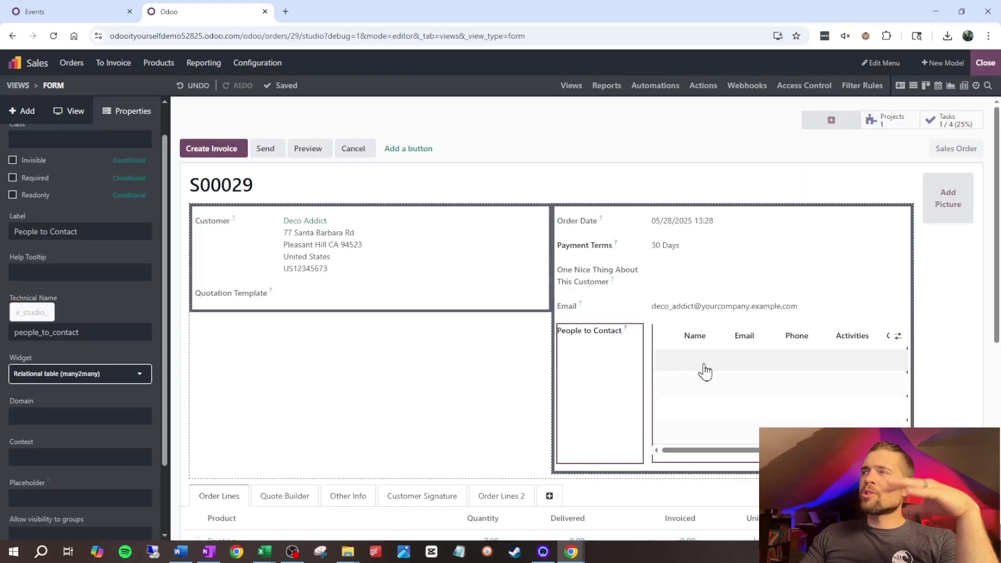
Change the People to Contact field's widget to Tags (many2many_tags) and close Studio
click(114, 382)
scroll(149, 282, down, 5)
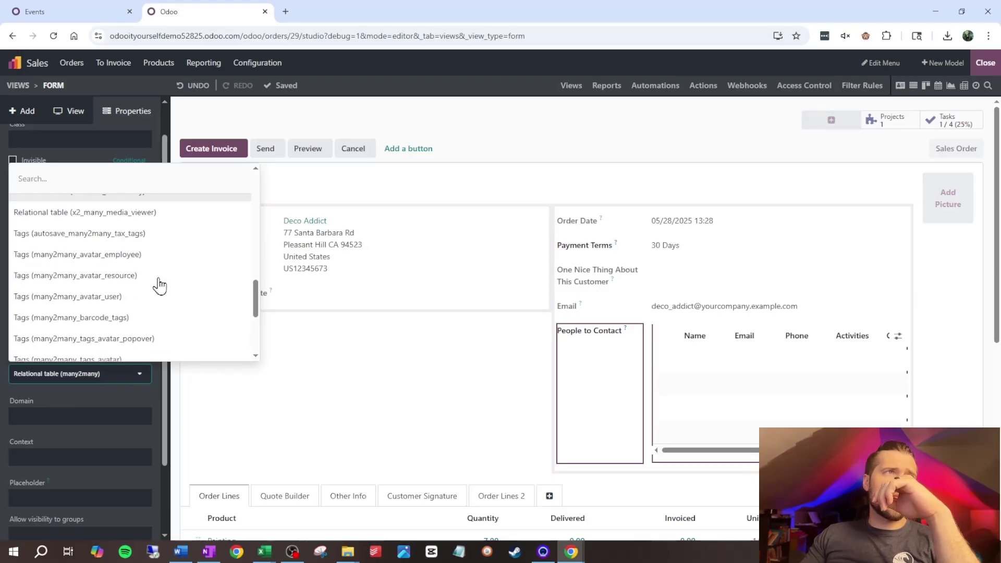
scroll(159, 286, down, 3)
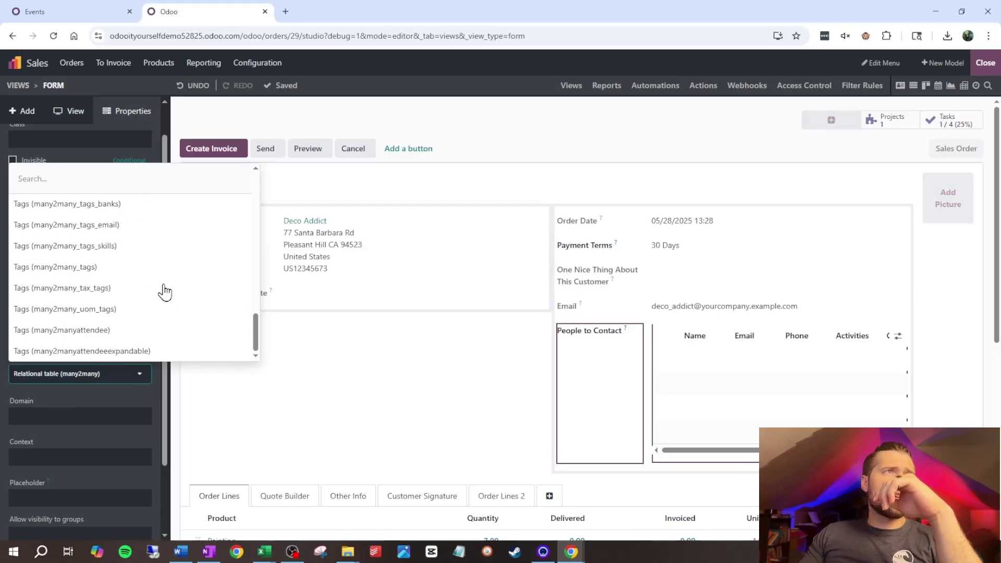
click(123, 271)
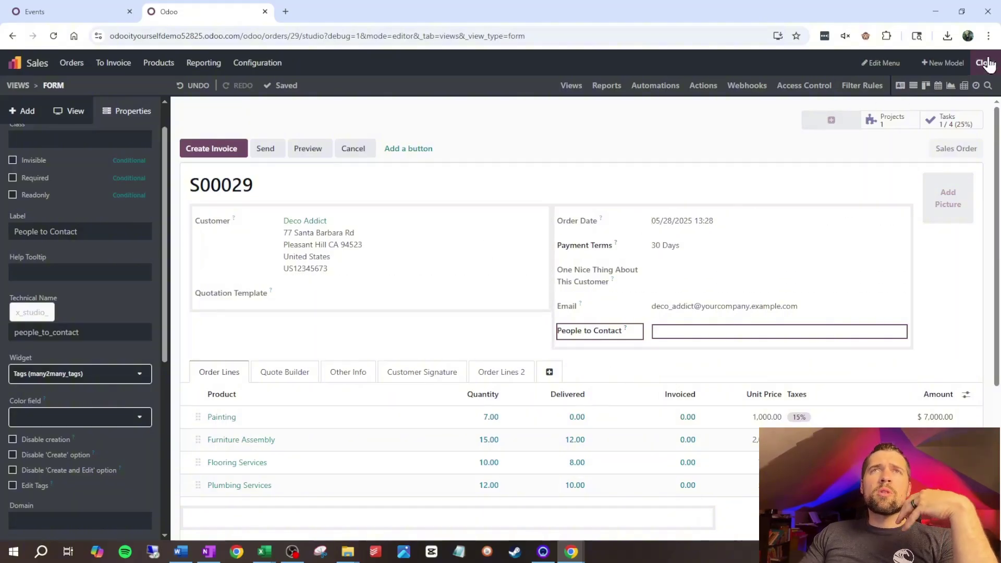
click(971, 68)
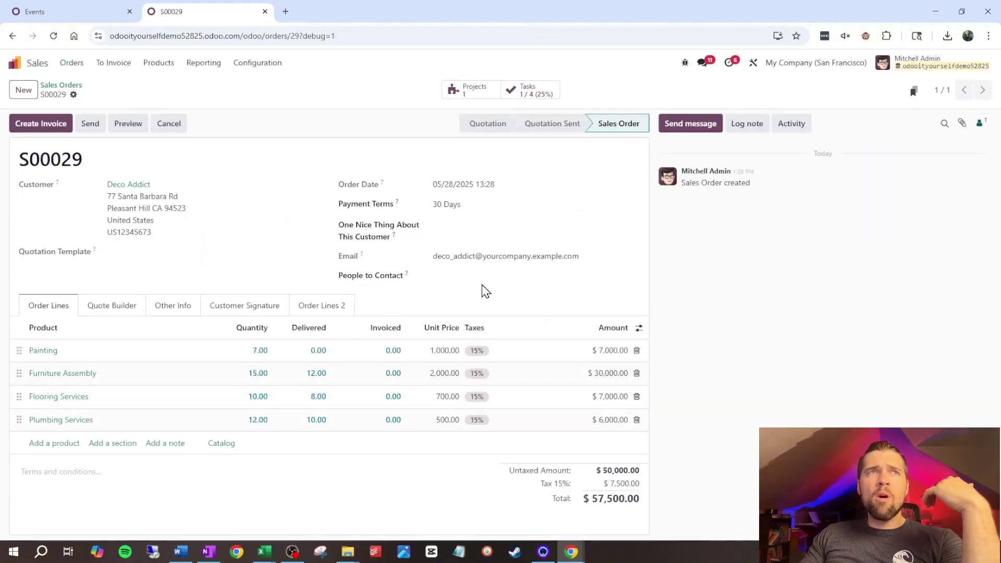
Add two existing individuals as tags in the People to Contact field of order S00029
click(486, 278)
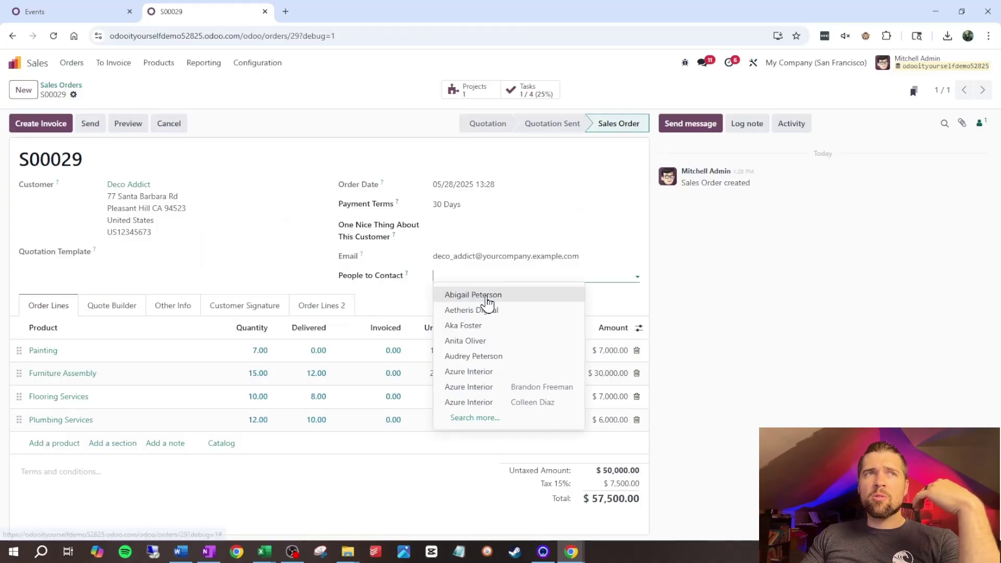
click(487, 295)
click(577, 279)
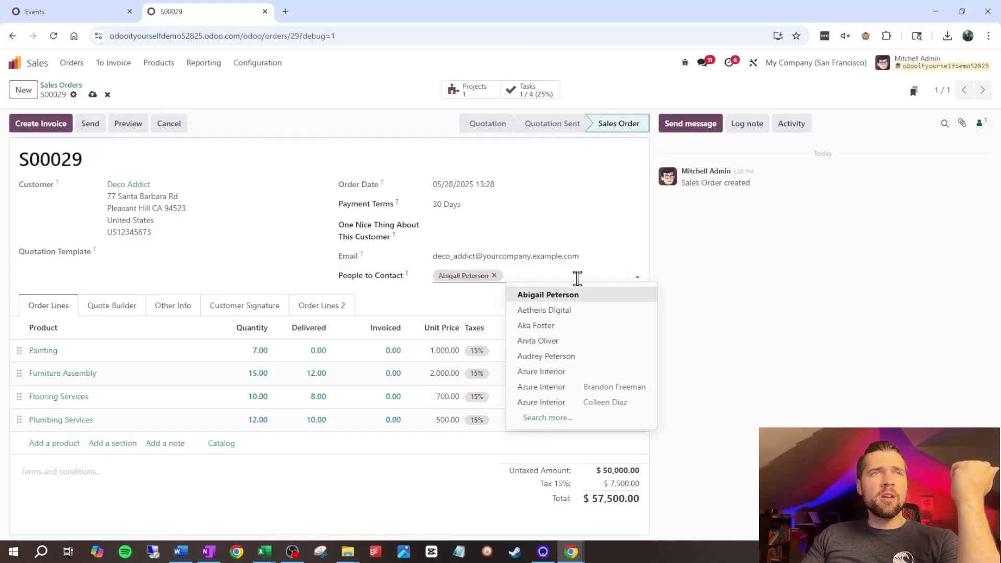
click(568, 328)
click(598, 281)
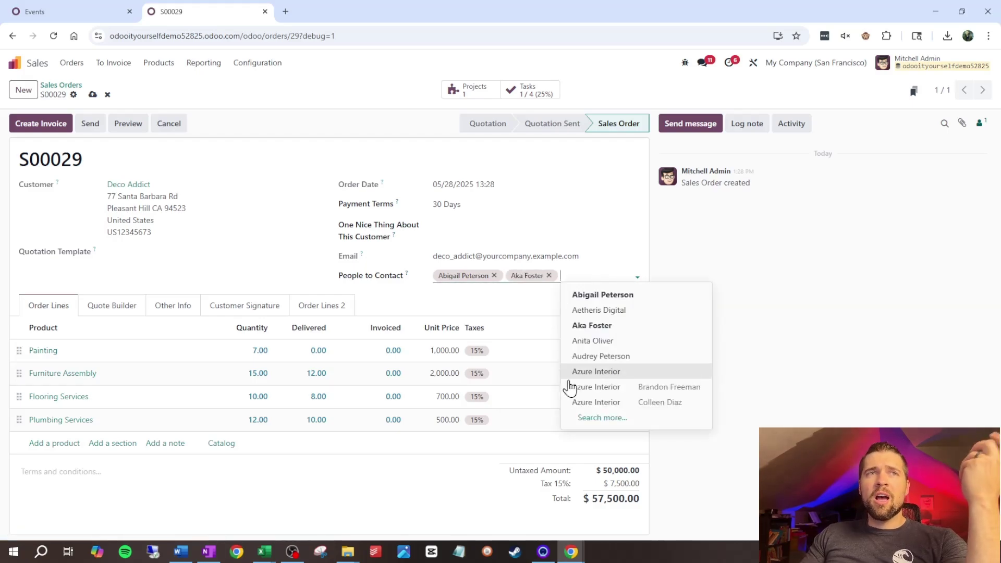
Add four more People to Contact entries from the full contact search: Azure Interior, two of its contacts, and the individual listed just above it
key(Escape)
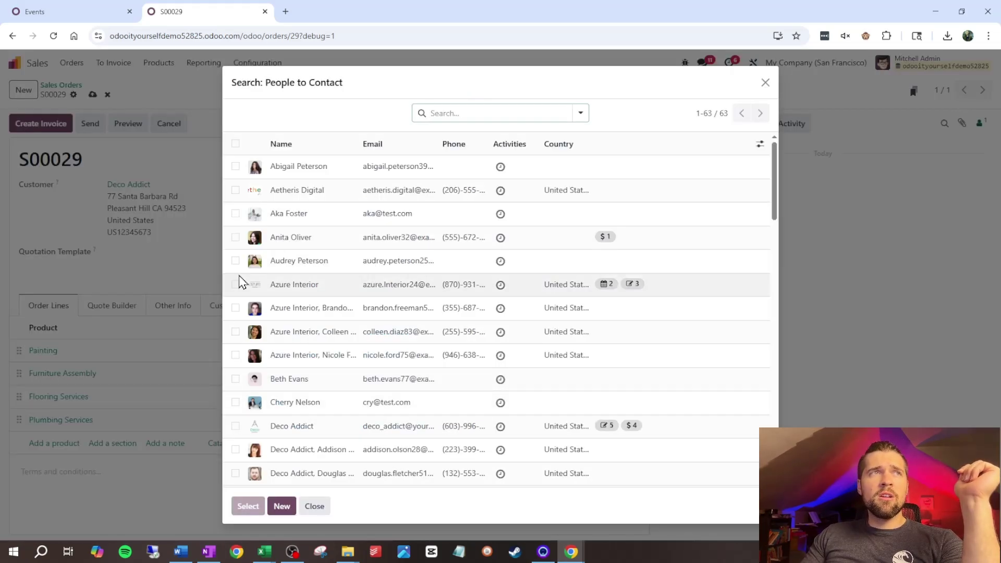
click(236, 261)
click(235, 332)
click(236, 307)
click(236, 284)
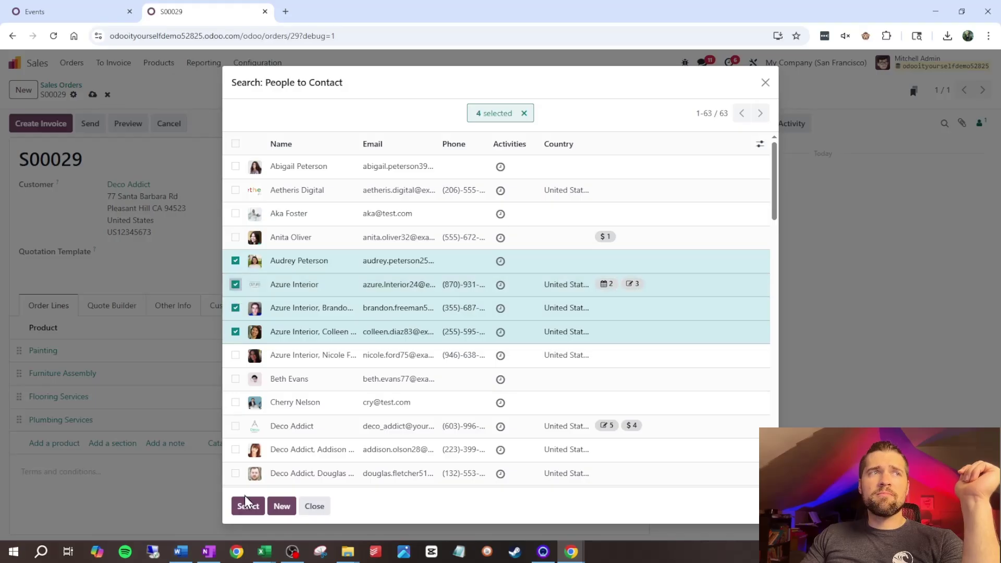
click(246, 506)
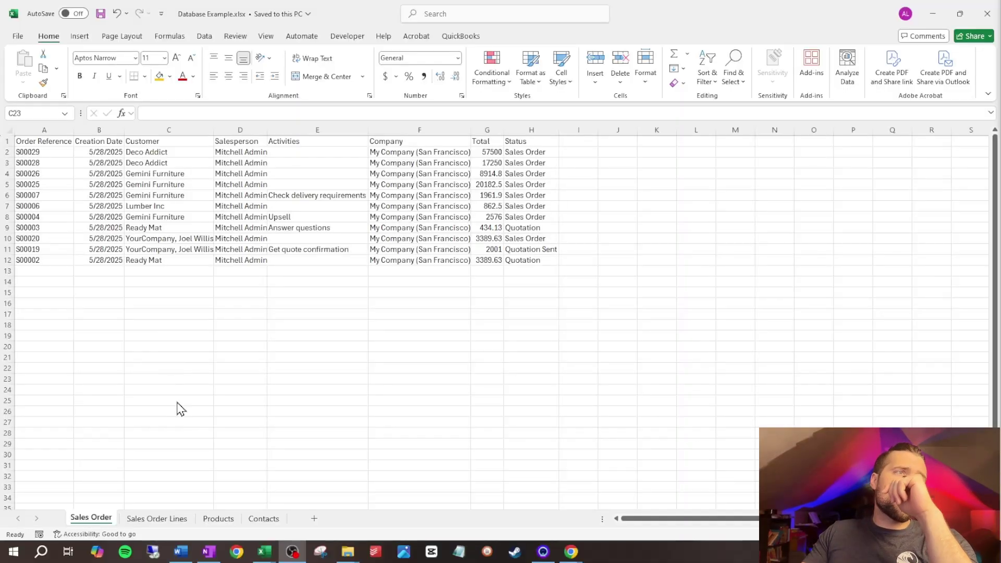
Switch to Database Example.xlsx in Excel and change Deco Addict in cell A13 of the Contacts sheet to Deco Addicted
key(alt+Tab)
click(163, 151)
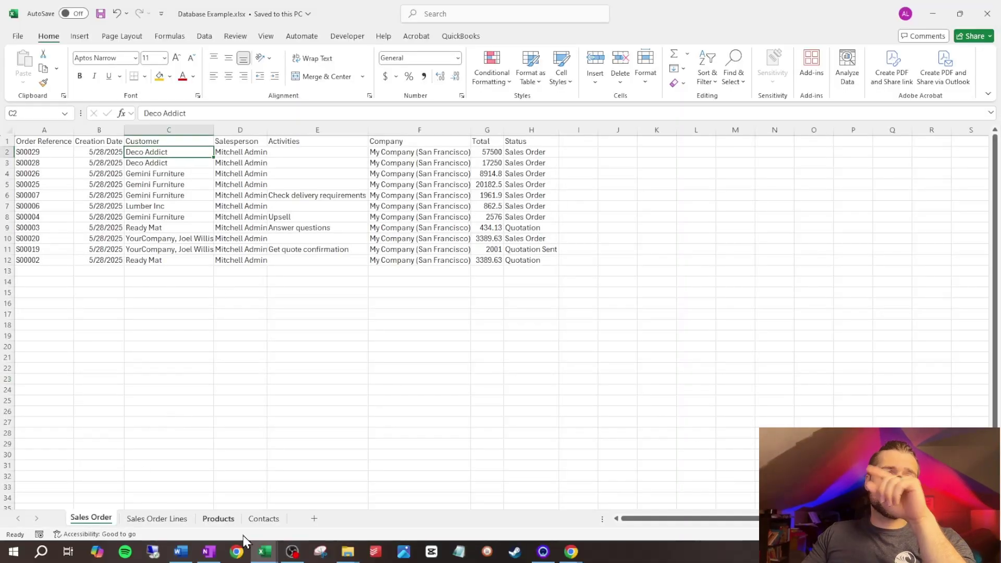
click(259, 518)
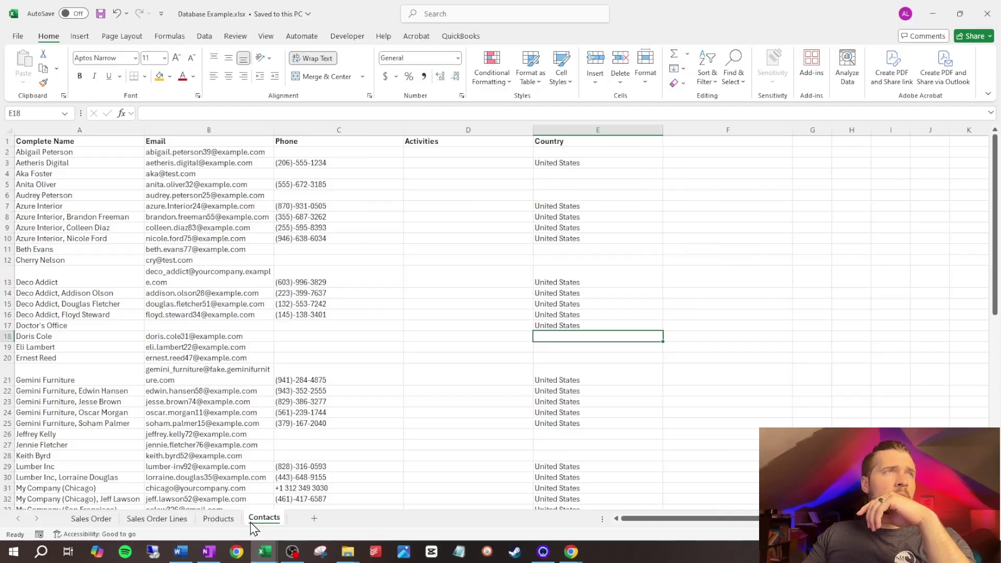
click(46, 296)
click(61, 279)
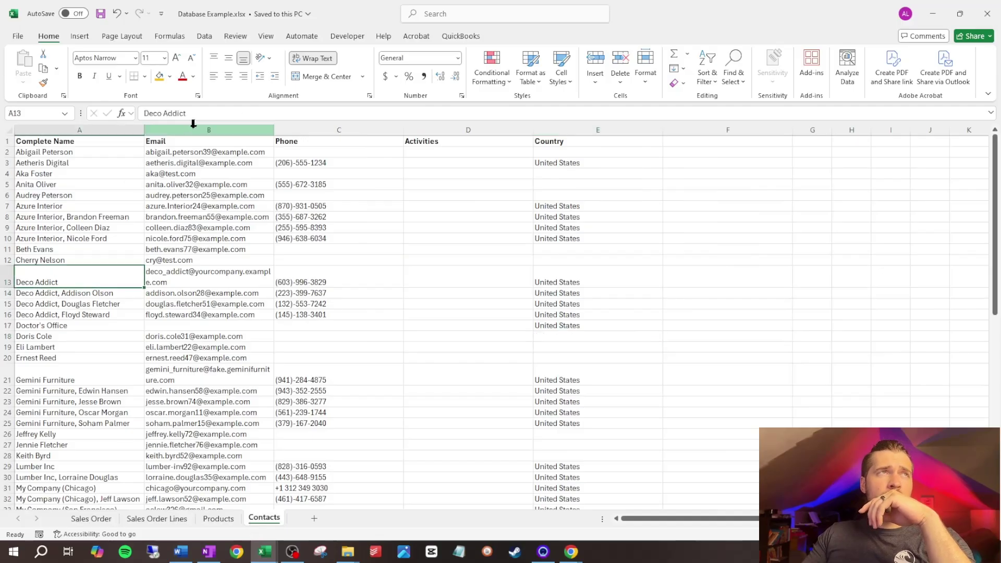
click(201, 113)
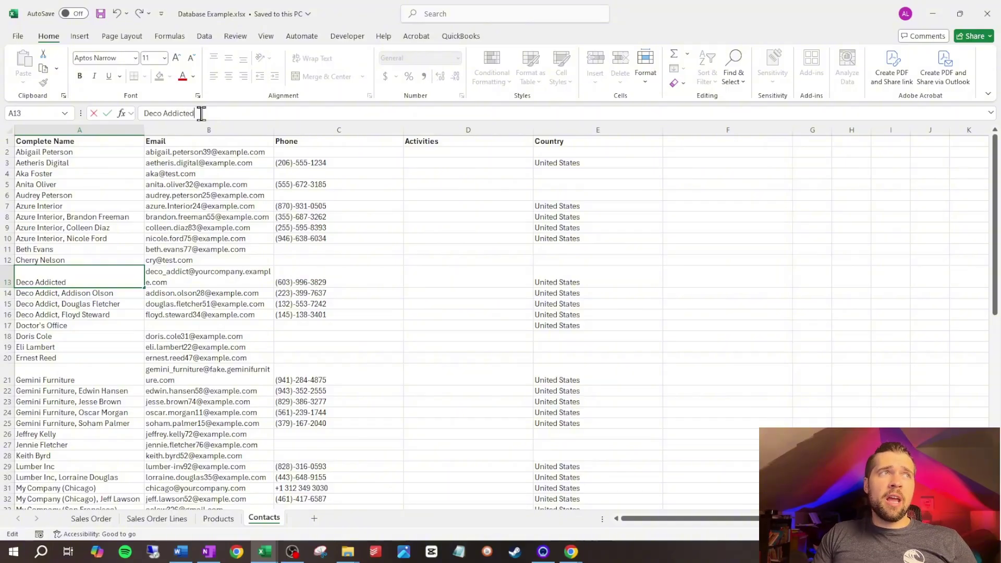
key(Return)
Check the customer name in cell C2 of the Sales Order sheet, then switch back to order S00029 in Odoo
click(104, 520)
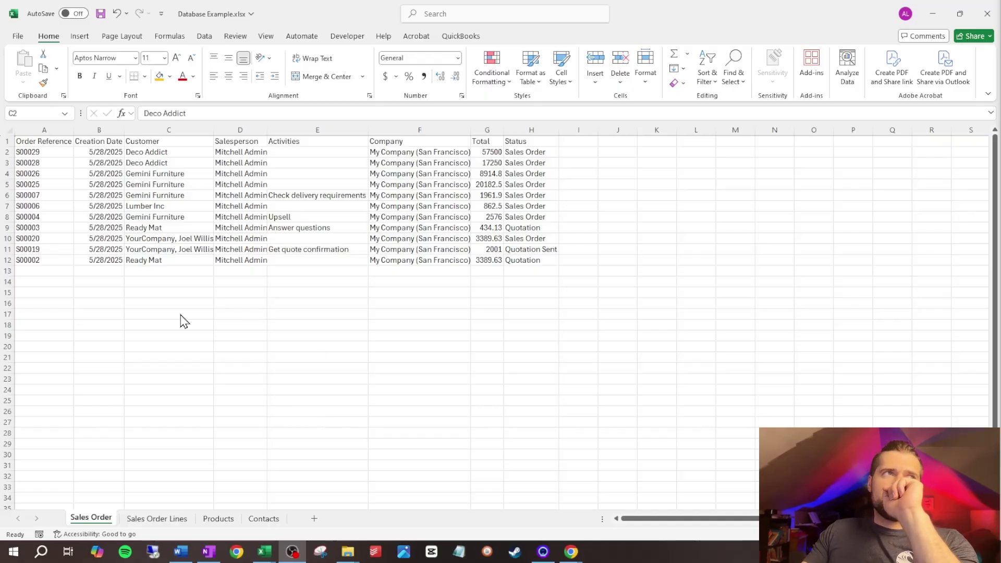
key(alt+Tab)
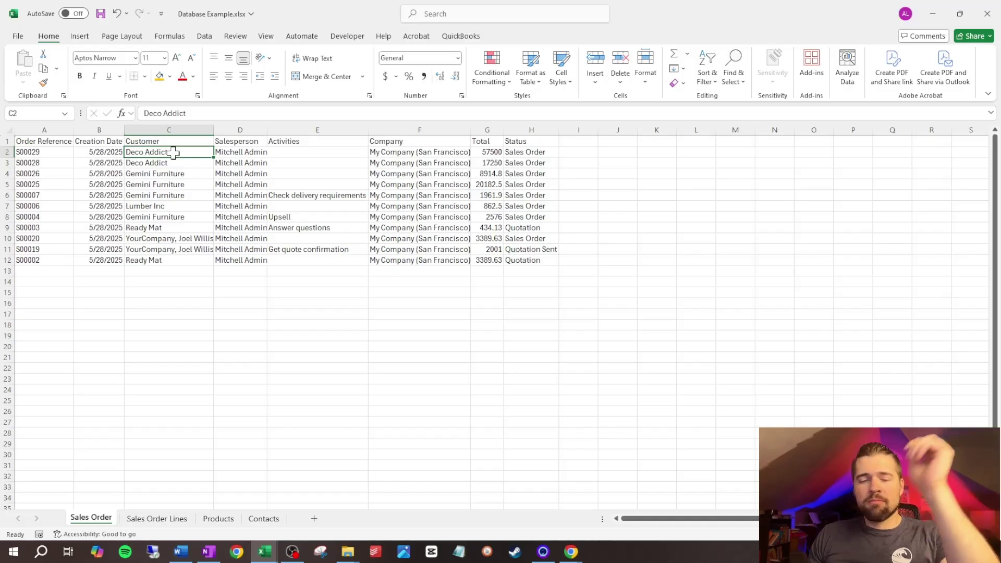
key(alt+Tab)
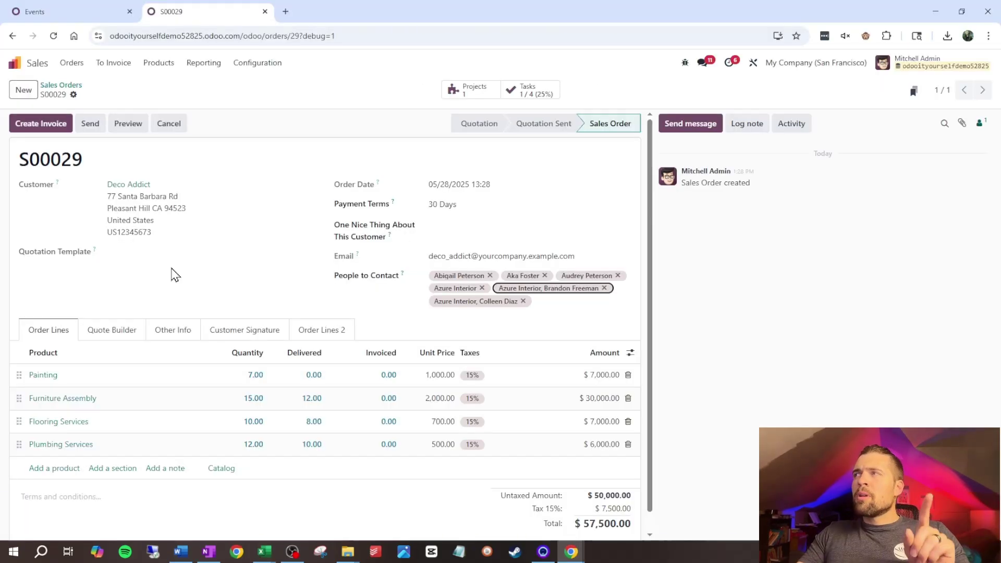
Select all sales orders in the Sales Orders list and start exporting them
click(75, 86)
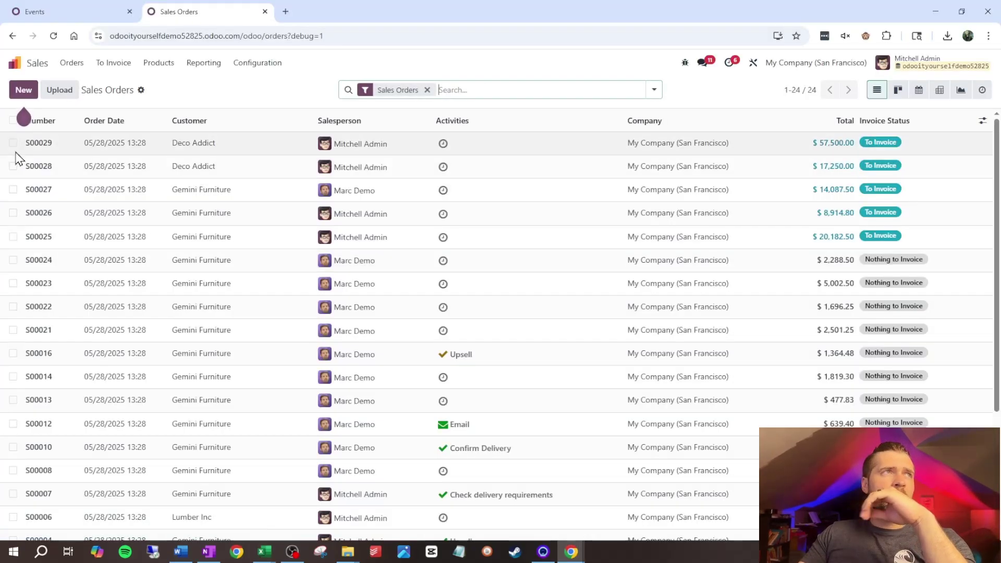
click(13, 121)
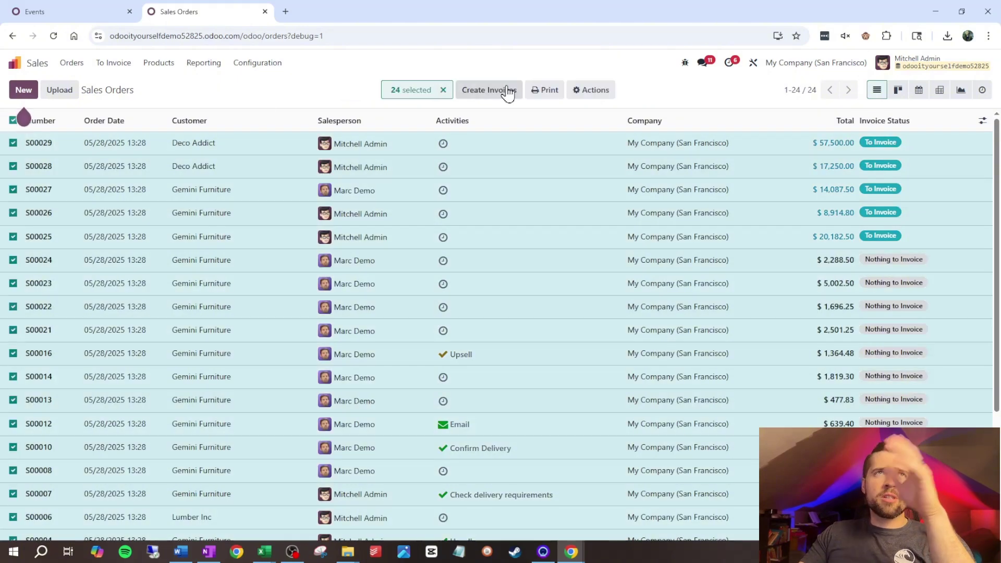
click(592, 97)
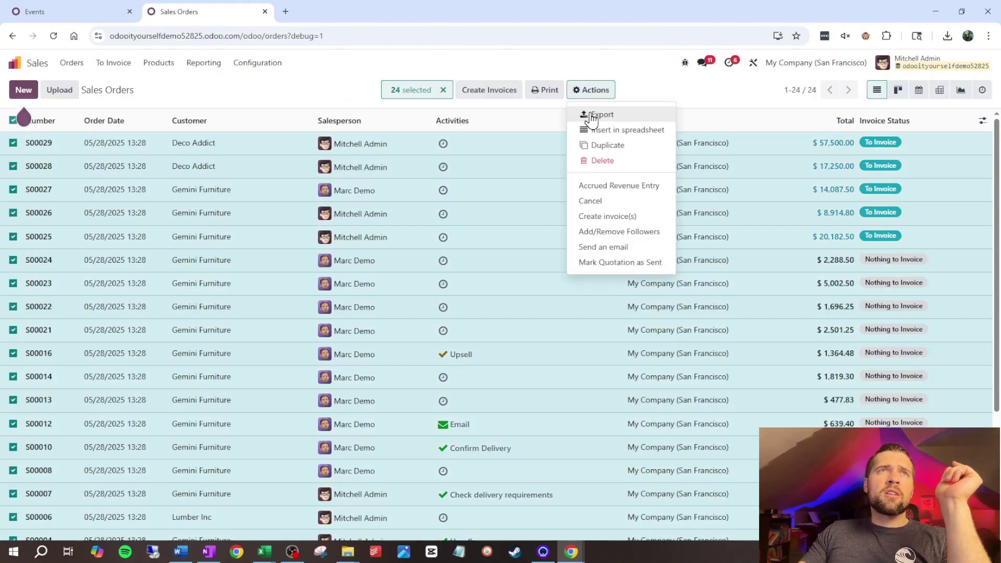
click(595, 112)
Find the ID subfield under Customer and add Customer/ID (partner_id/.id) to the fields to export
click(407, 154)
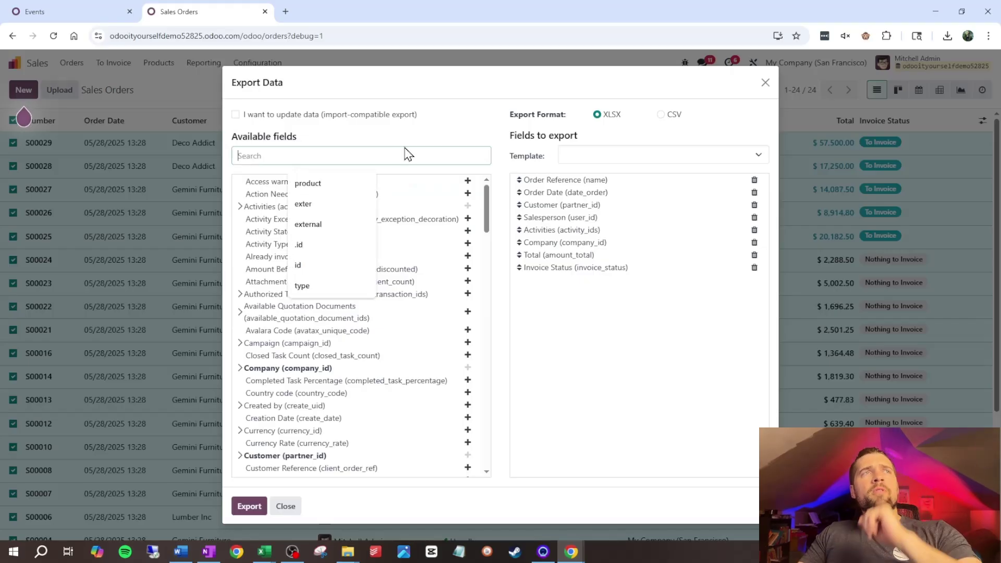
text(customer)
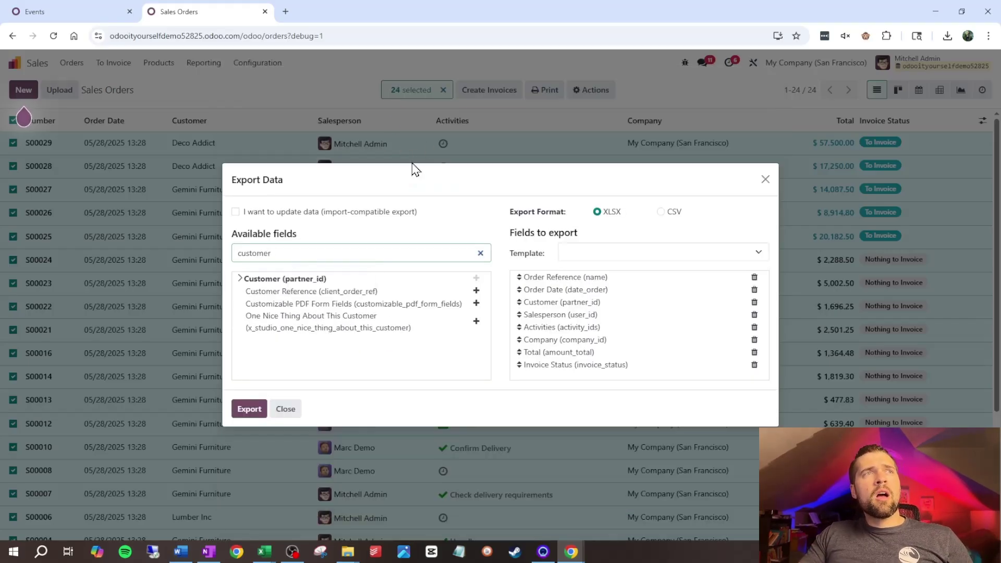
click(239, 279)
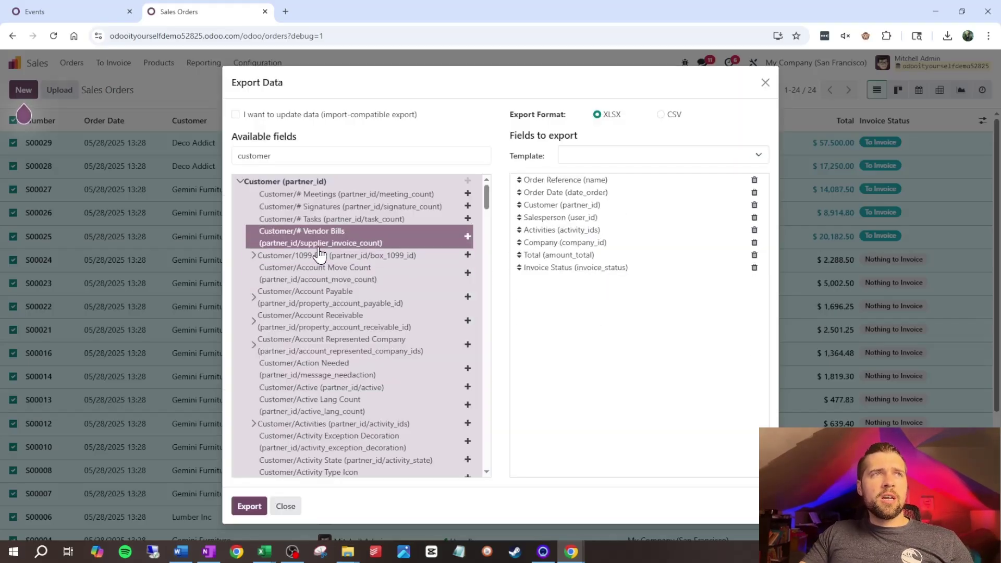
double_click(307, 150)
text(id)
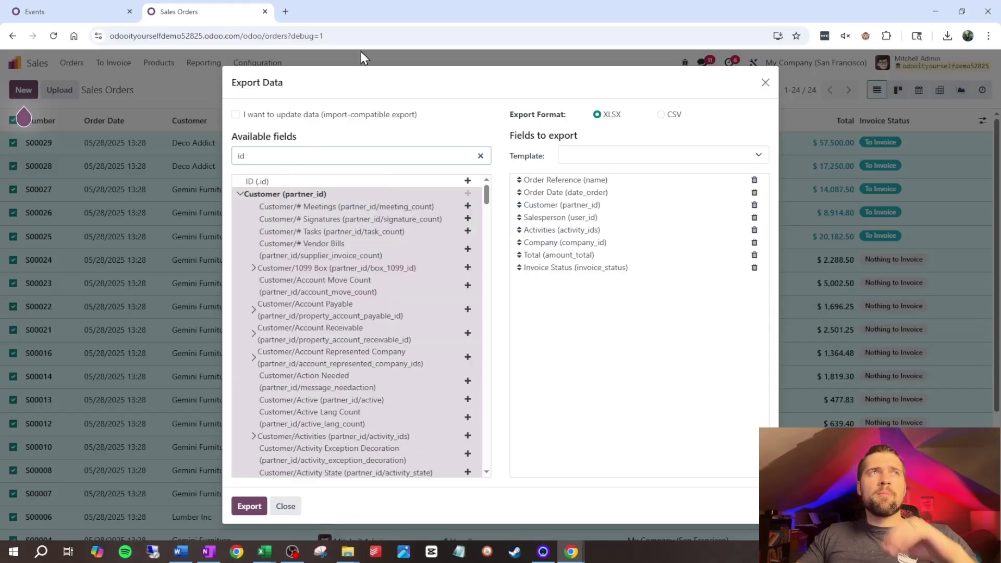
scroll(431, 239, down, 4)
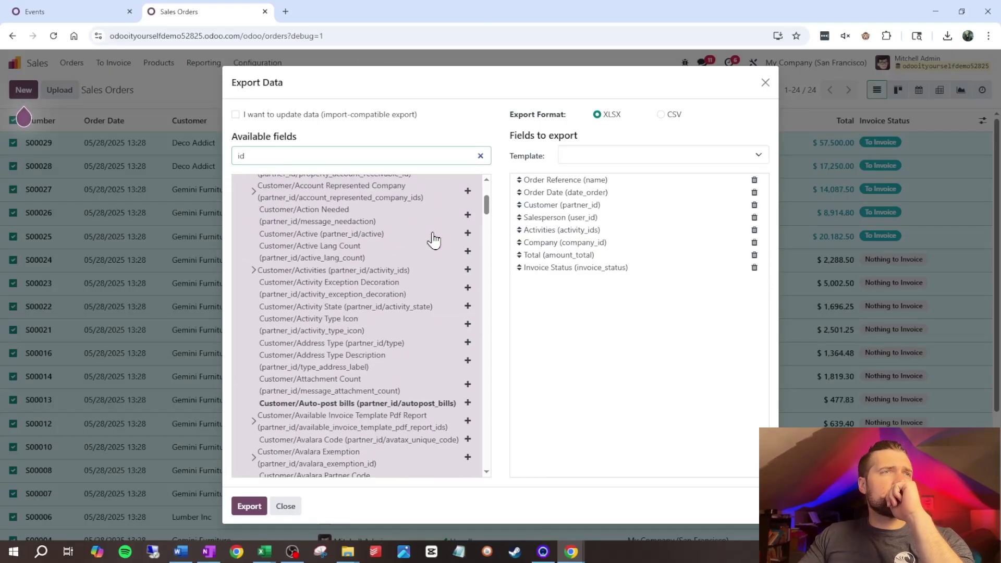
scroll(443, 355, down, 10)
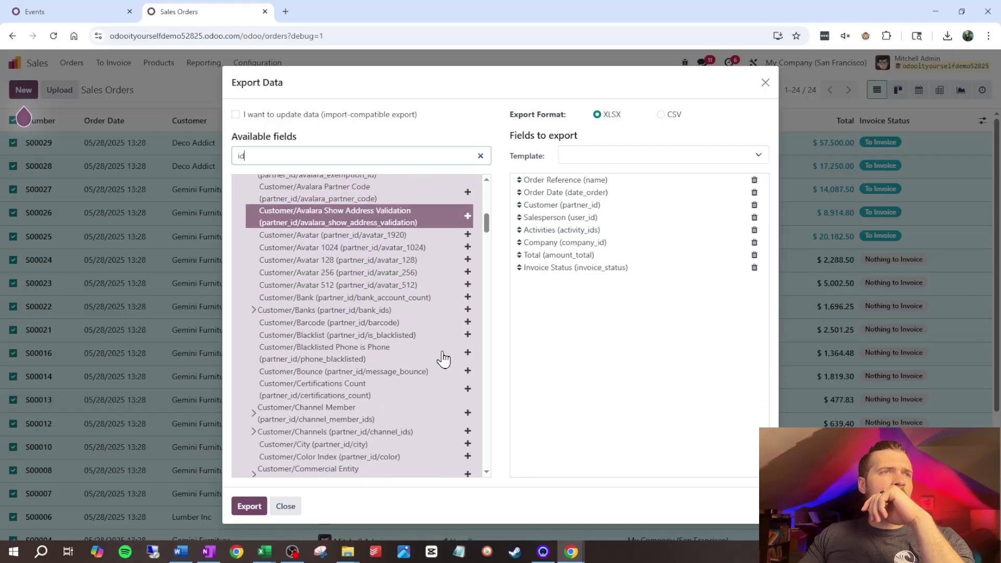
scroll(444, 364, down, 10)
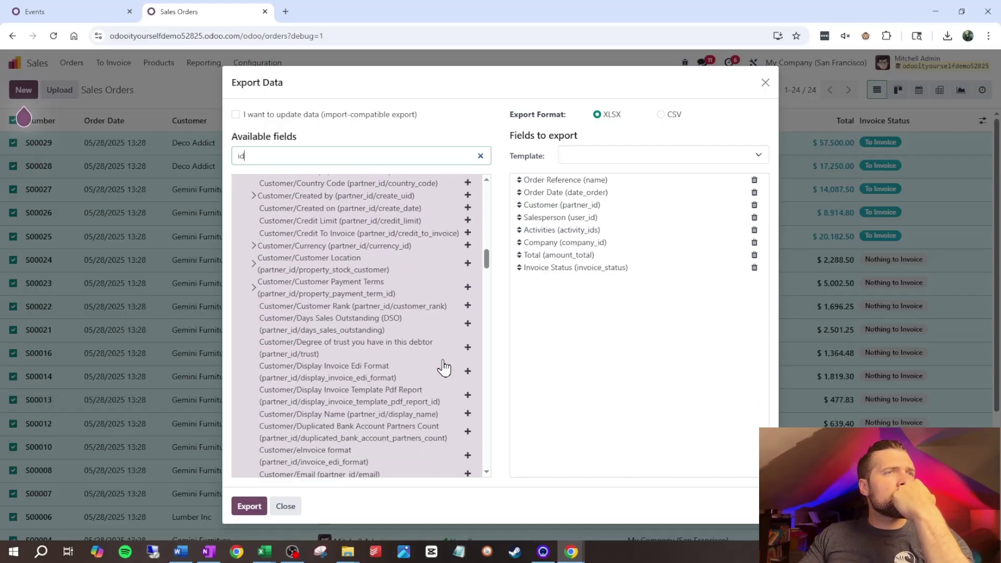
scroll(444, 368, down, 5)
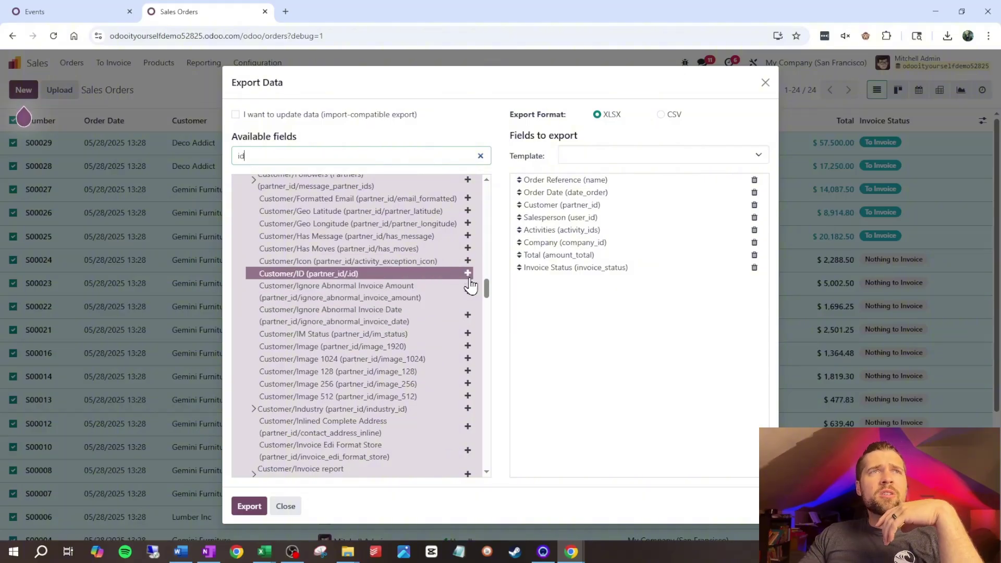
click(469, 275)
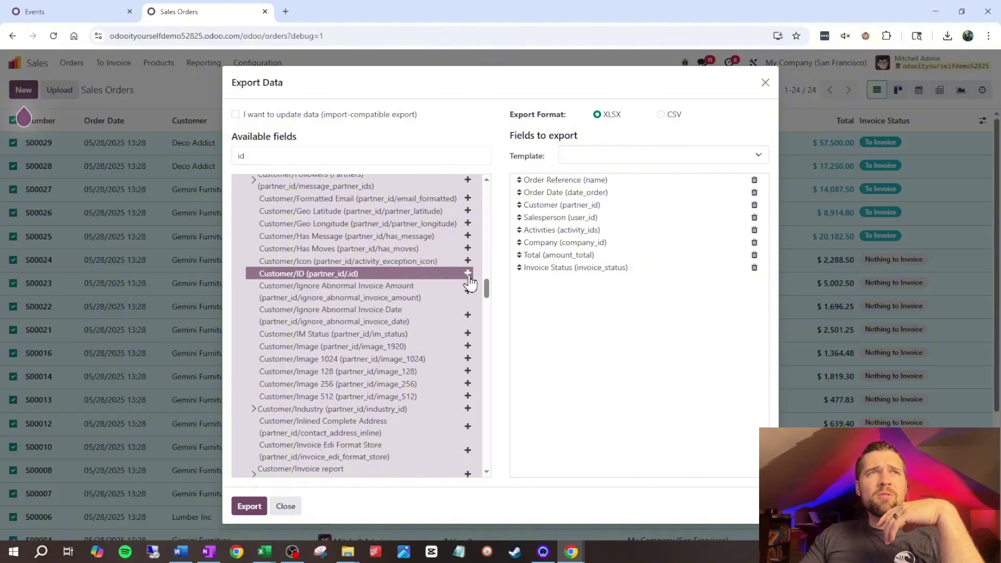
Export the orders as XLSX, save the file as Sales Order (sale.order) (3).xlsx, and open it in Excel
click(255, 508)
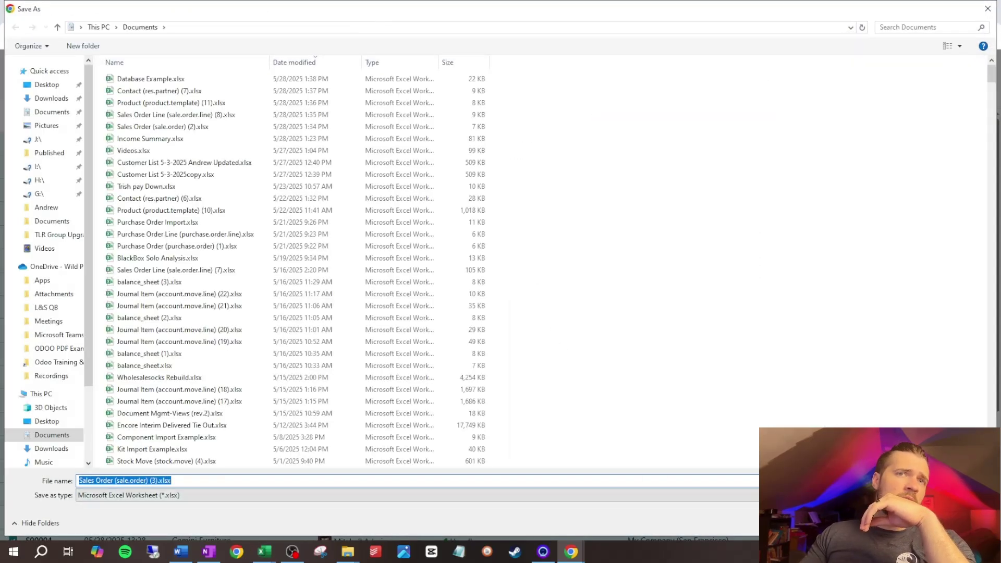
key(Return)
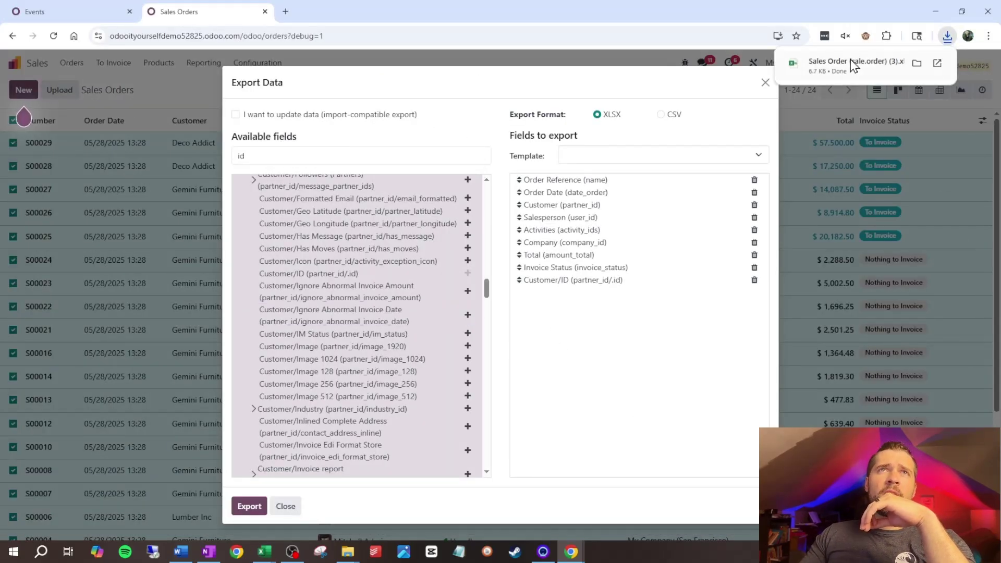
click(854, 64)
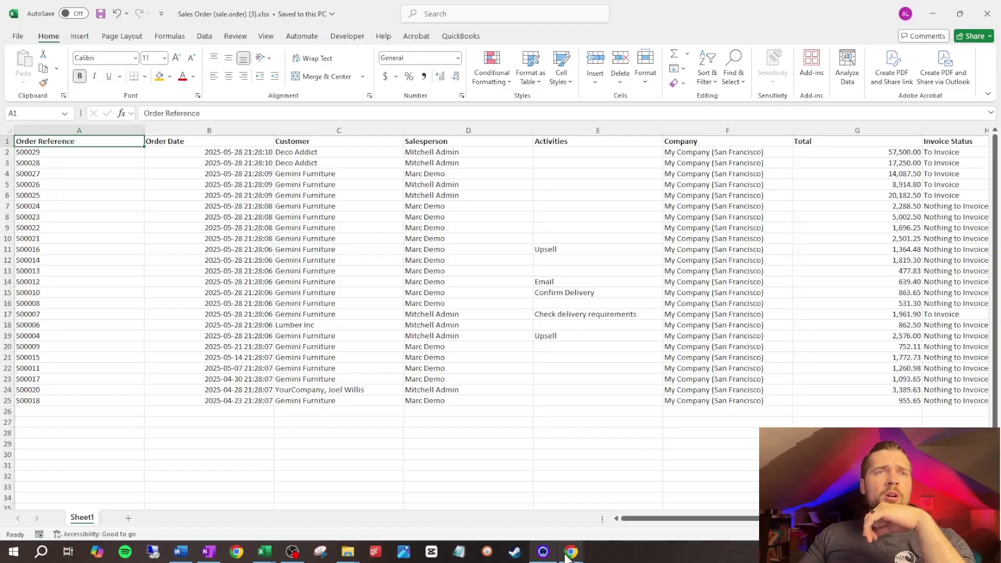
Switch back to the Sales Orders window in Chrome, close the export dialog, and go to the Odoo home screen
mouse_move(570, 556)
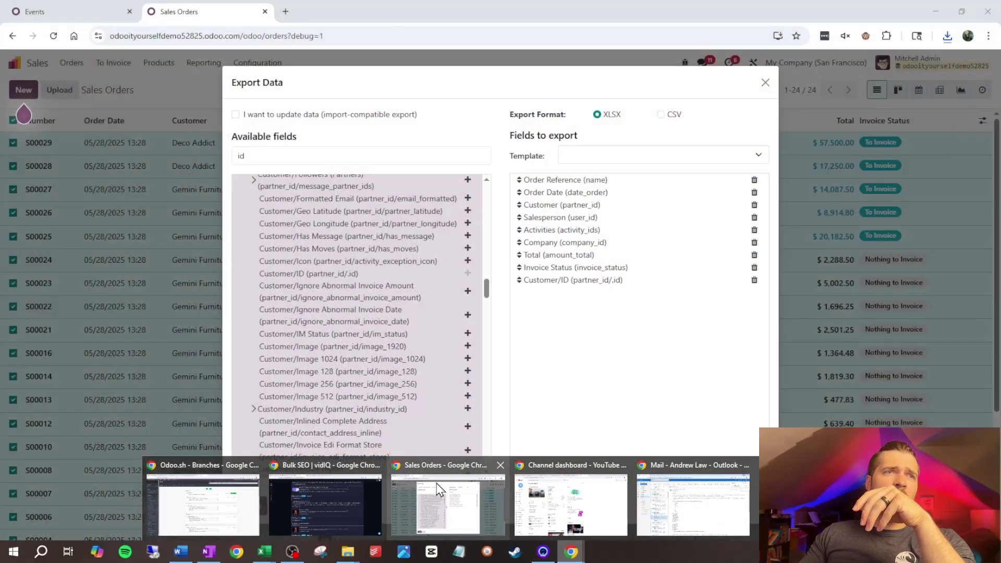
click(443, 495)
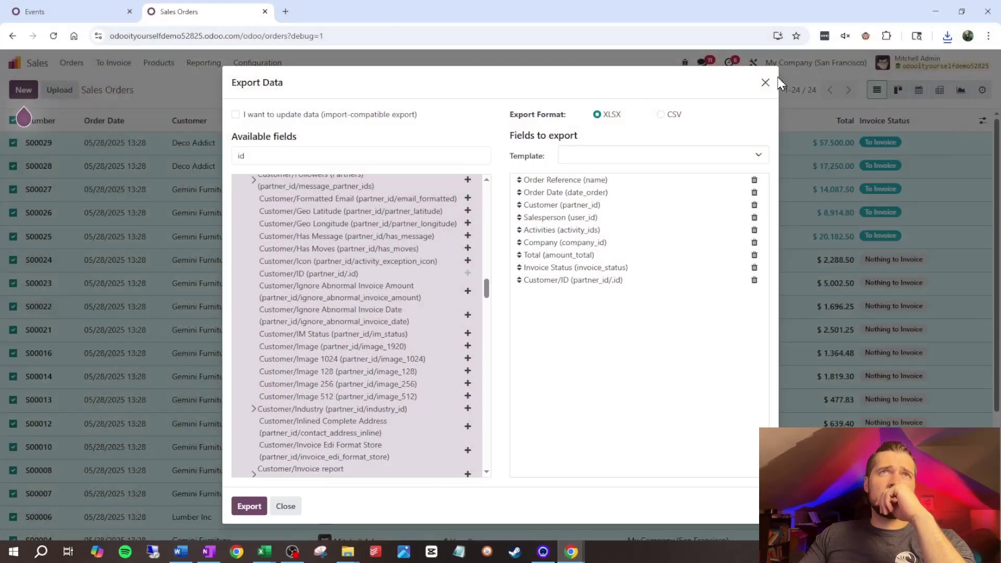
click(765, 82)
click(15, 65)
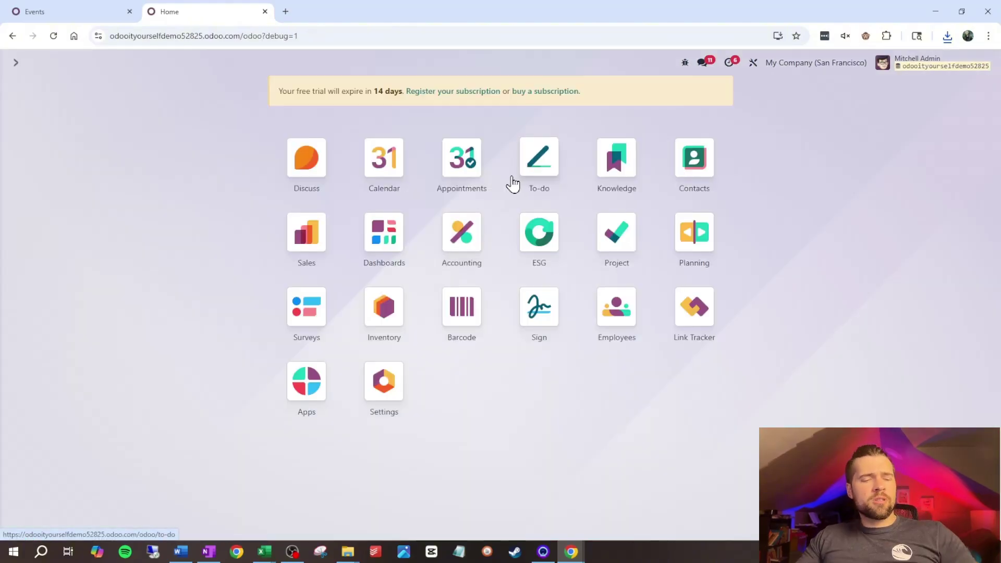
Go to the Contacts app, select all contacts in the list, and start exporting them
text(contact)
click(511, 180)
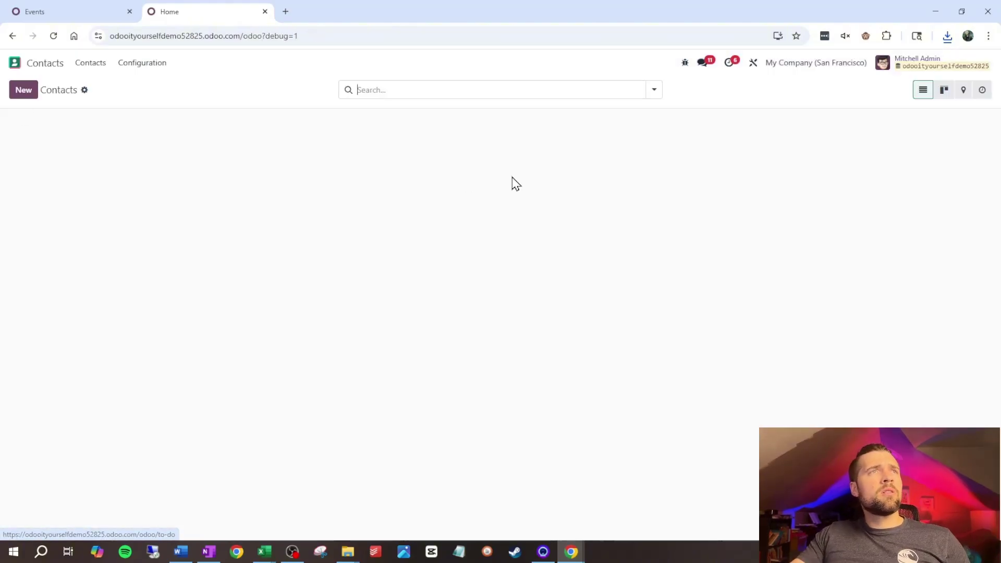
click(13, 124)
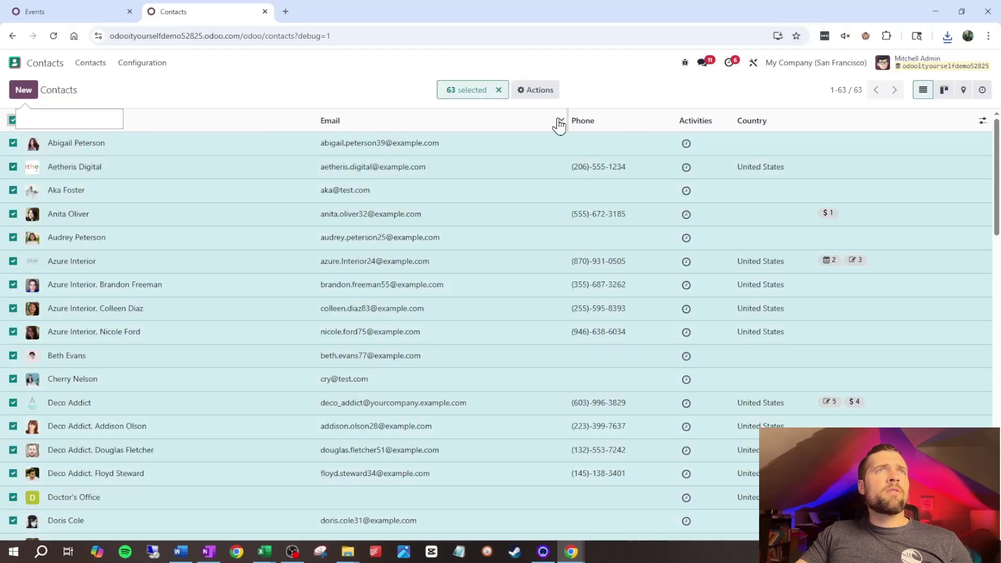
click(552, 94)
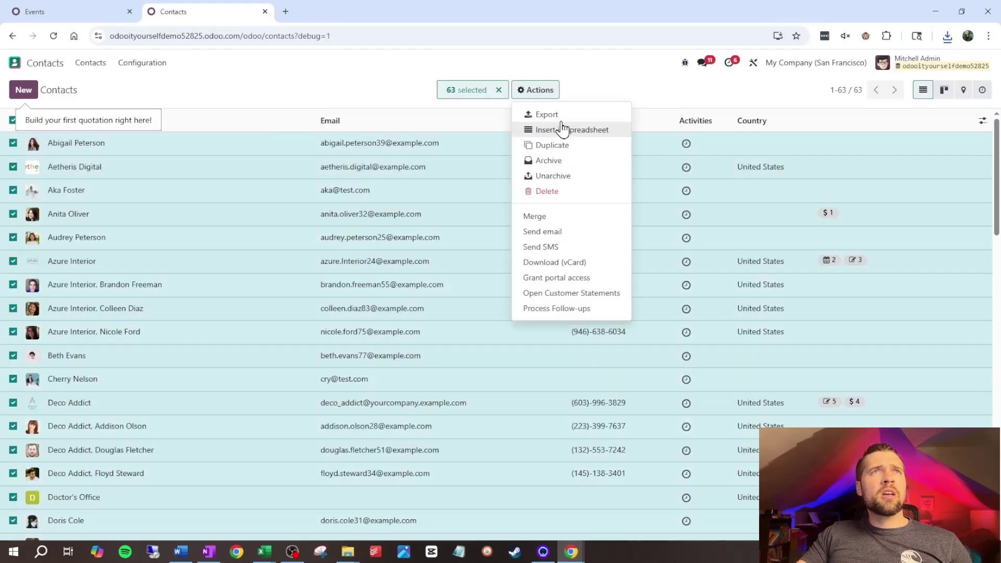
click(542, 115)
Add ID (.id) as the first field to export and remove Avatar 128 and Stats from the export fields
click(354, 163)
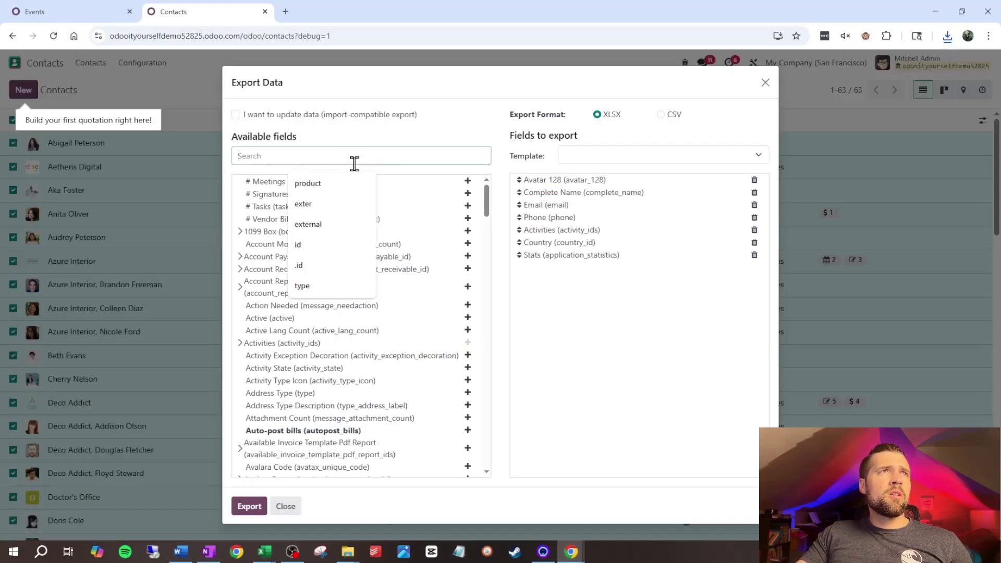
text(id)
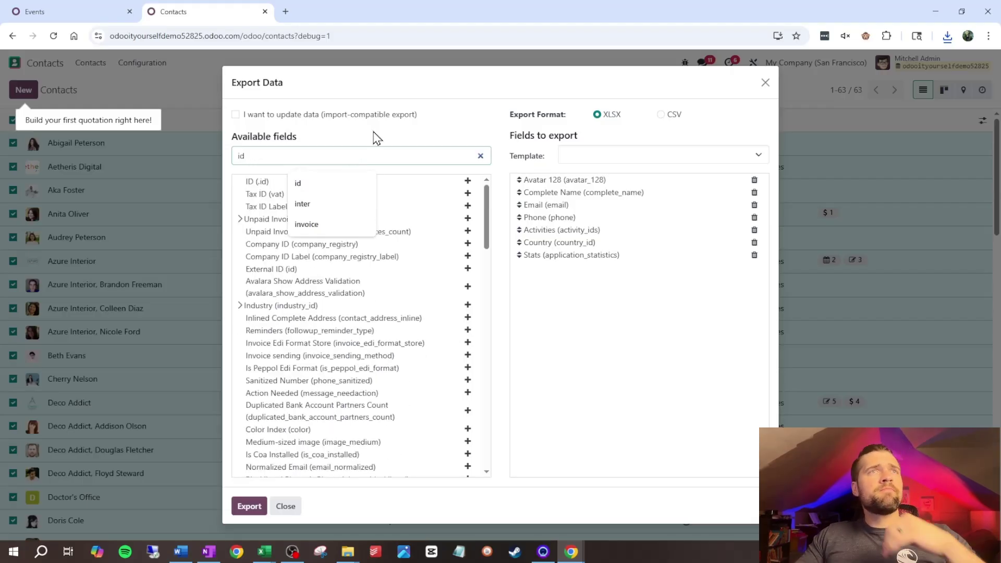
click(468, 181)
drag(519, 268, 519, 190)
click(754, 181)
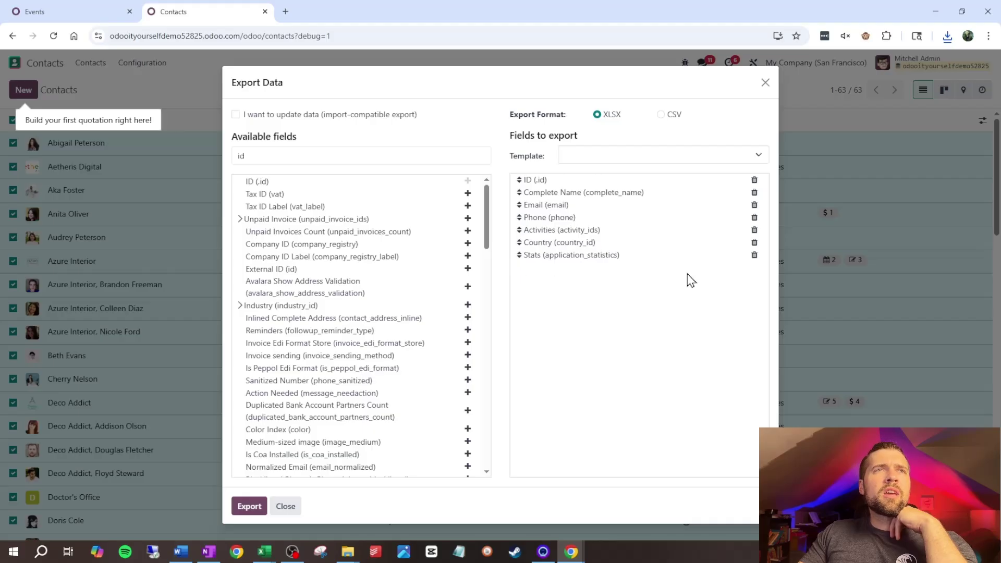
Export the contacts as XLSX, save the file as Contact (res.partner) (8).xlsx, and open it in Excel
click(249, 505)
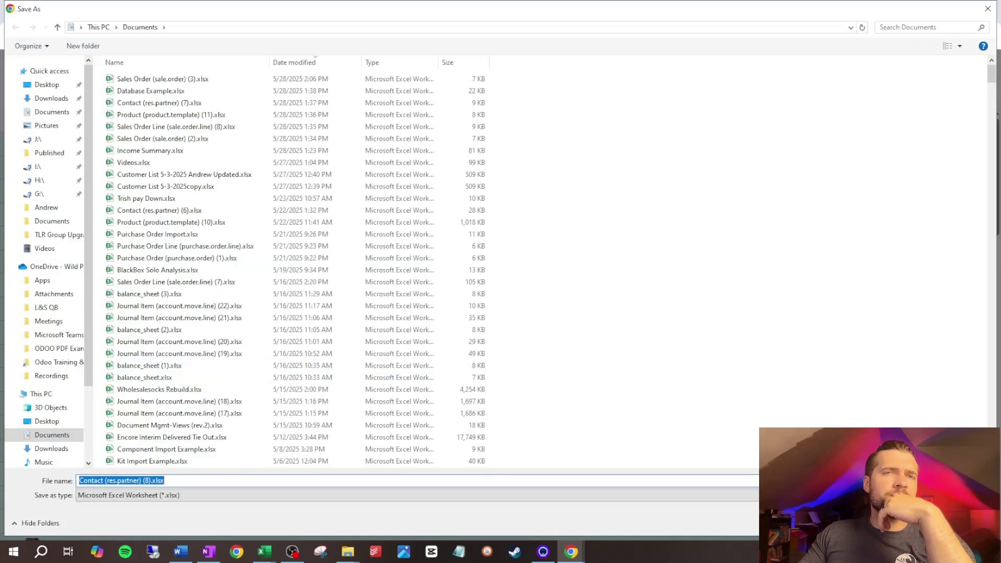
key(Return)
mouse_move(871, 79)
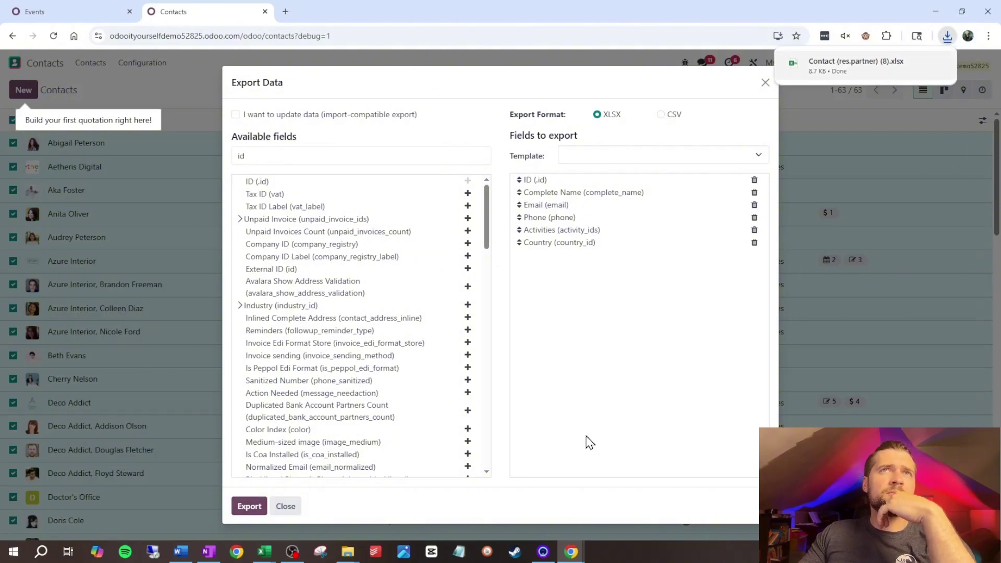
key(alt+Tab)
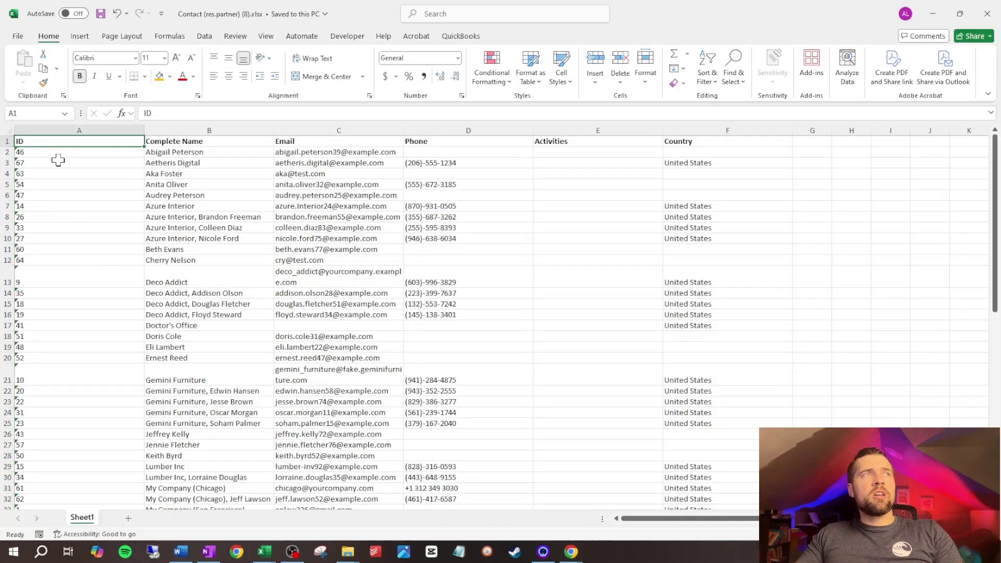
Examine the ID and Complete Name of the first contact in row 2 of the exported sheet
click(98, 152)
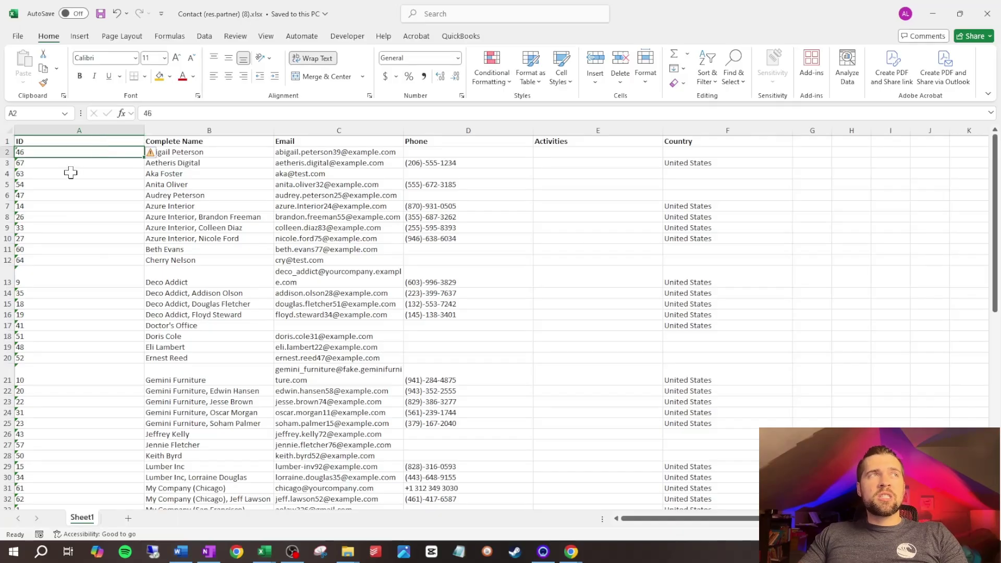
click(210, 153)
click(93, 152)
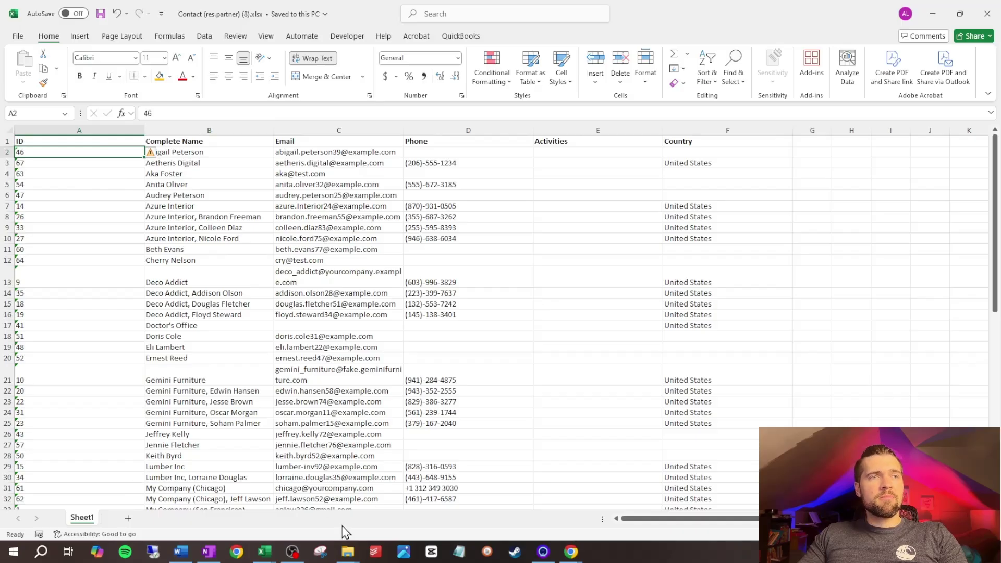
Switch to the Sales Order (sale.order) (3).xlsx workbook and move the Customer/ID column directly after the Customer column
mouse_move(576, 560)
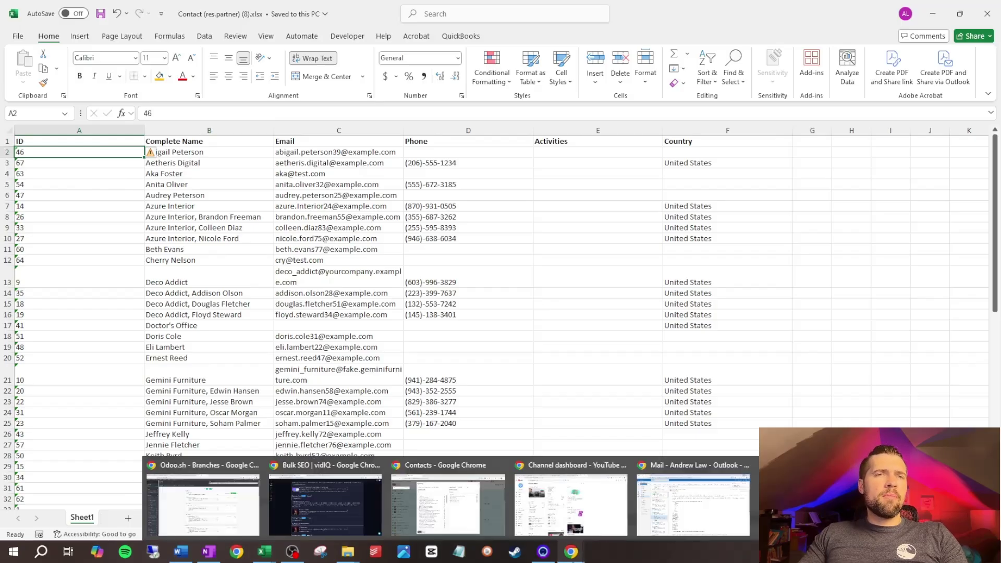
mouse_move(264, 551)
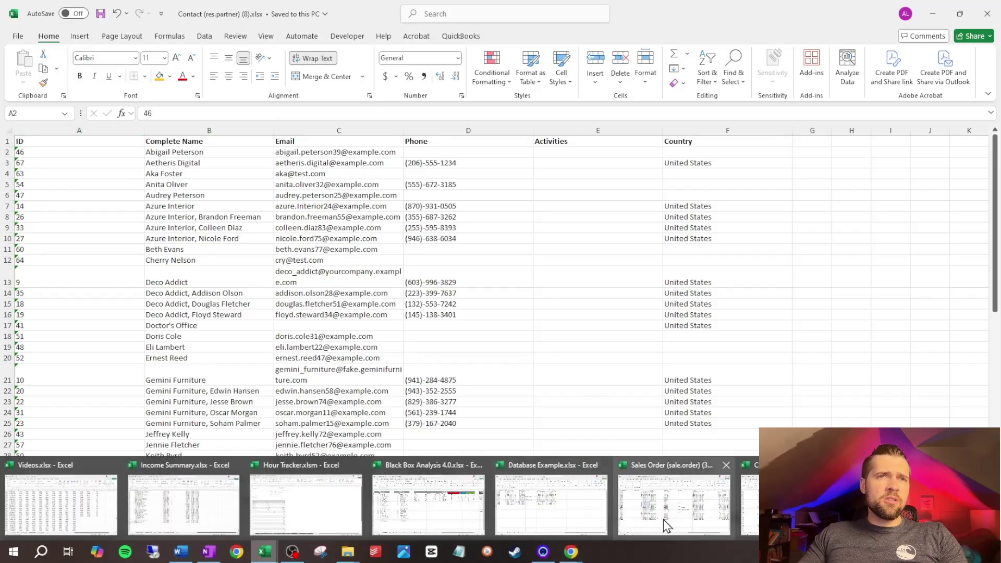
click(671, 525)
click(230, 181)
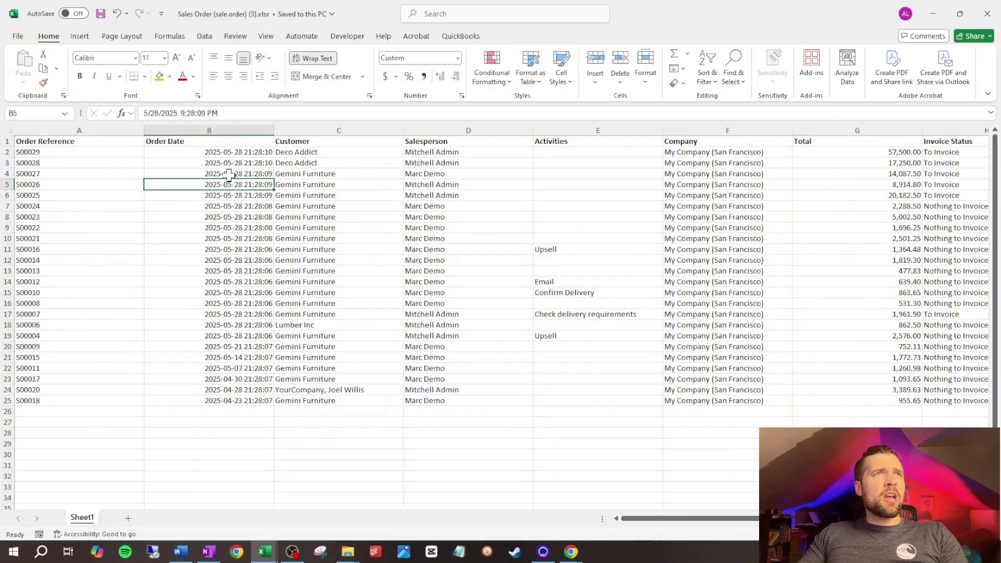
click(164, 156)
click(301, 152)
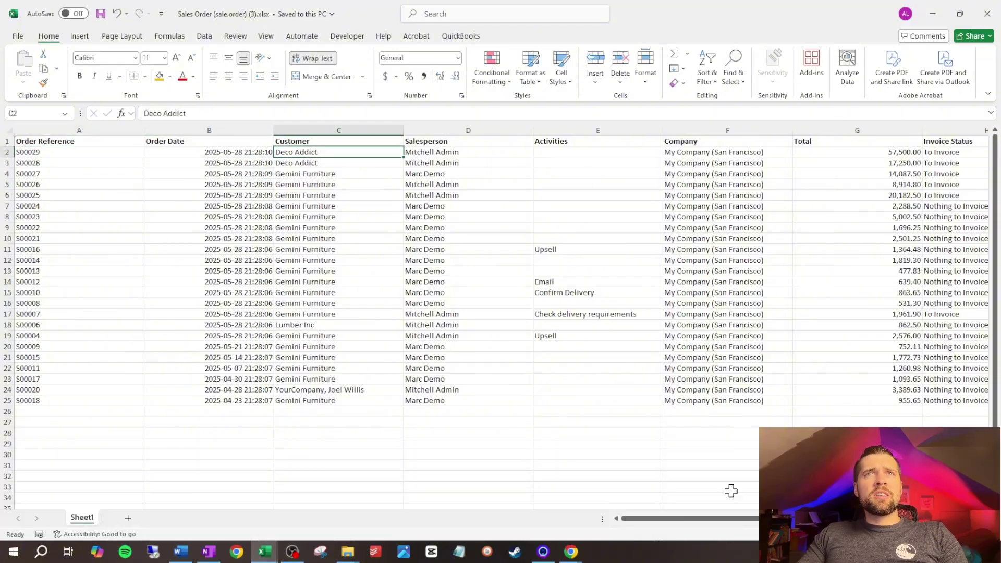
drag(746, 519, 818, 518)
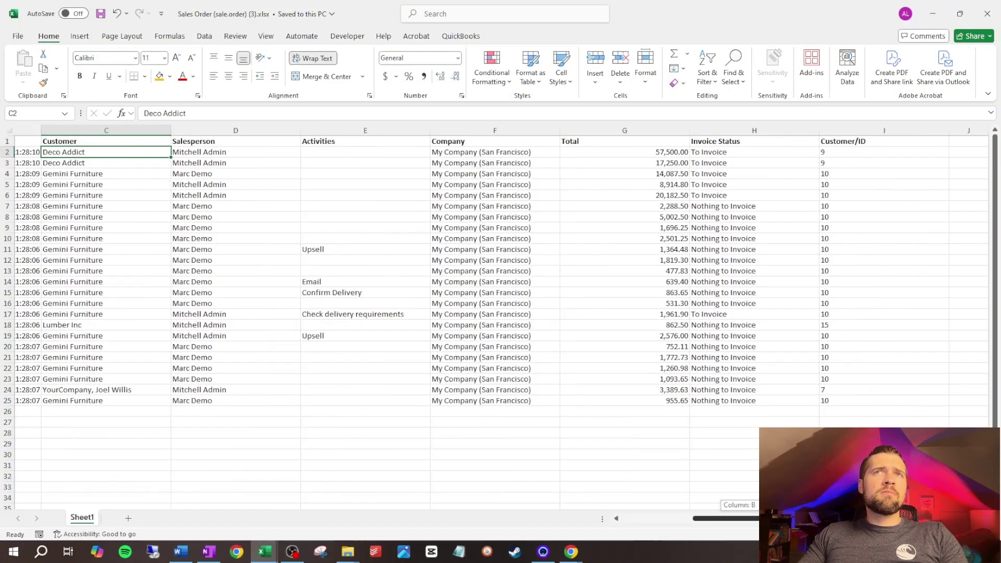
click(854, 126)
key(ctrl+c)
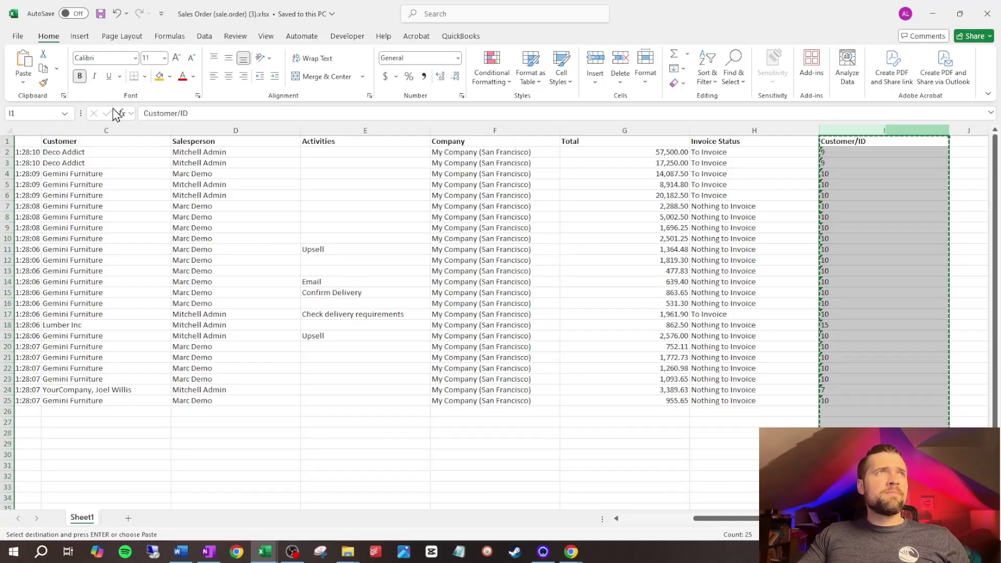
right_click(219, 130)
click(229, 259)
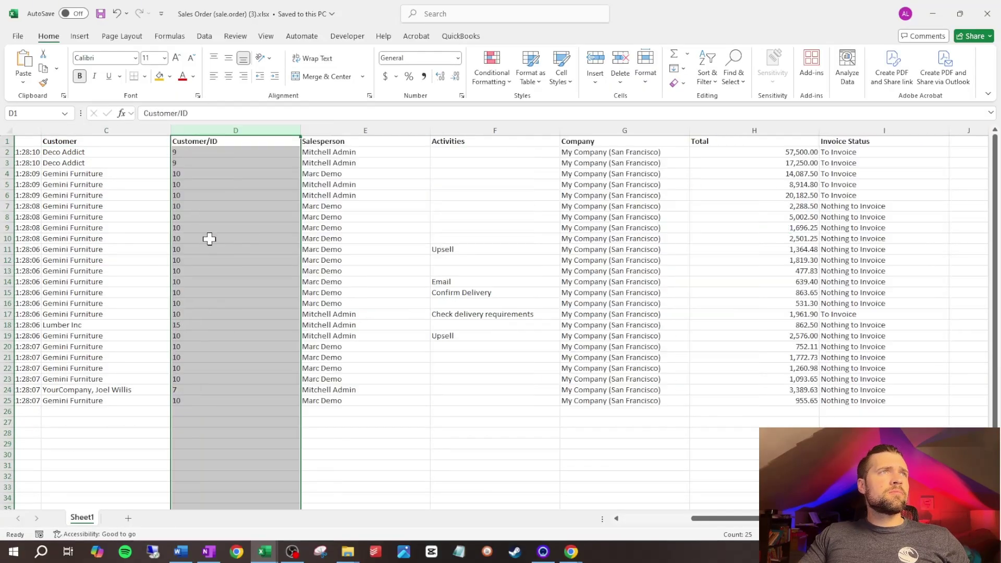
click(218, 152)
Insert an empty column E between Customer/ID and Salesperson
click(328, 130)
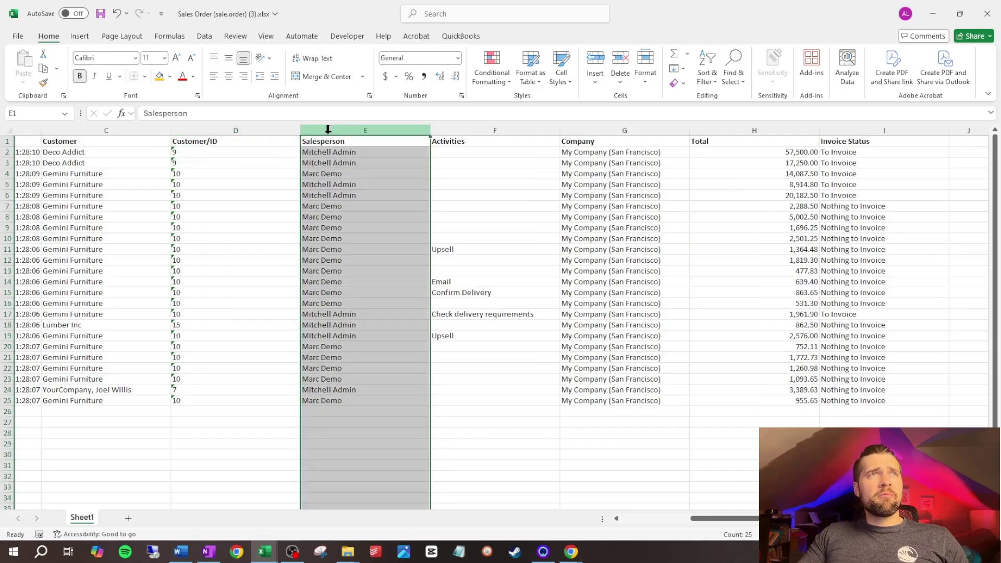
right_click(328, 129)
click(361, 243)
In E2, enter an XLOOKUP of D2 against column A of Sheet1 in Contact (res.partner) (8).xlsx, returning column B
click(342, 153)
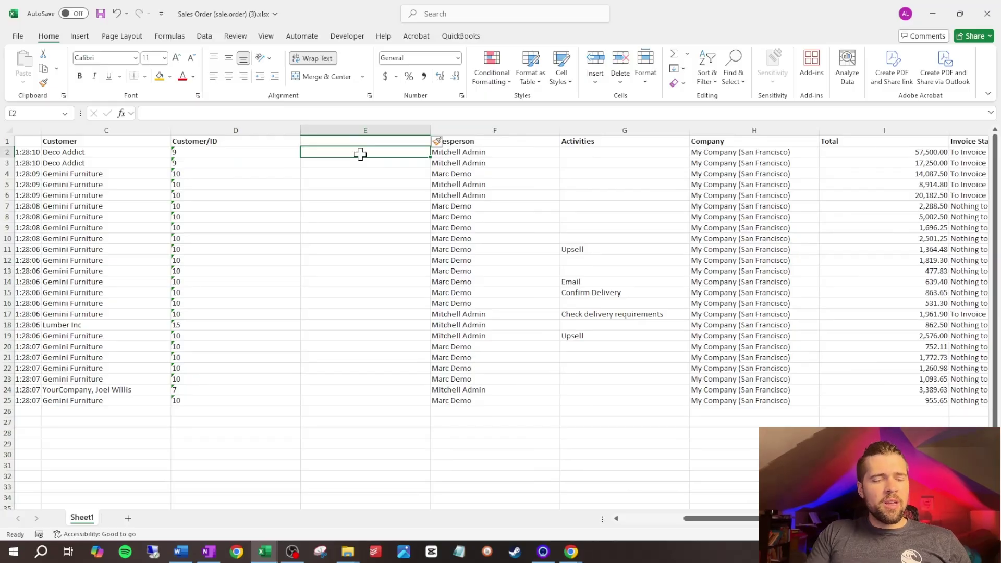
text(=xlookup()
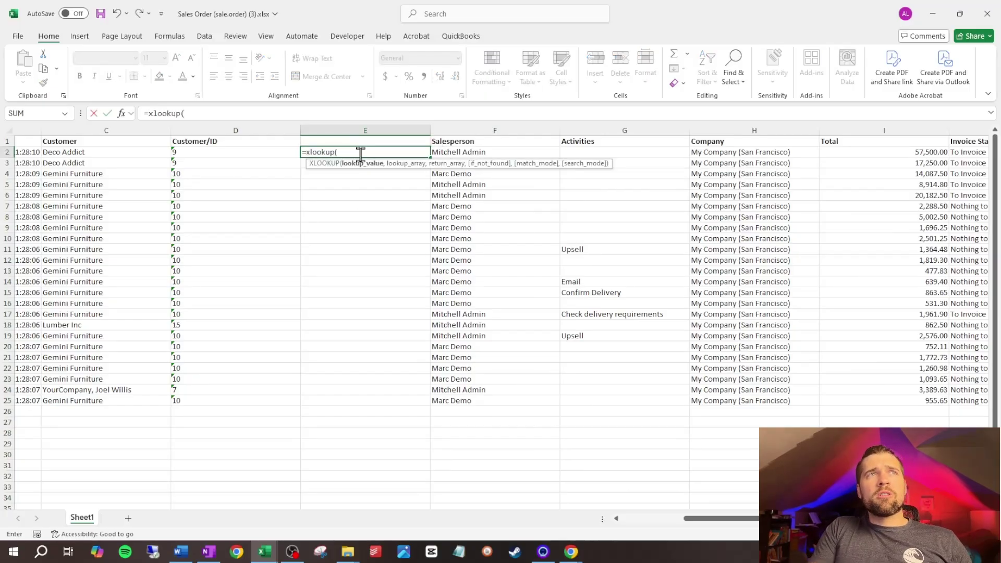
key(Left)
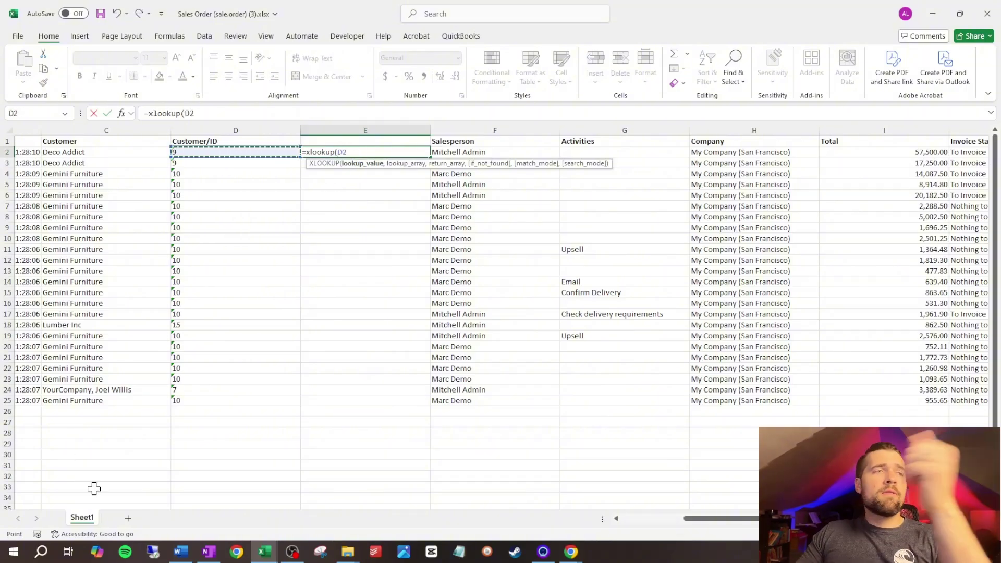
text(,)
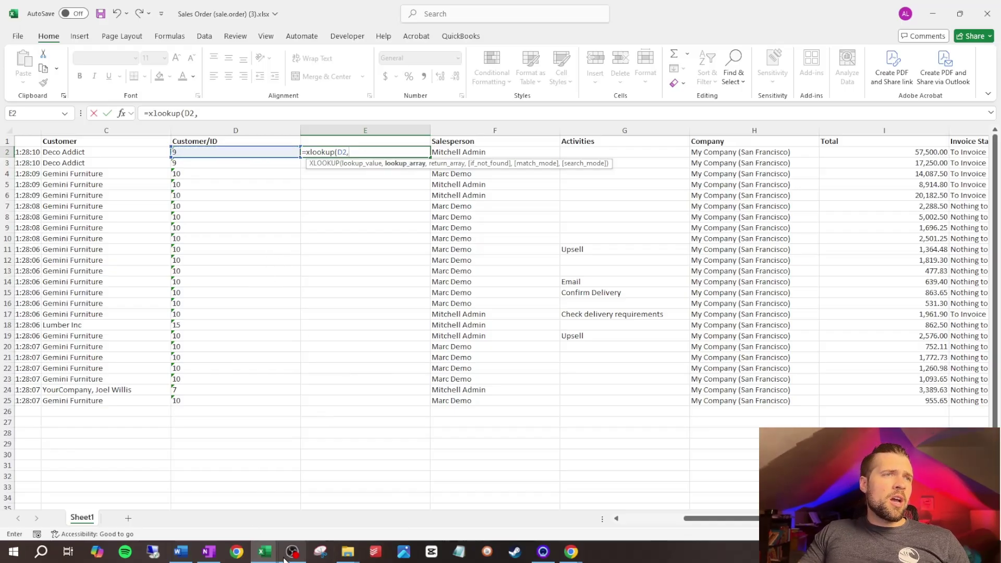
click(265, 552)
click(750, 503)
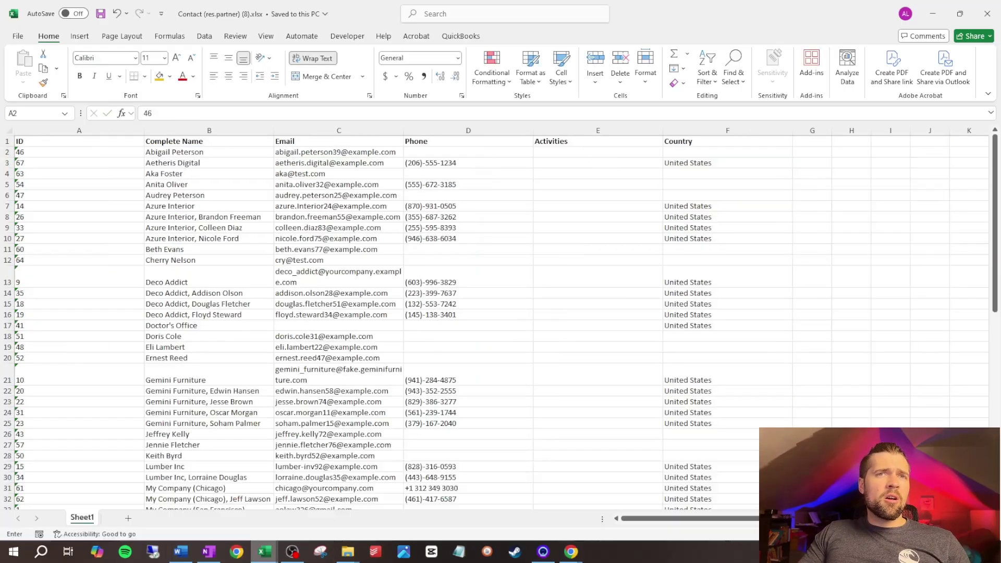
click(106, 130)
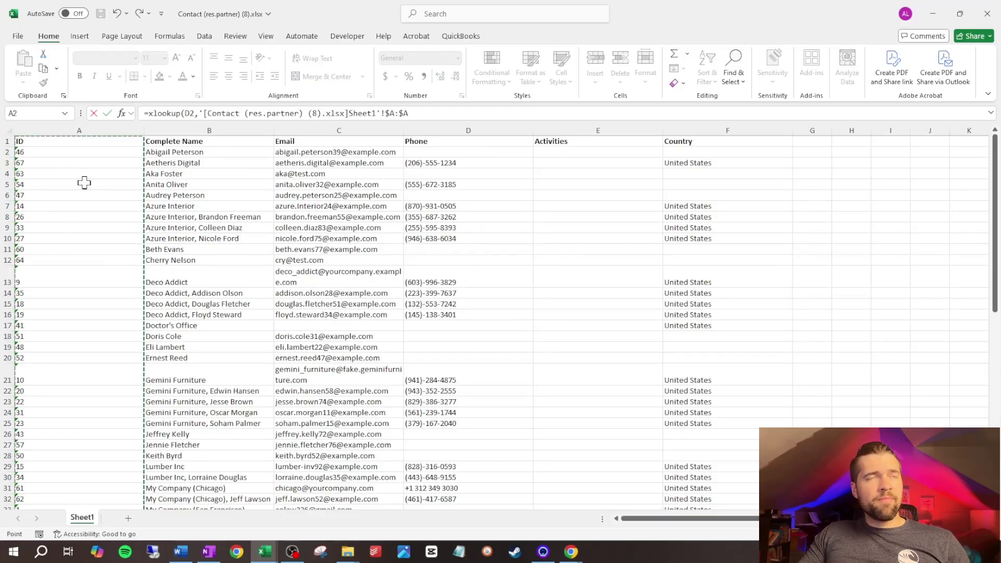
text(,)
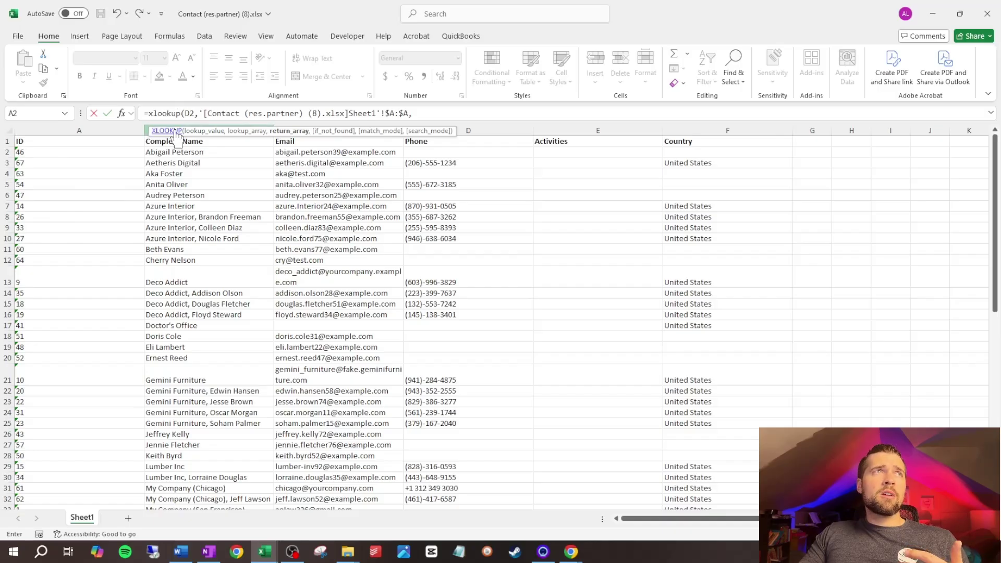
click(188, 130)
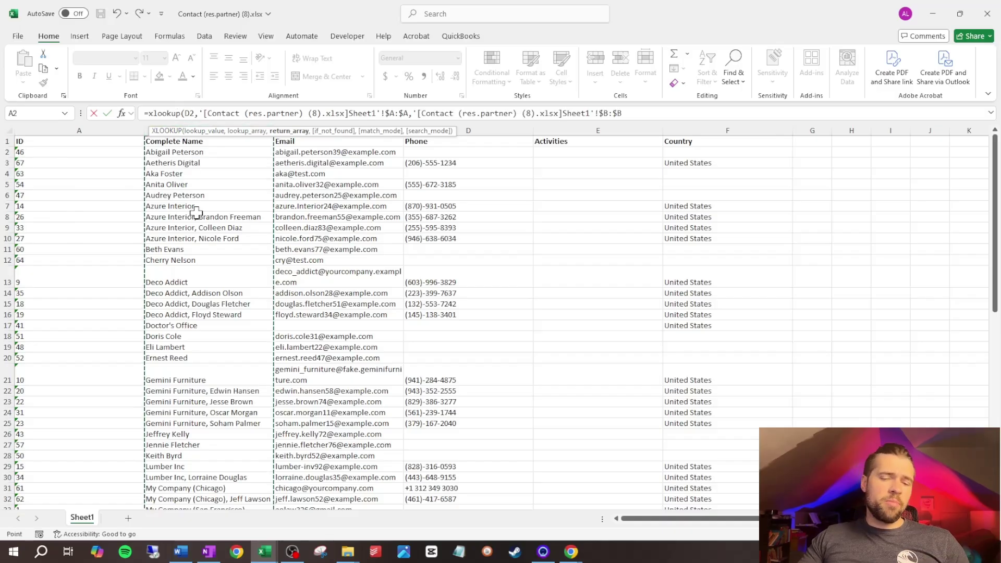
text())
key(Return)
key(Up)
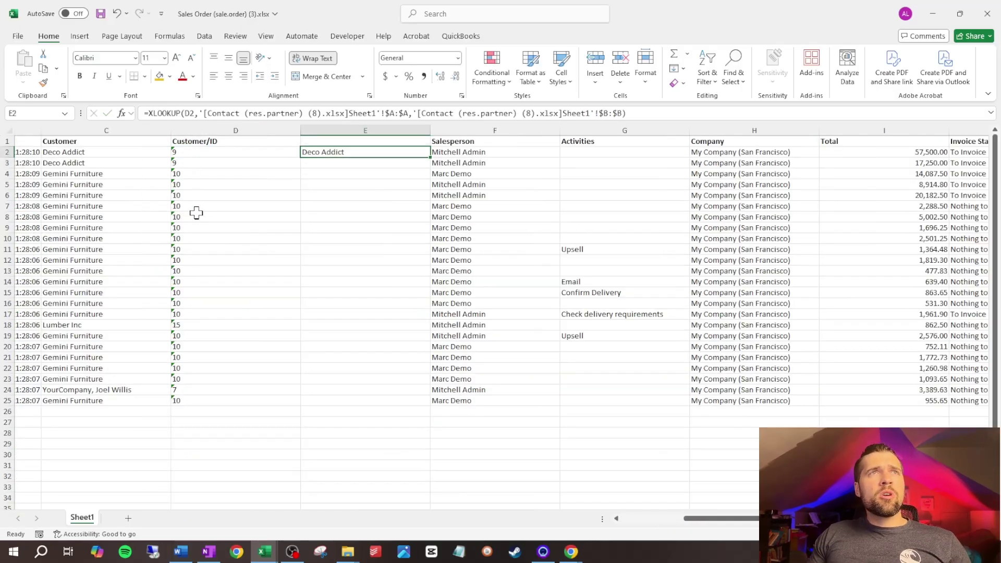
Compare the Customer, Customer/ID and looked-up name of the first order in row 2
key(Left)
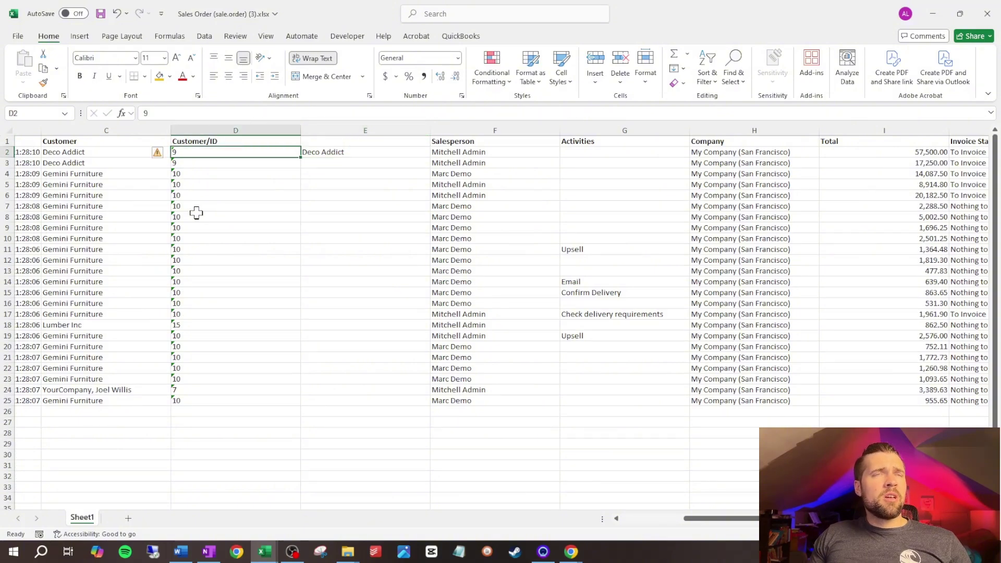
key(Right)
key(Left)
key(Left)
key(Right)
key(Right)
key(Left)
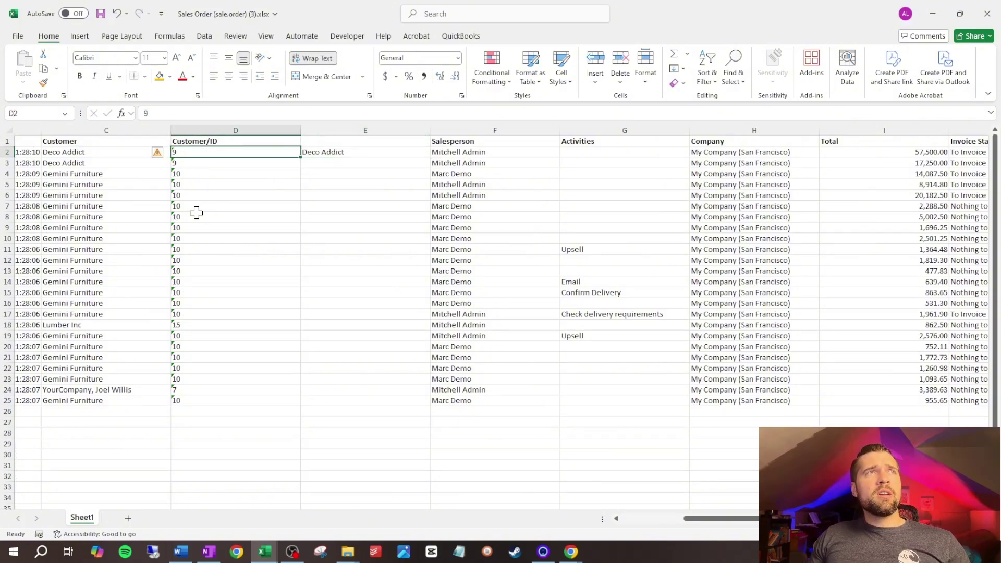
Fill the XLOOKUP formula in column E down from row 2 to row 25
key(Down)
key(ctrl+Down)
key(Right)
key(ctrl+shift+Up)
key(ctrl+d)
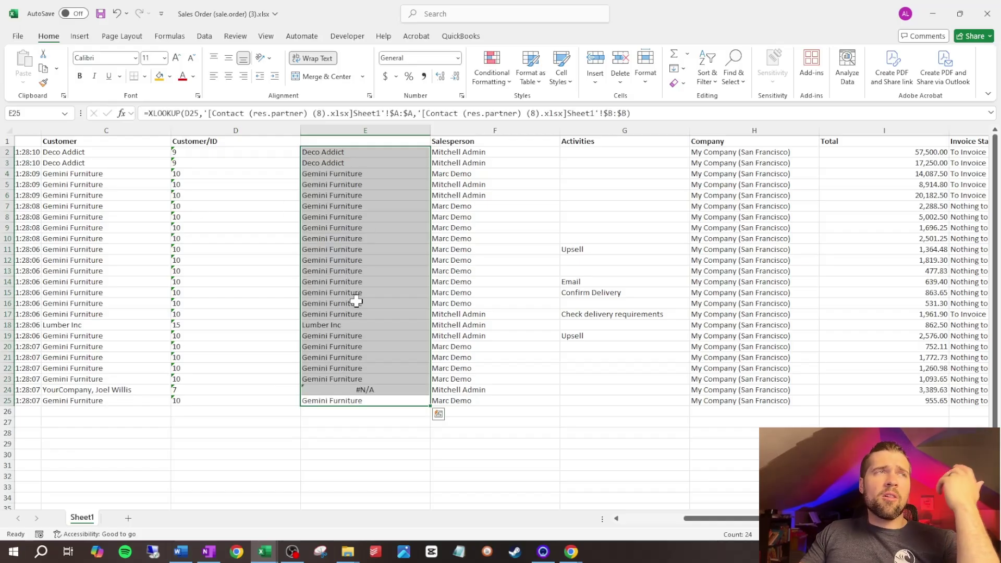
Inspect the Customer, Customer/ID and lookup formula of the order in row 24
click(98, 389)
click(228, 392)
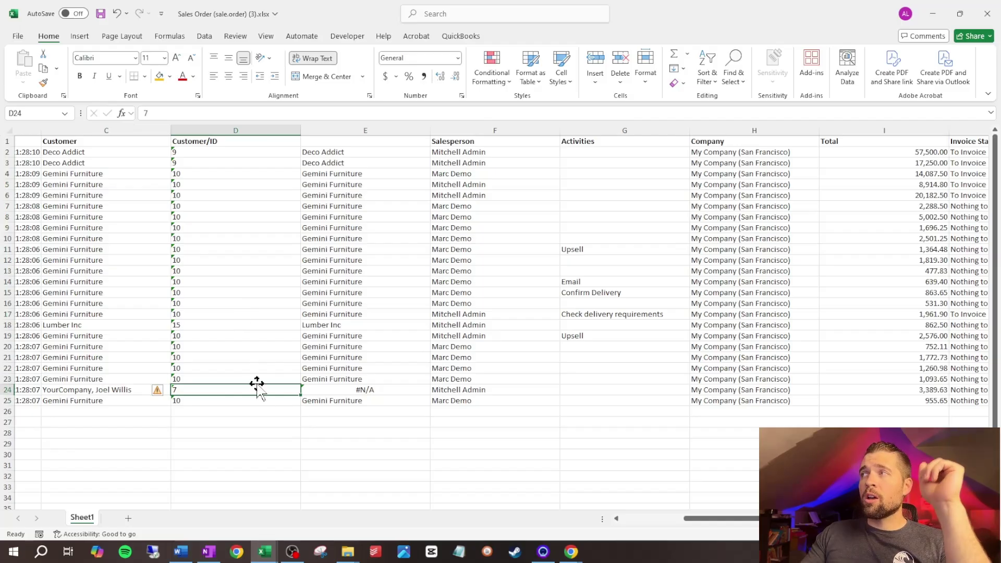
click(354, 389)
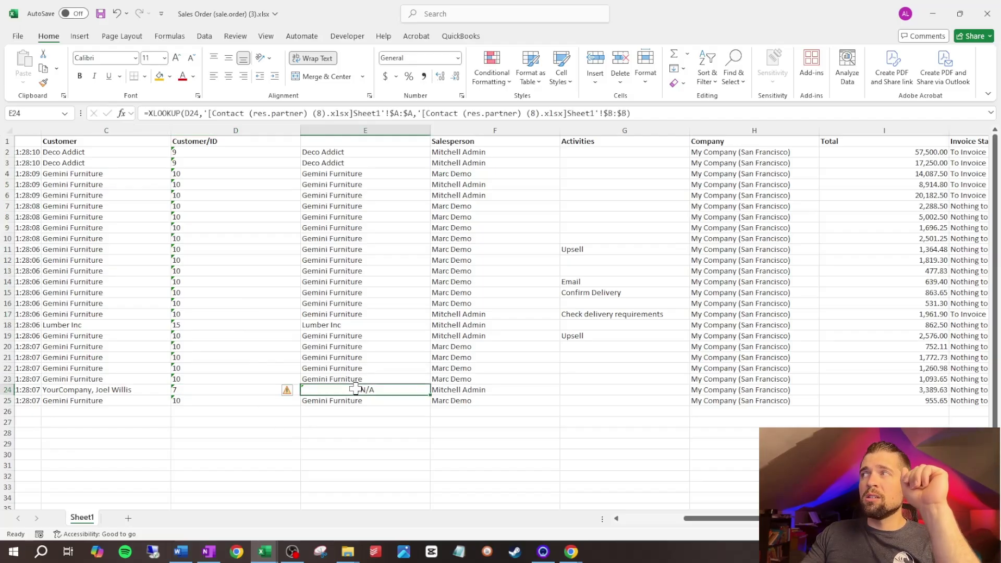
click(248, 390)
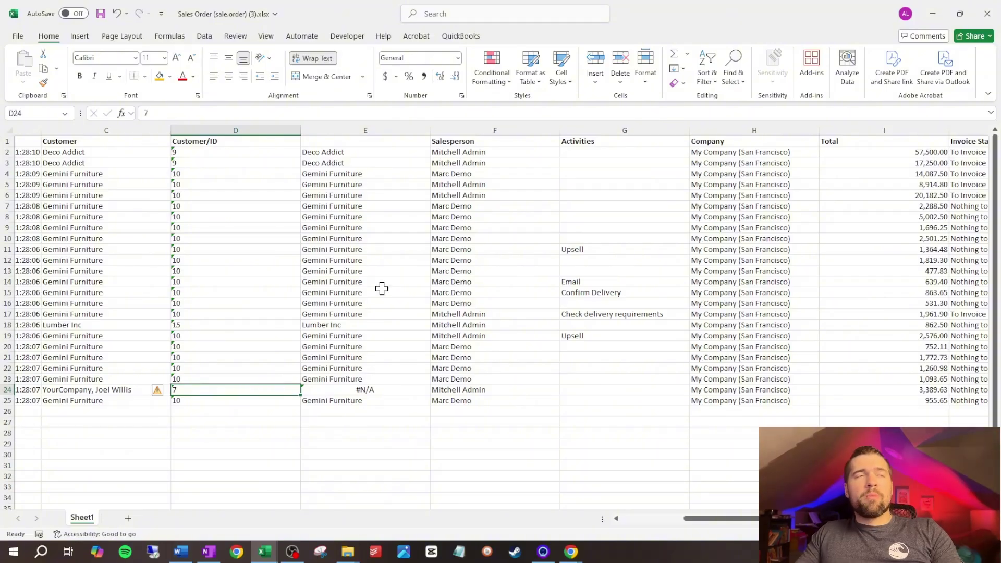
Check again how the Customer/ID in D2 corresponds to the customer in C2
click(248, 151)
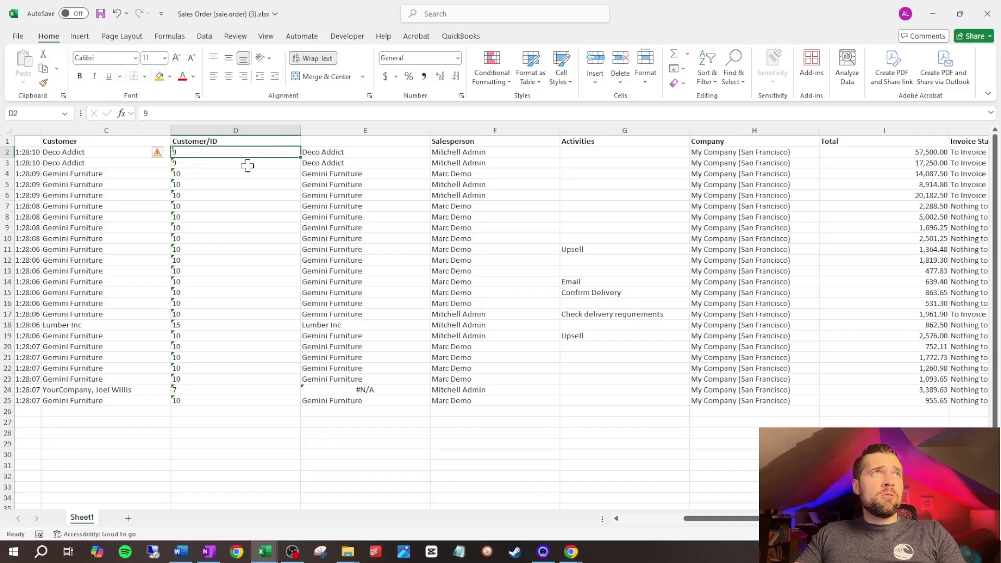
click(96, 150)
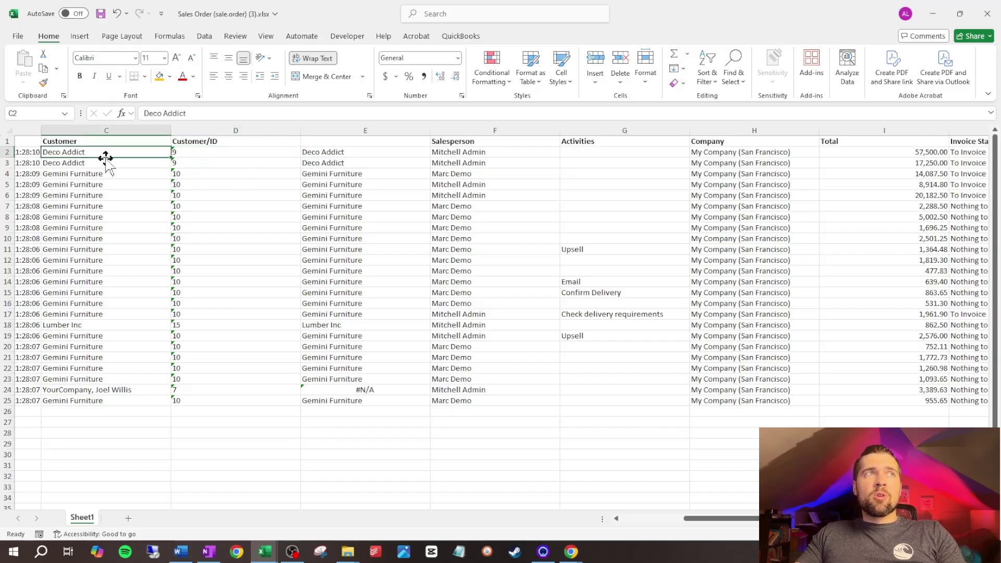
click(249, 154)
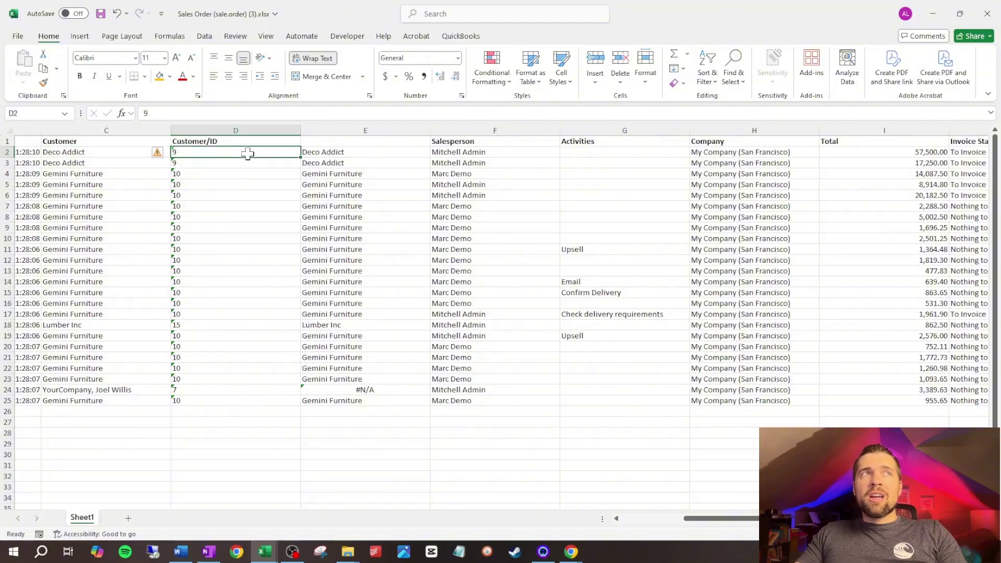